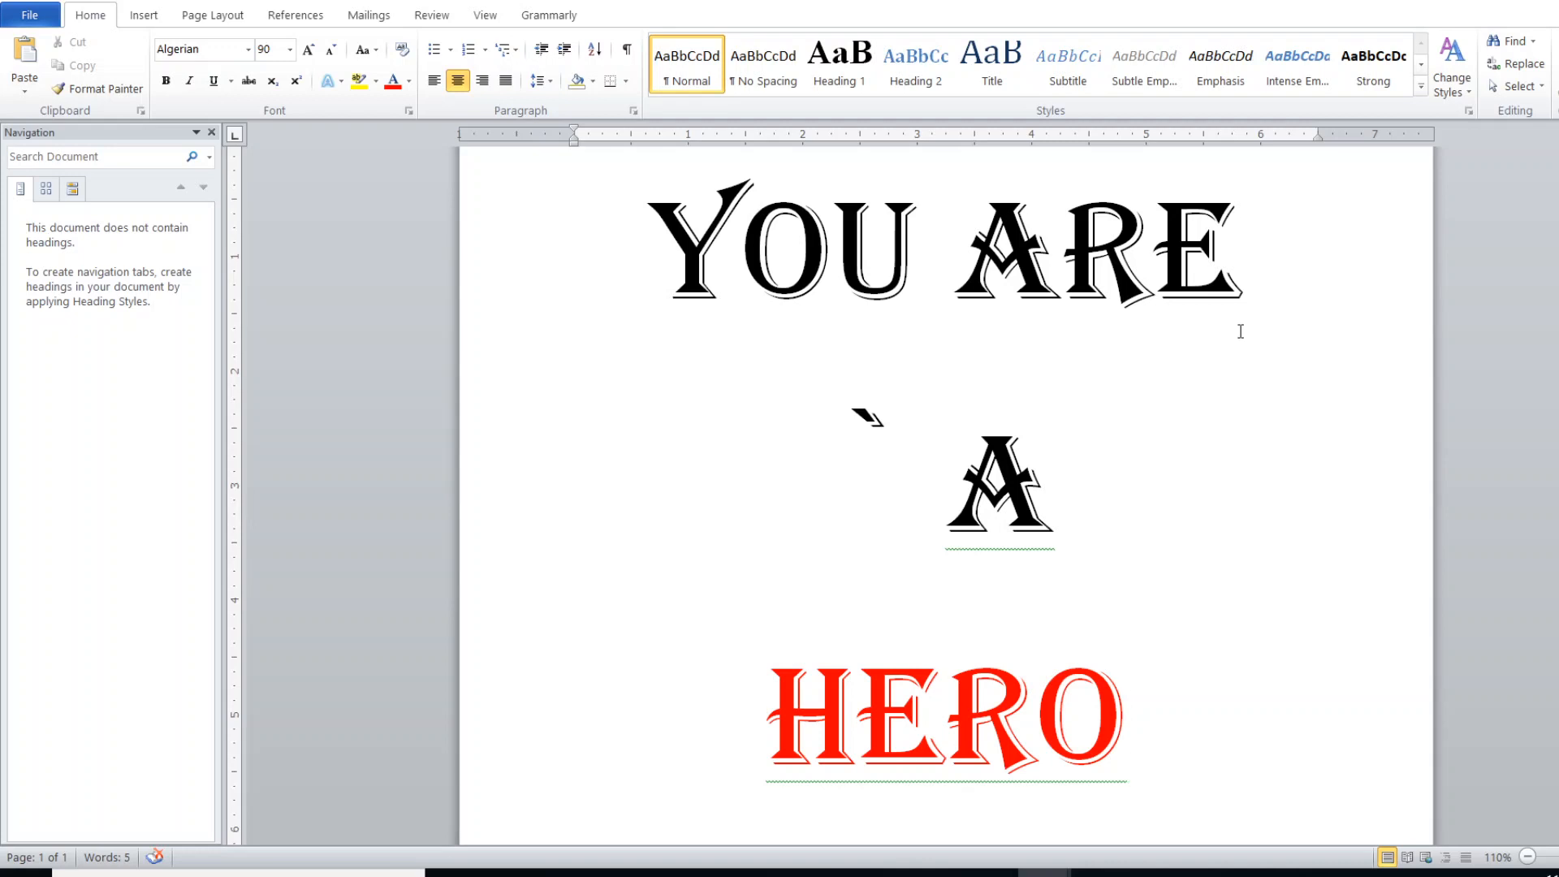
# - Delete the stray backtick in front of the "A" line and check the rest of the page
pyautogui.click(898, 411)
pyautogui.press('BackSpace')
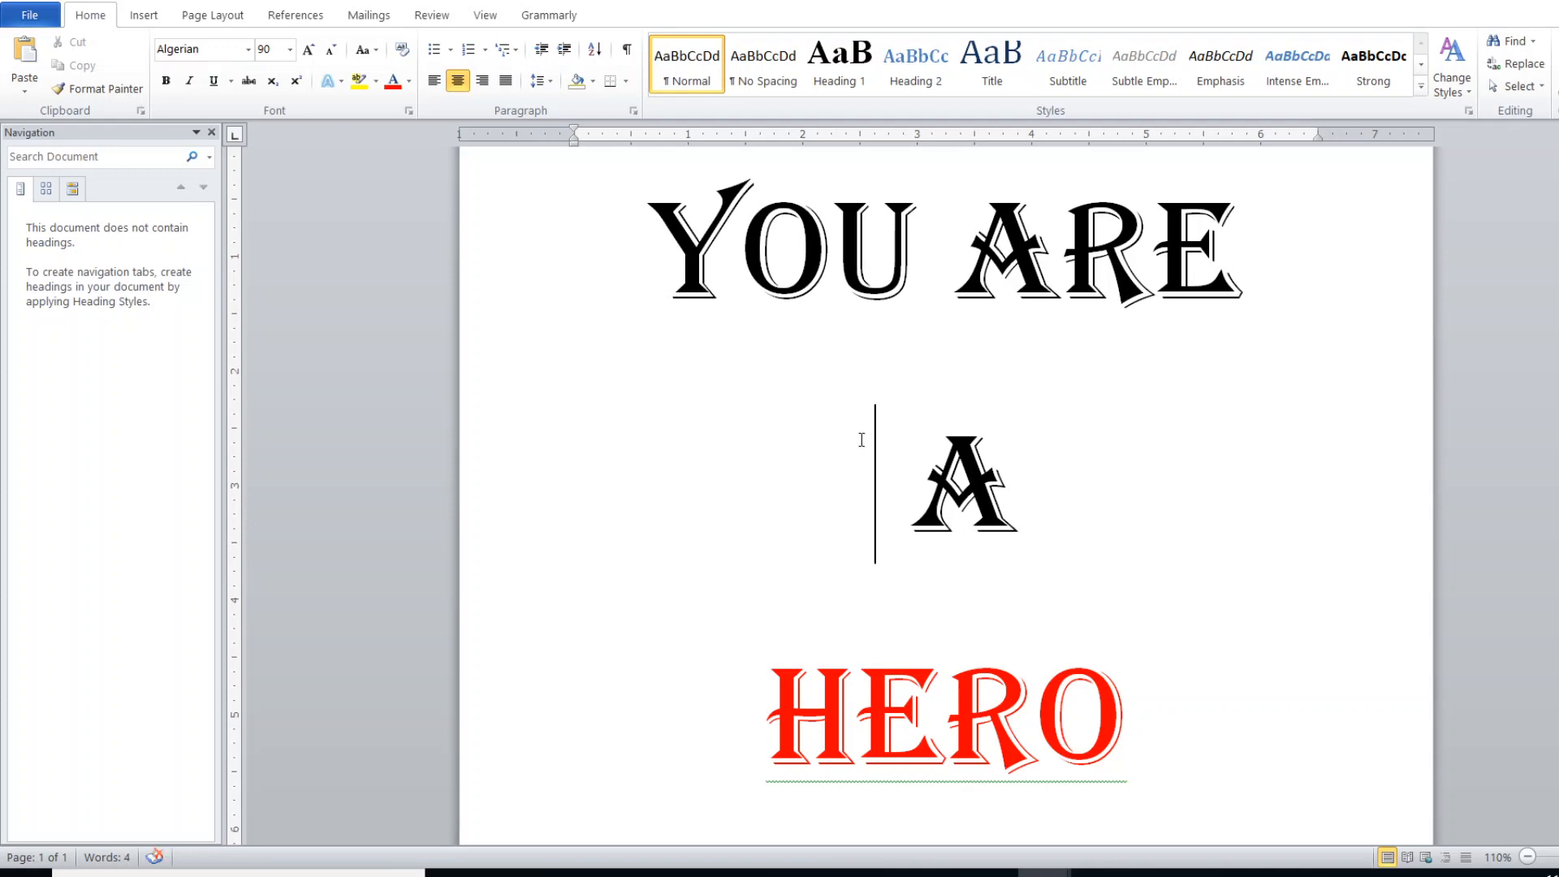
pyautogui.scroll(-1, 942, 418)
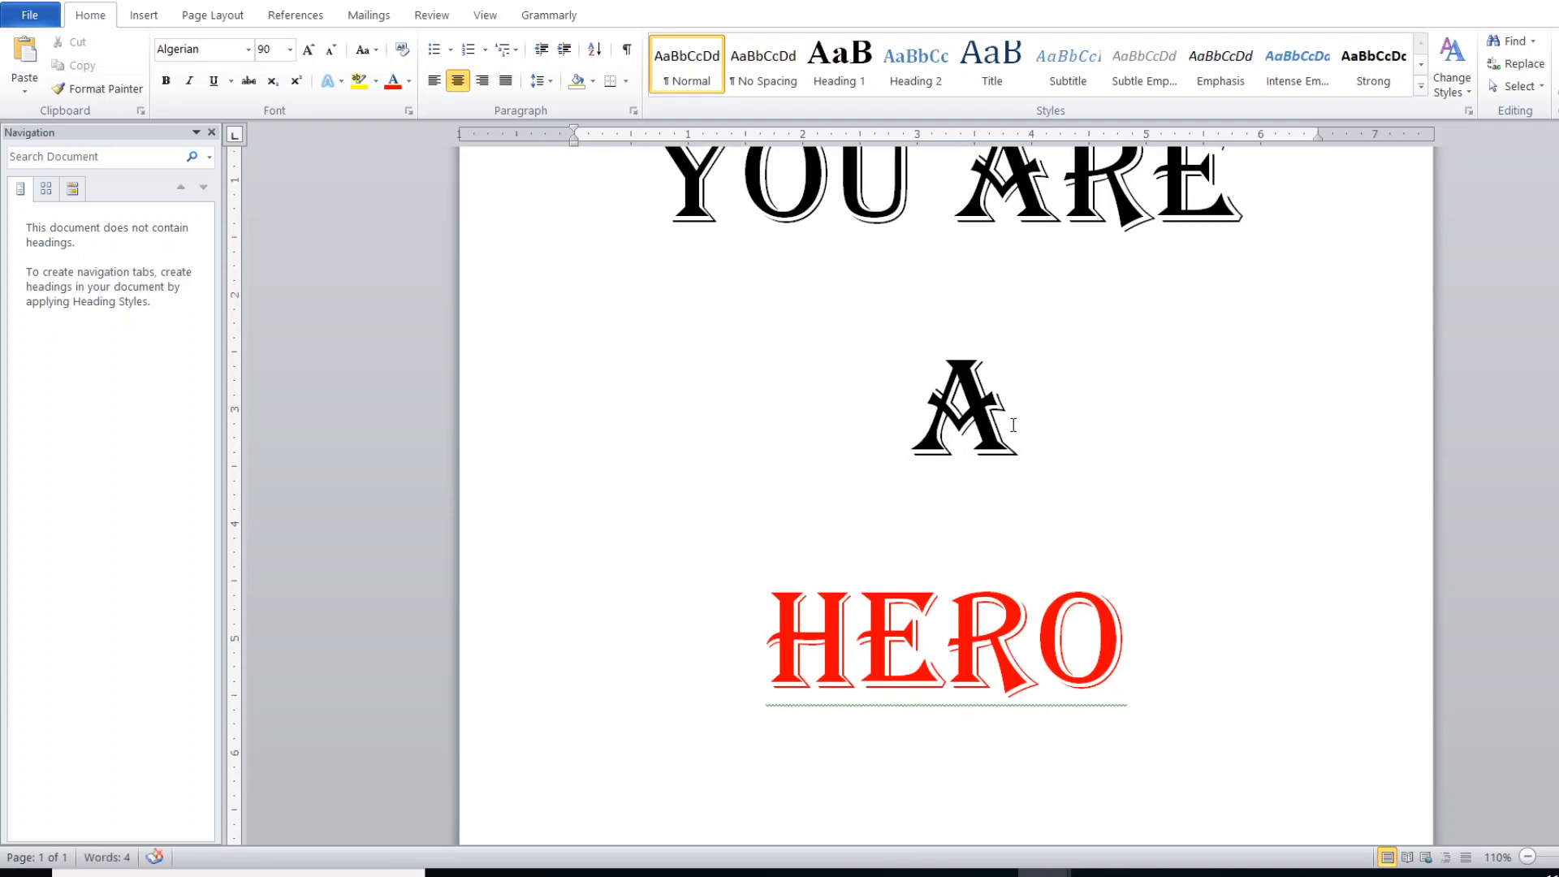
pyautogui.scroll(3, 1011, 435)
pyautogui.scroll(-4, 1002, 439)
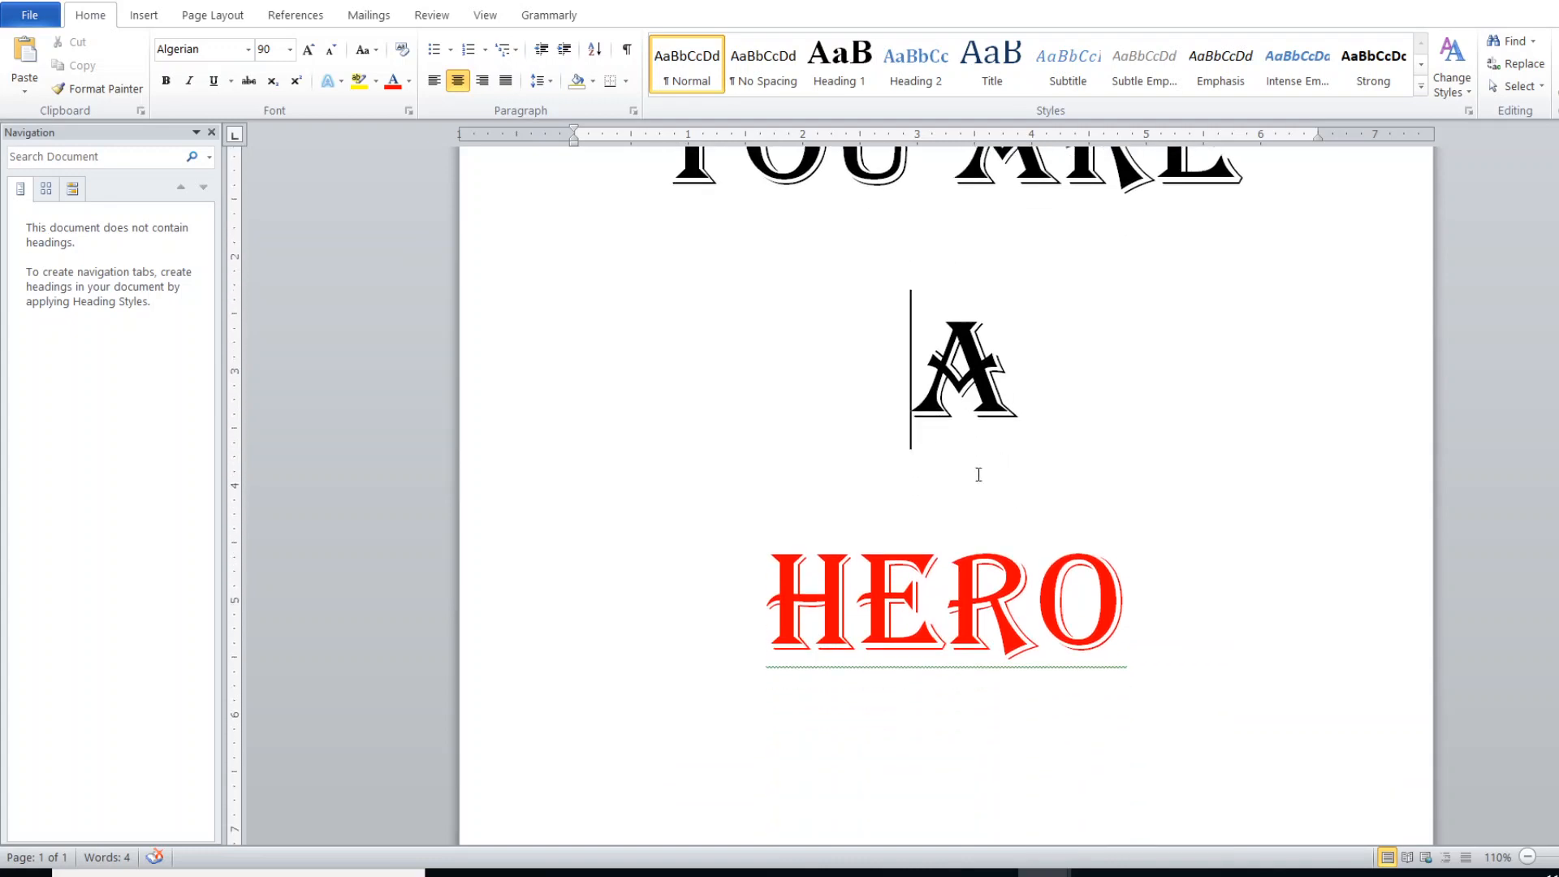
pyautogui.scroll(1, 904, 461)
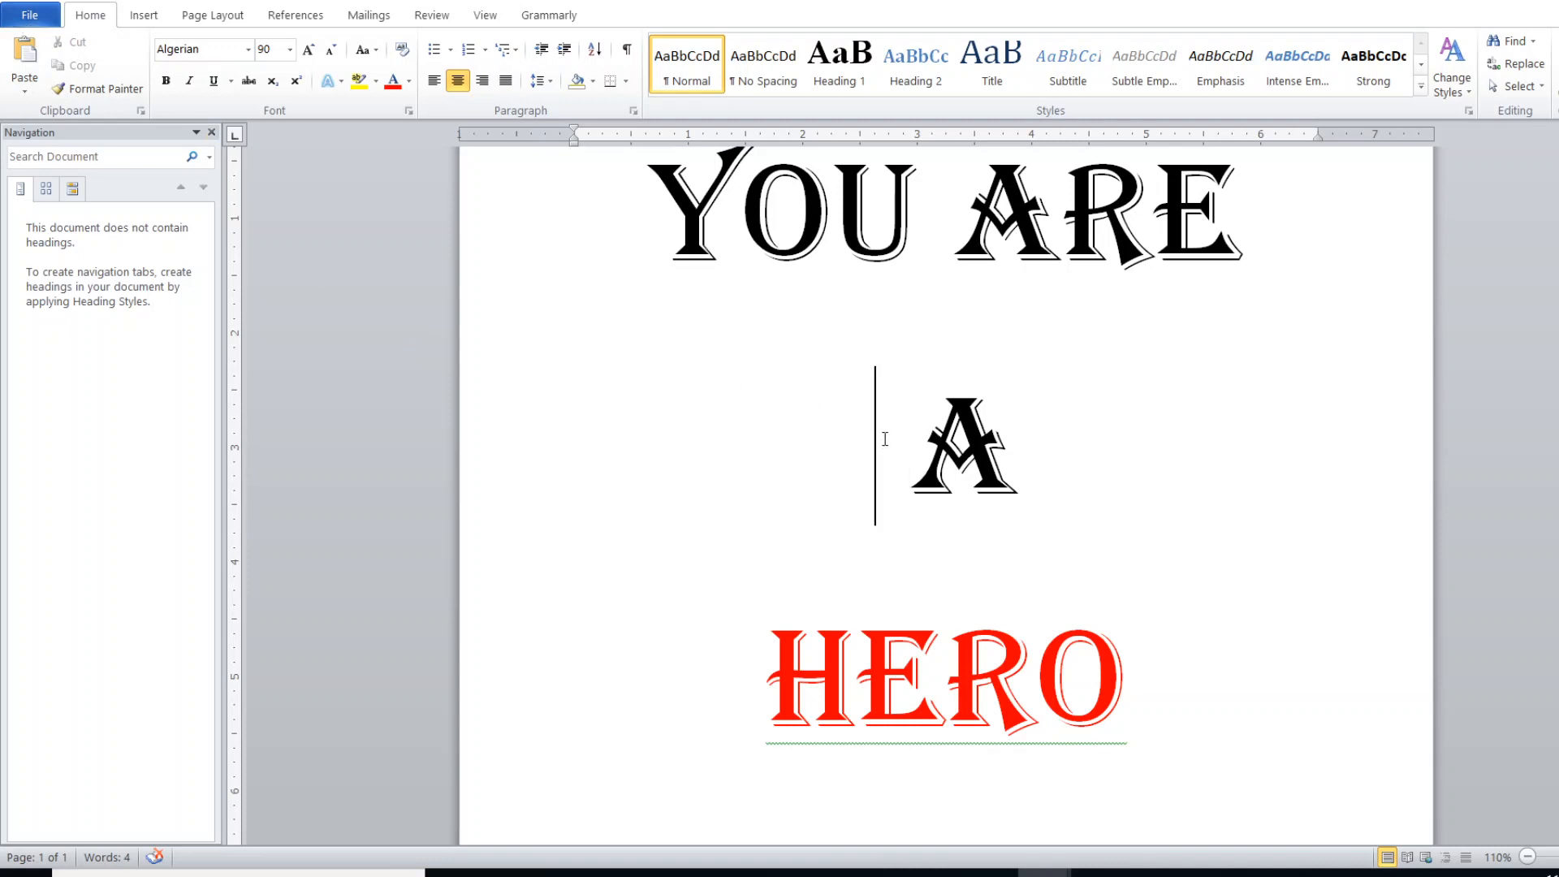
# - Save a copy of the document to the Desktop as a PDF named Money Affirmation, optimized as Standard
pyautogui.click(17, 18)
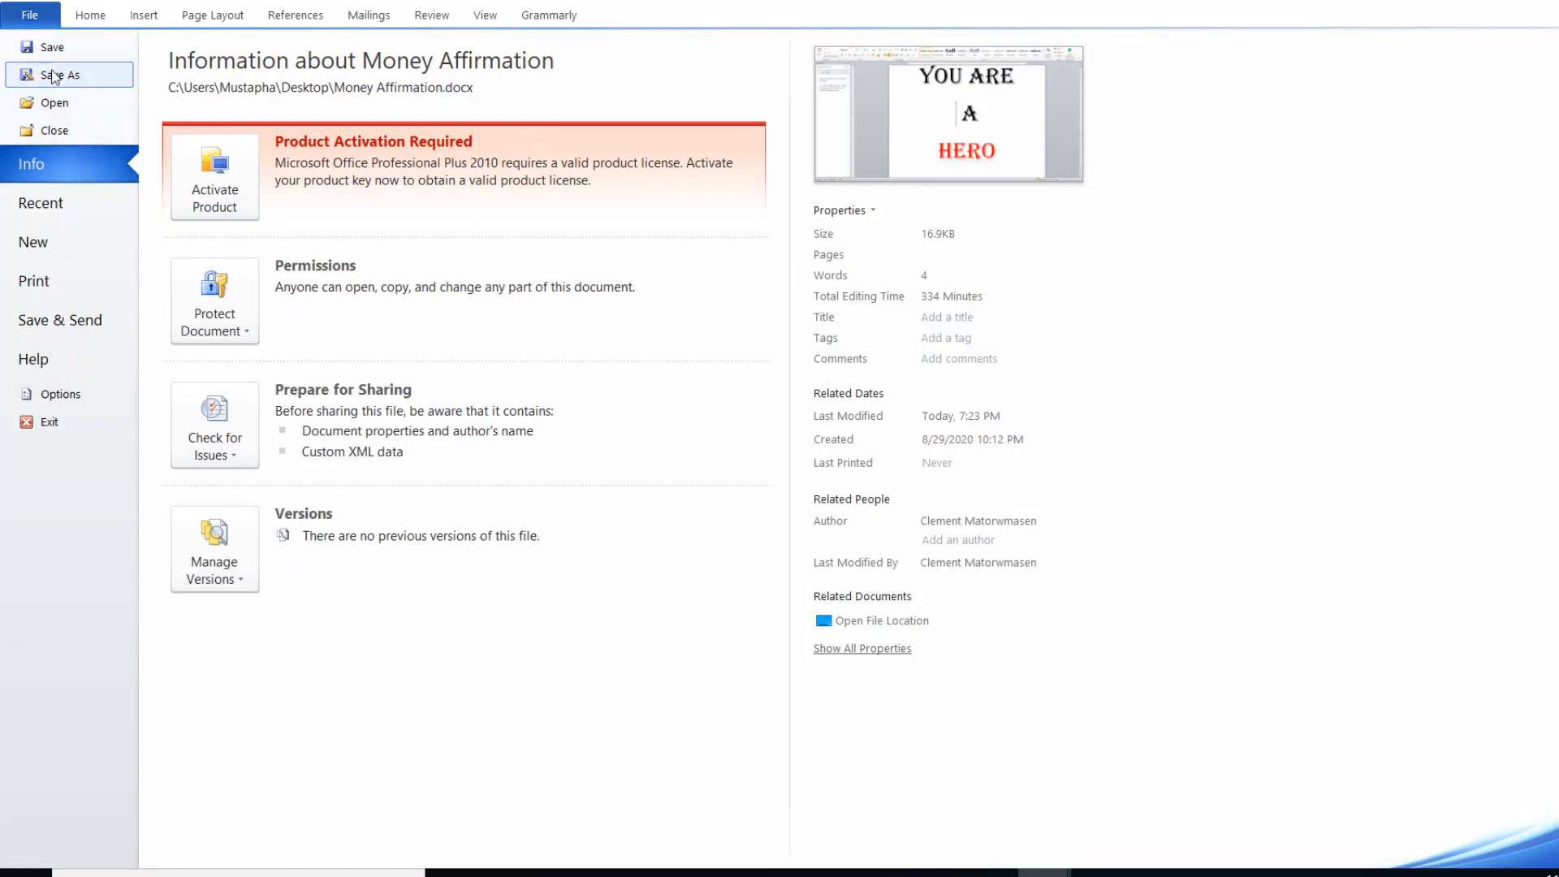
pyautogui.press('Escape')
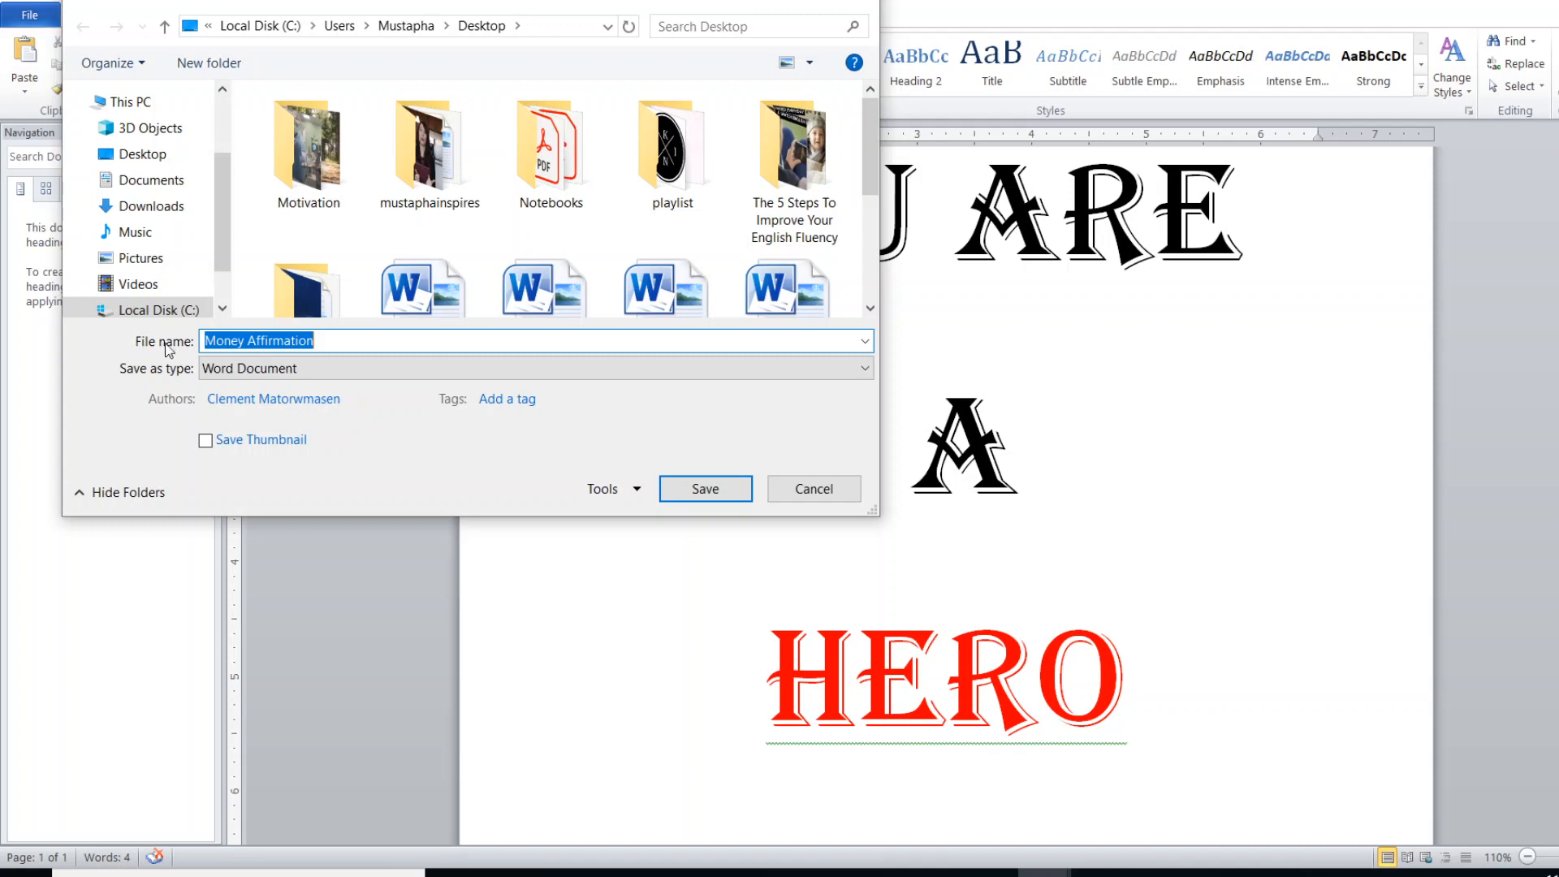
pyautogui.click(261, 346)
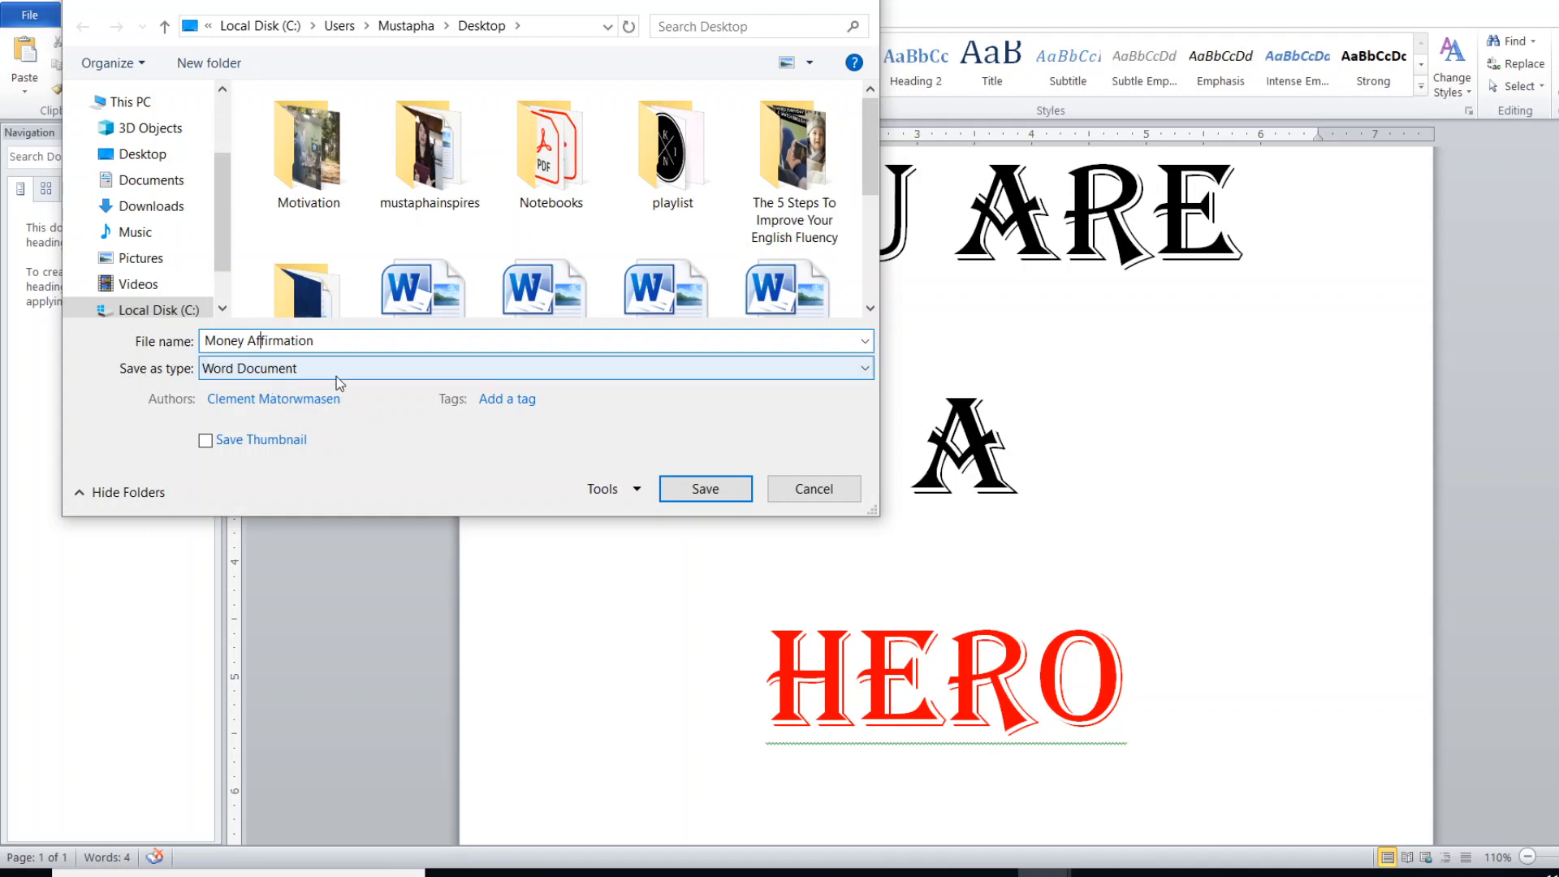
pyautogui.click(742, 373)
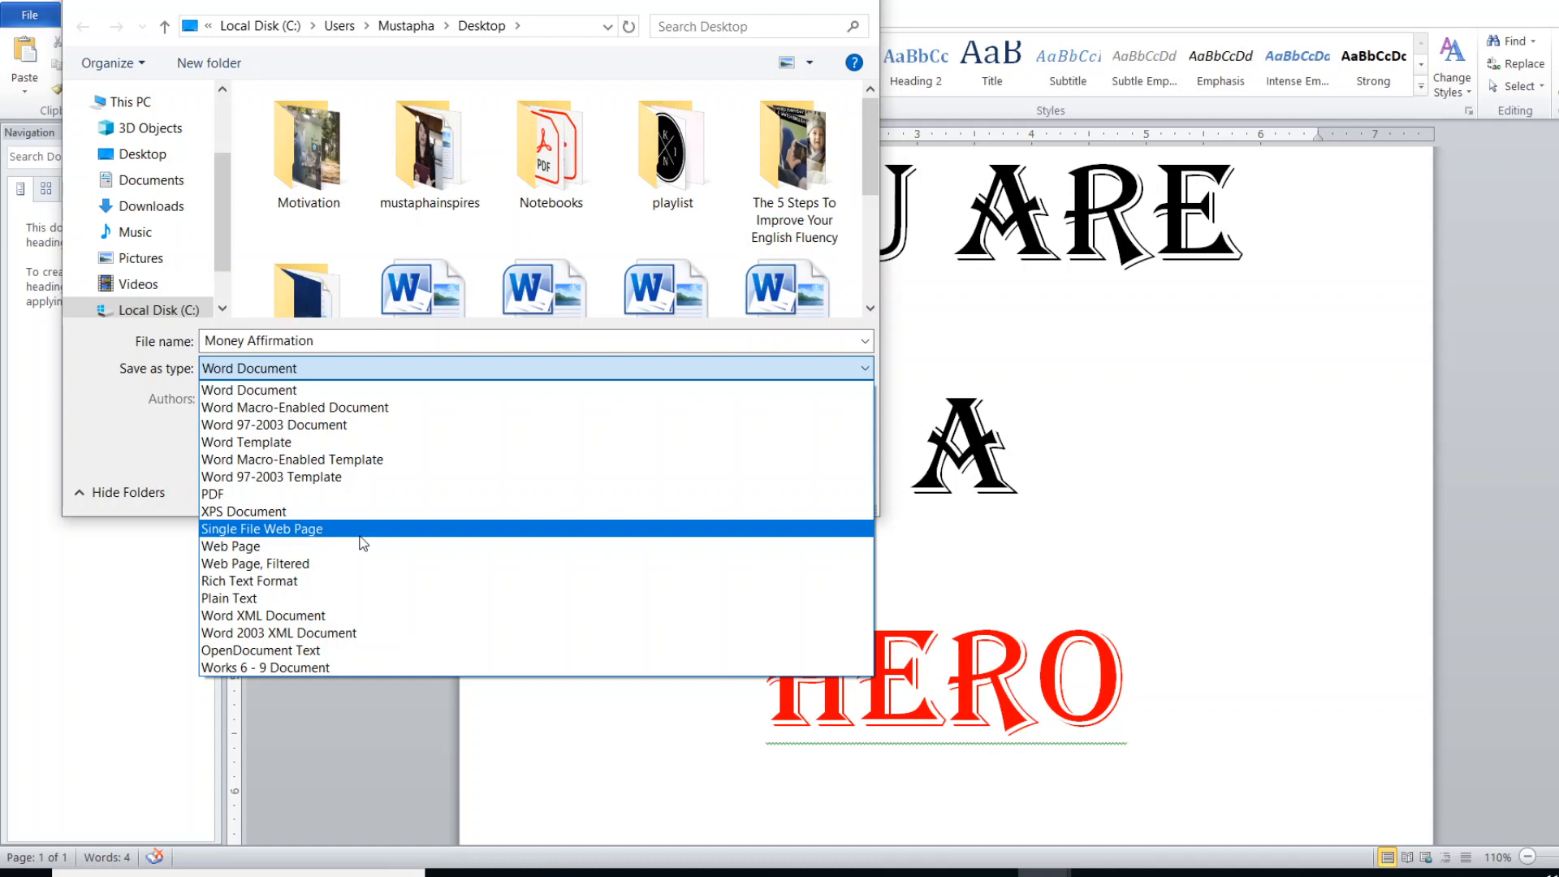
pyautogui.click(277, 494)
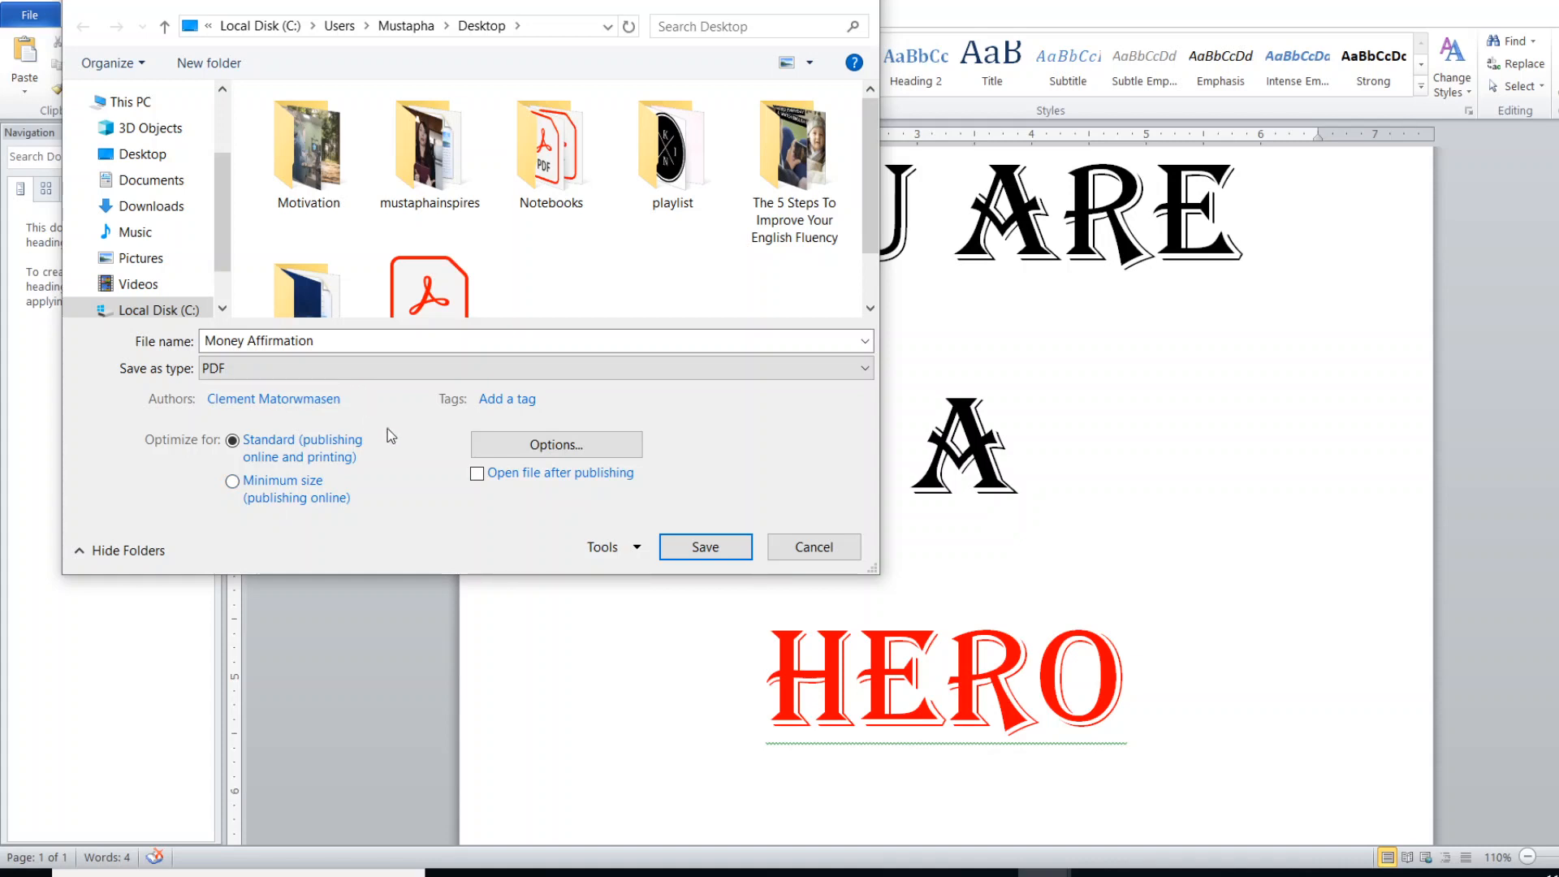
pyautogui.click(678, 548)
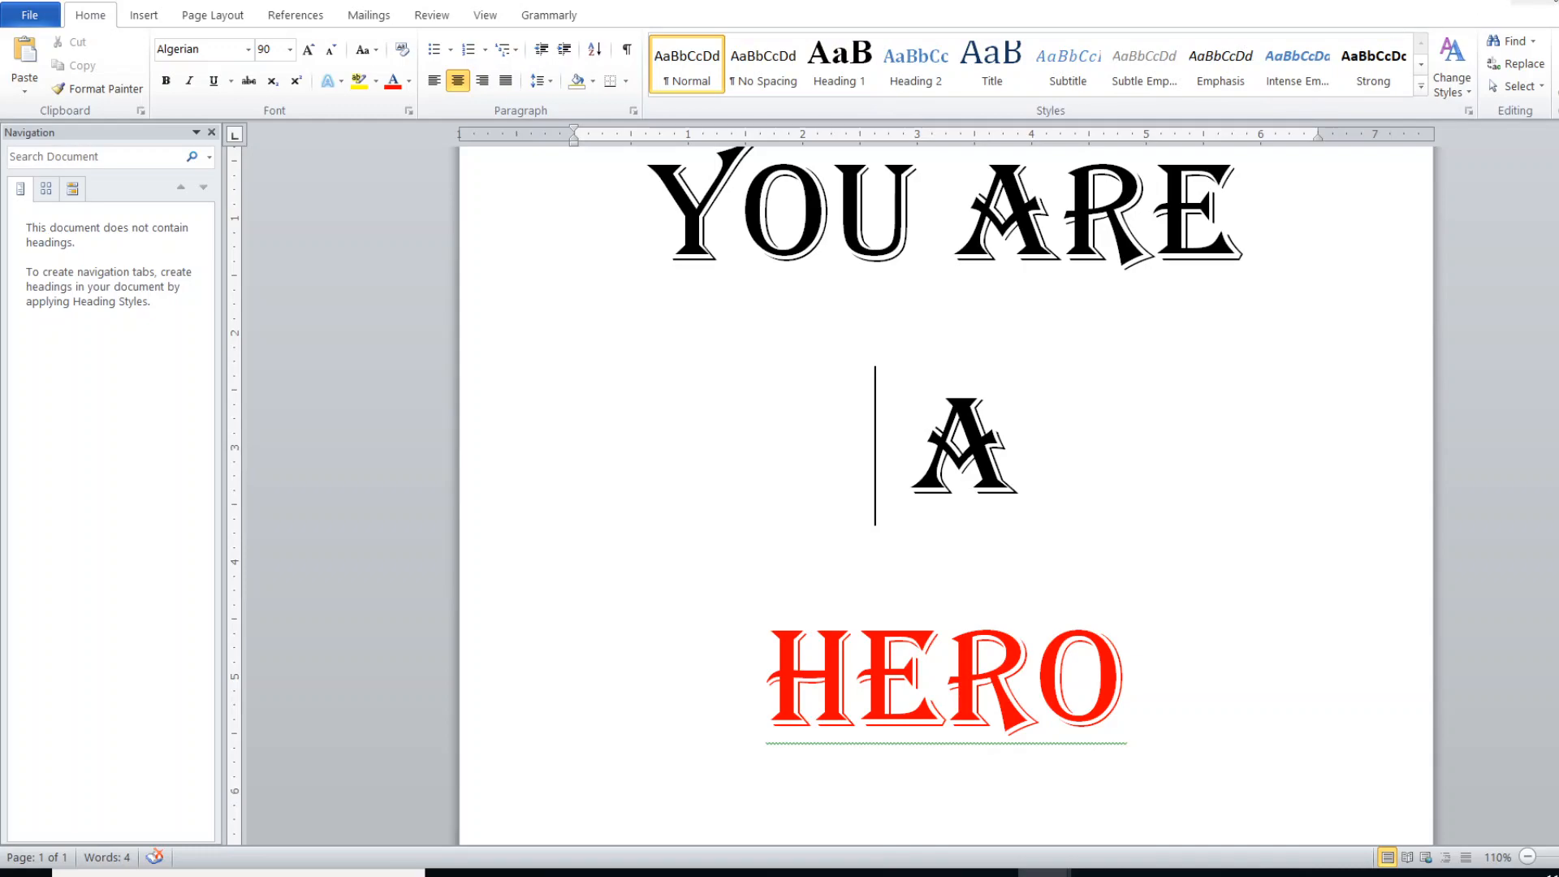
# - Show the desktop and move the Money Affirmation PDF to the empty area beyond the WhatsApp images
pyautogui.click(1535, 1)
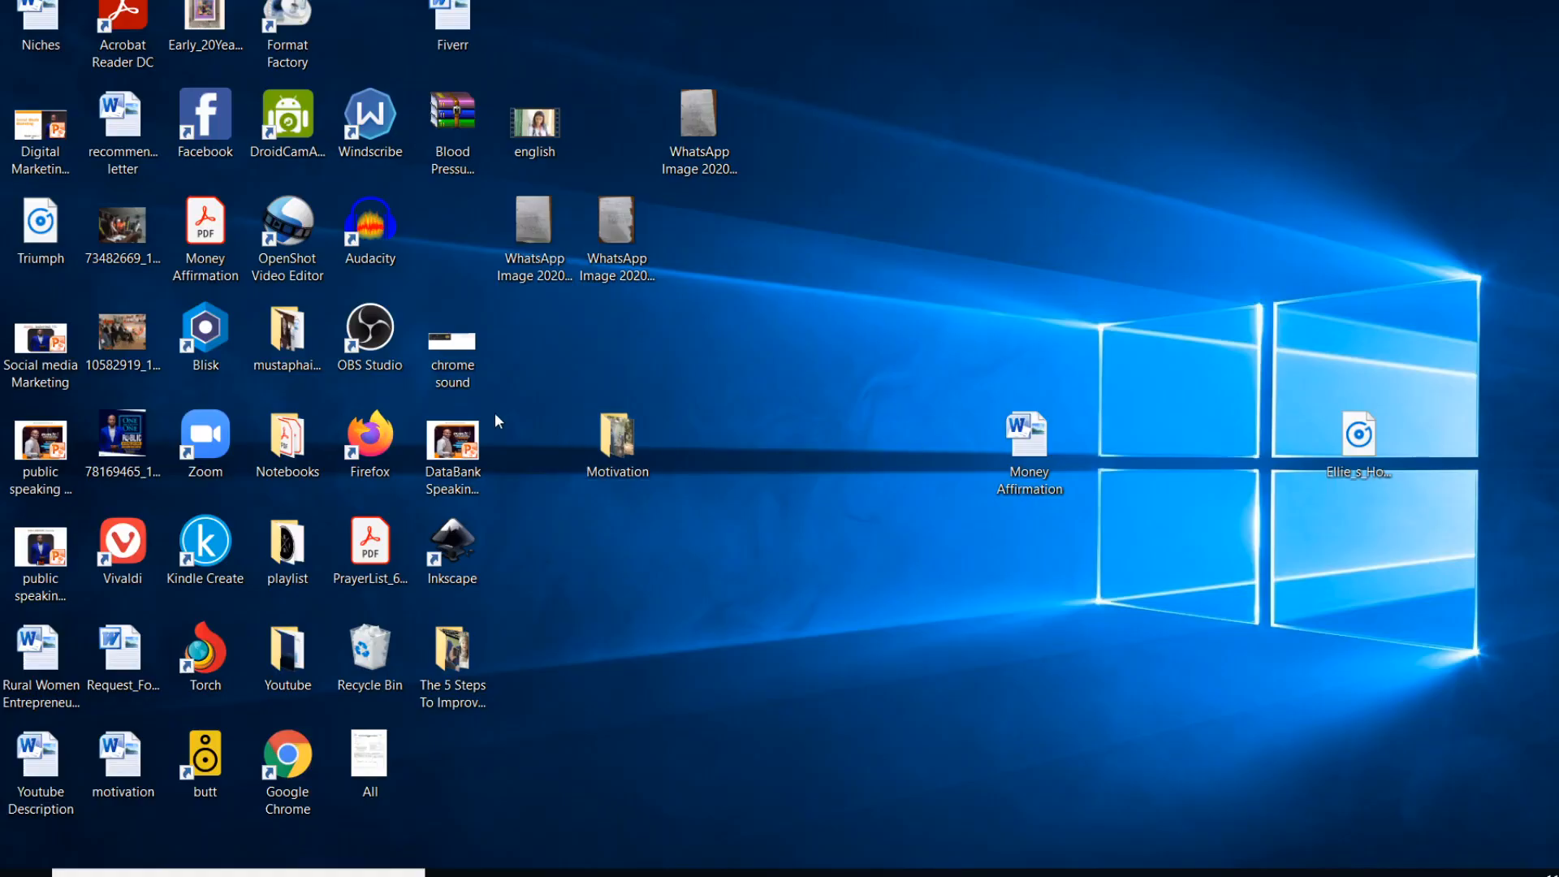
pyautogui.moveTo(192, 250); pyautogui.dragTo(820, 327)
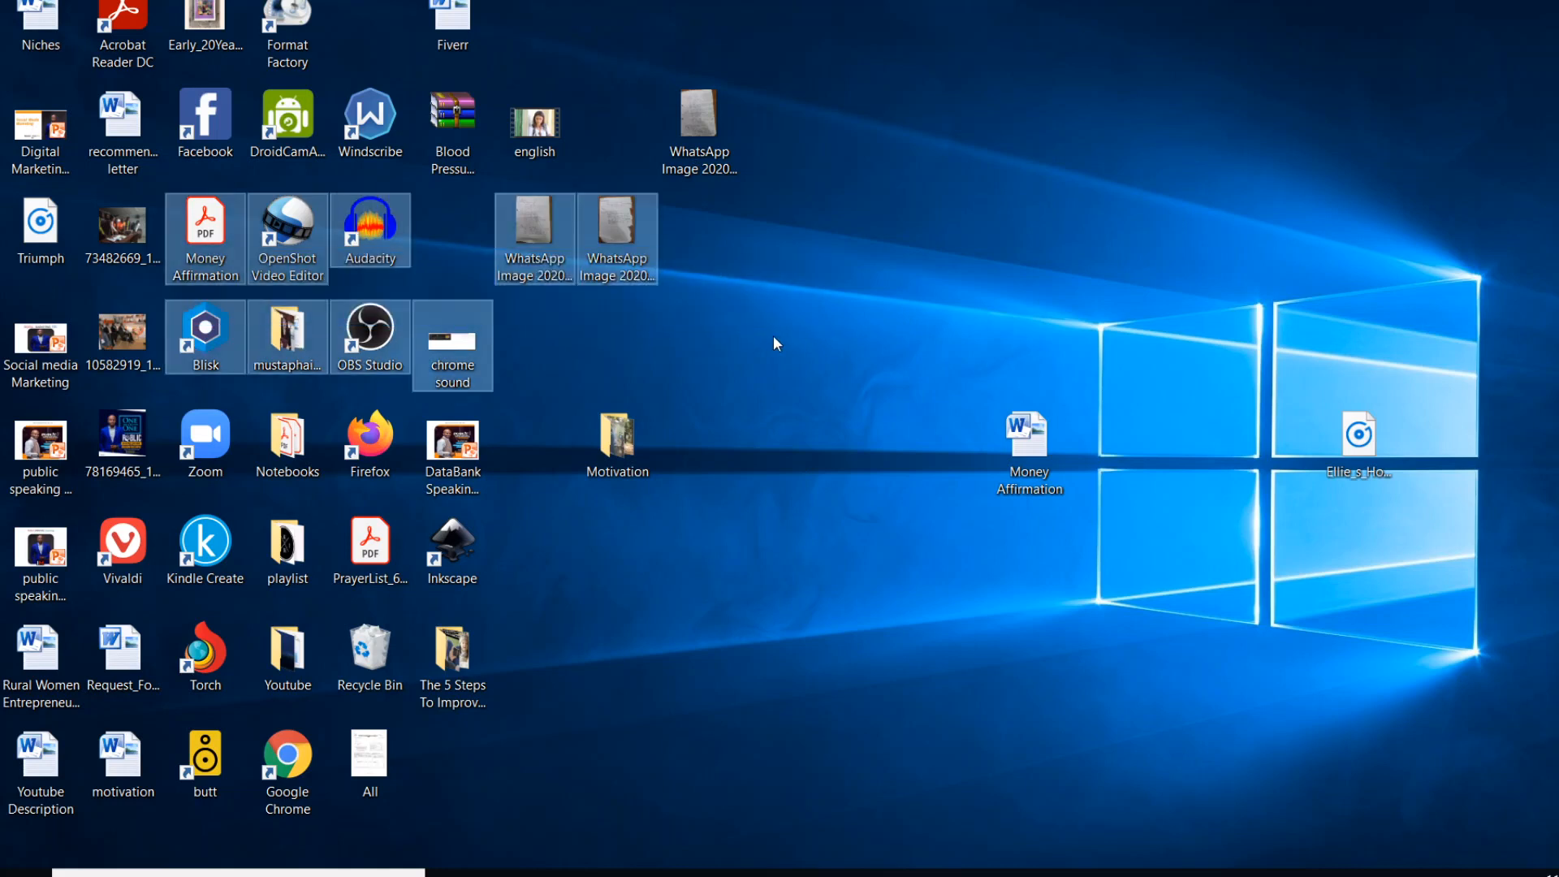
pyautogui.click(204, 232)
pyautogui.moveTo(205, 231); pyautogui.dragTo(851, 280)
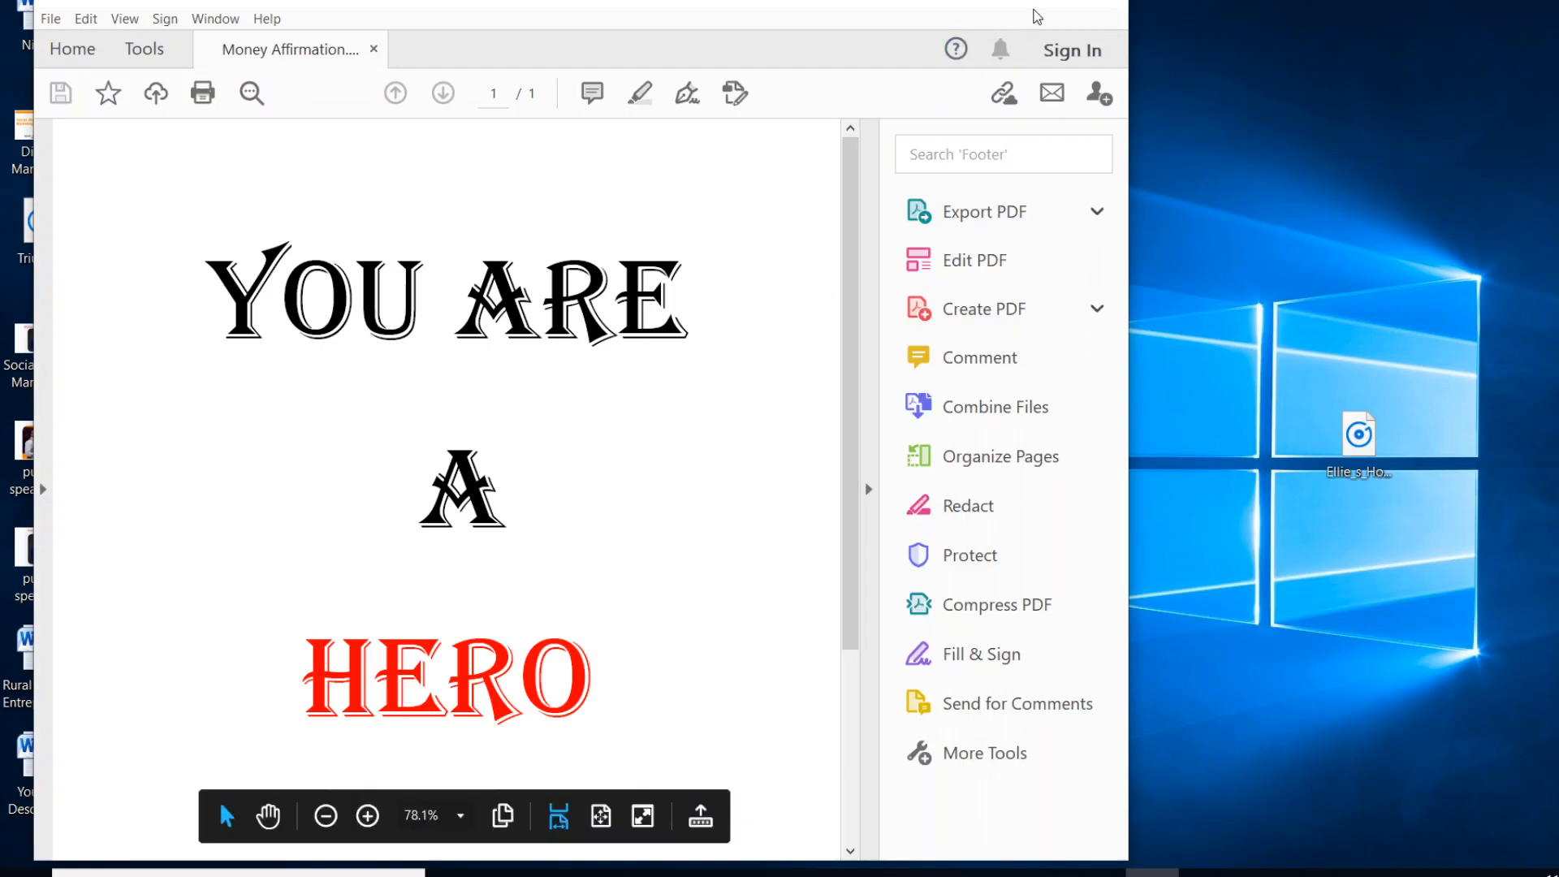
# - Open the Money Affirmation PDF in Acrobat Reader at full window size and review its page from start to end
pyautogui.click(1053, 13)
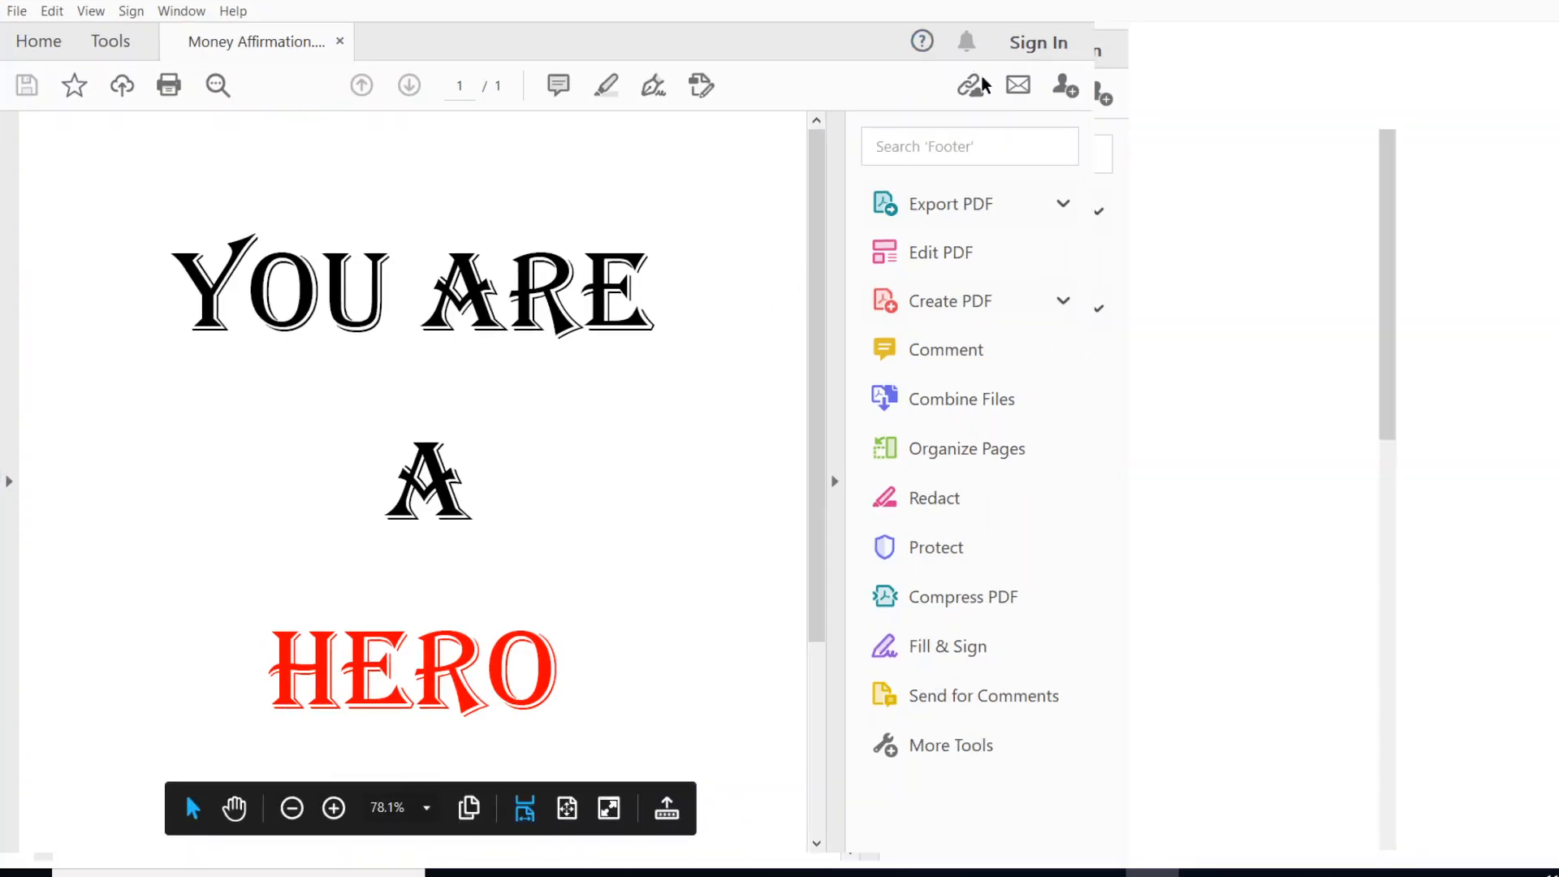
pyautogui.scroll(-5, 828, 435)
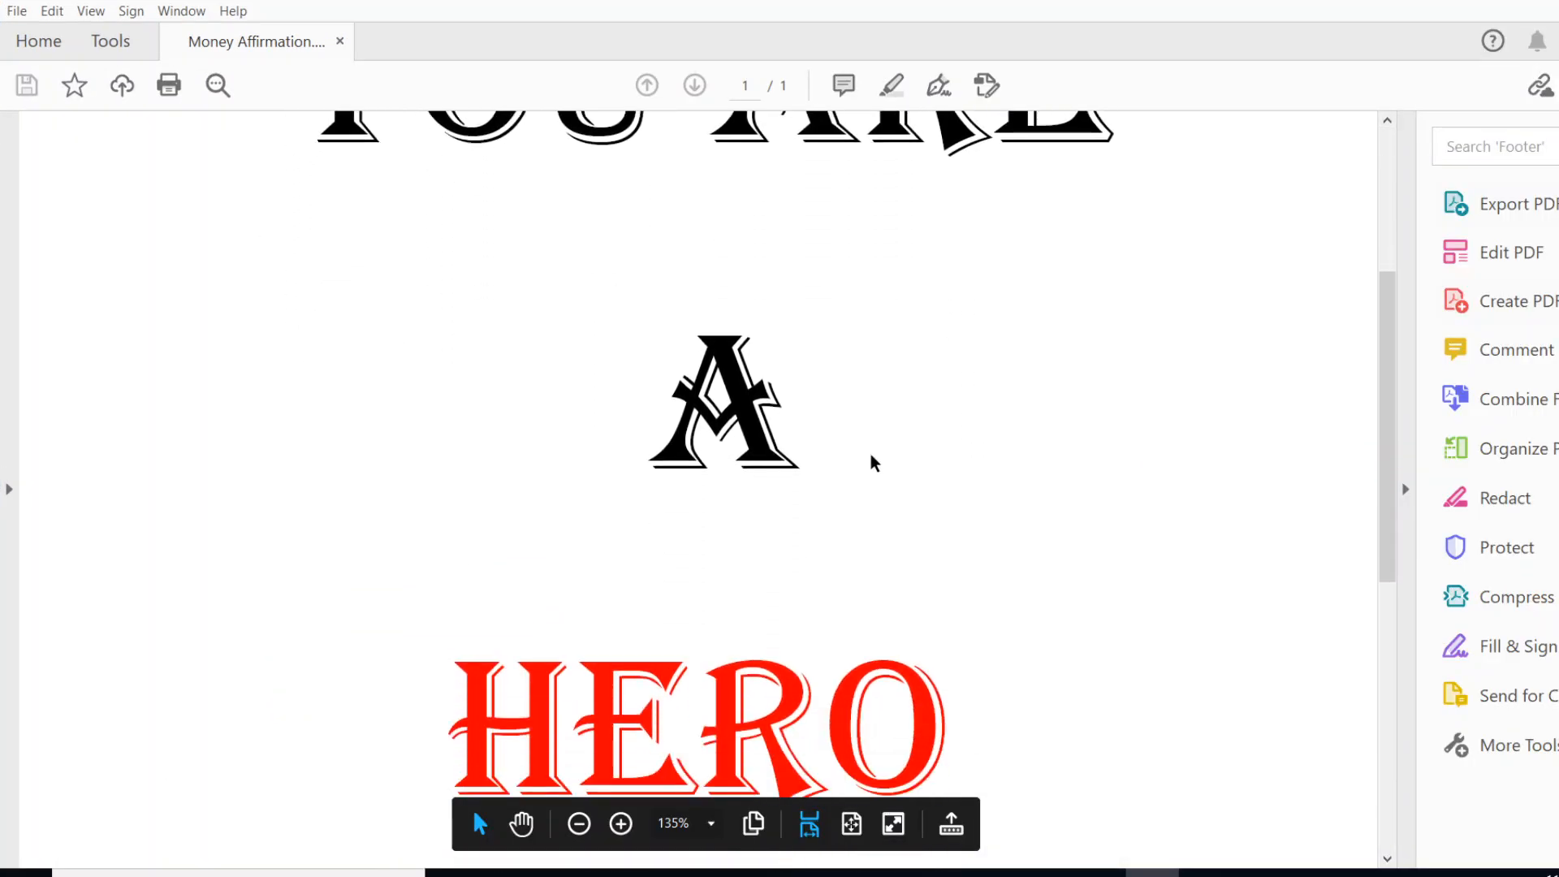
pyautogui.scroll(-3, 846, 455)
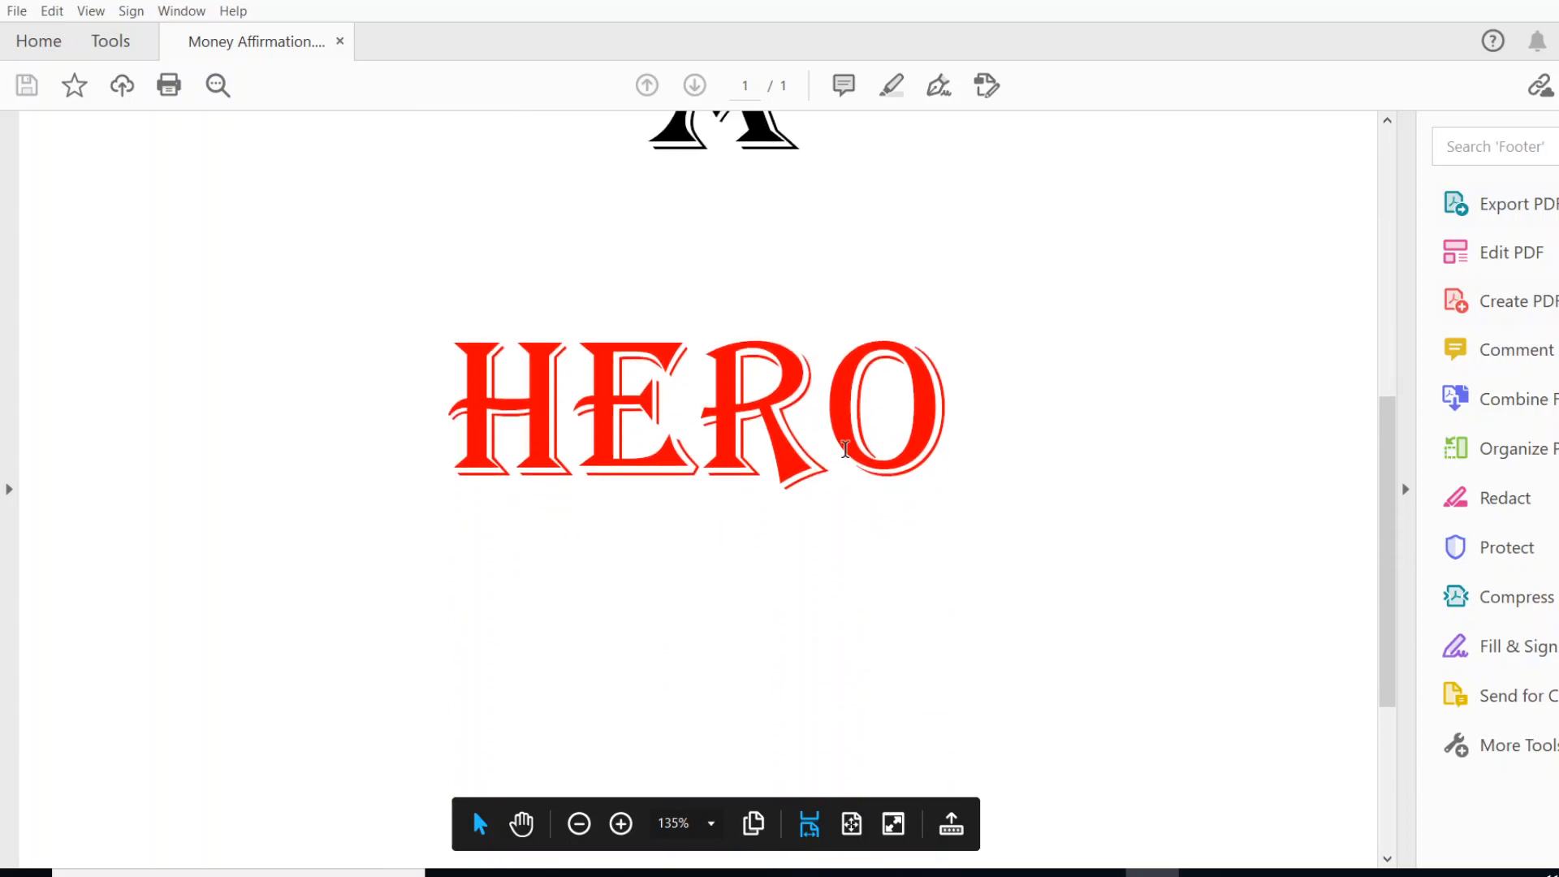
pyautogui.scroll(-3, 845, 449)
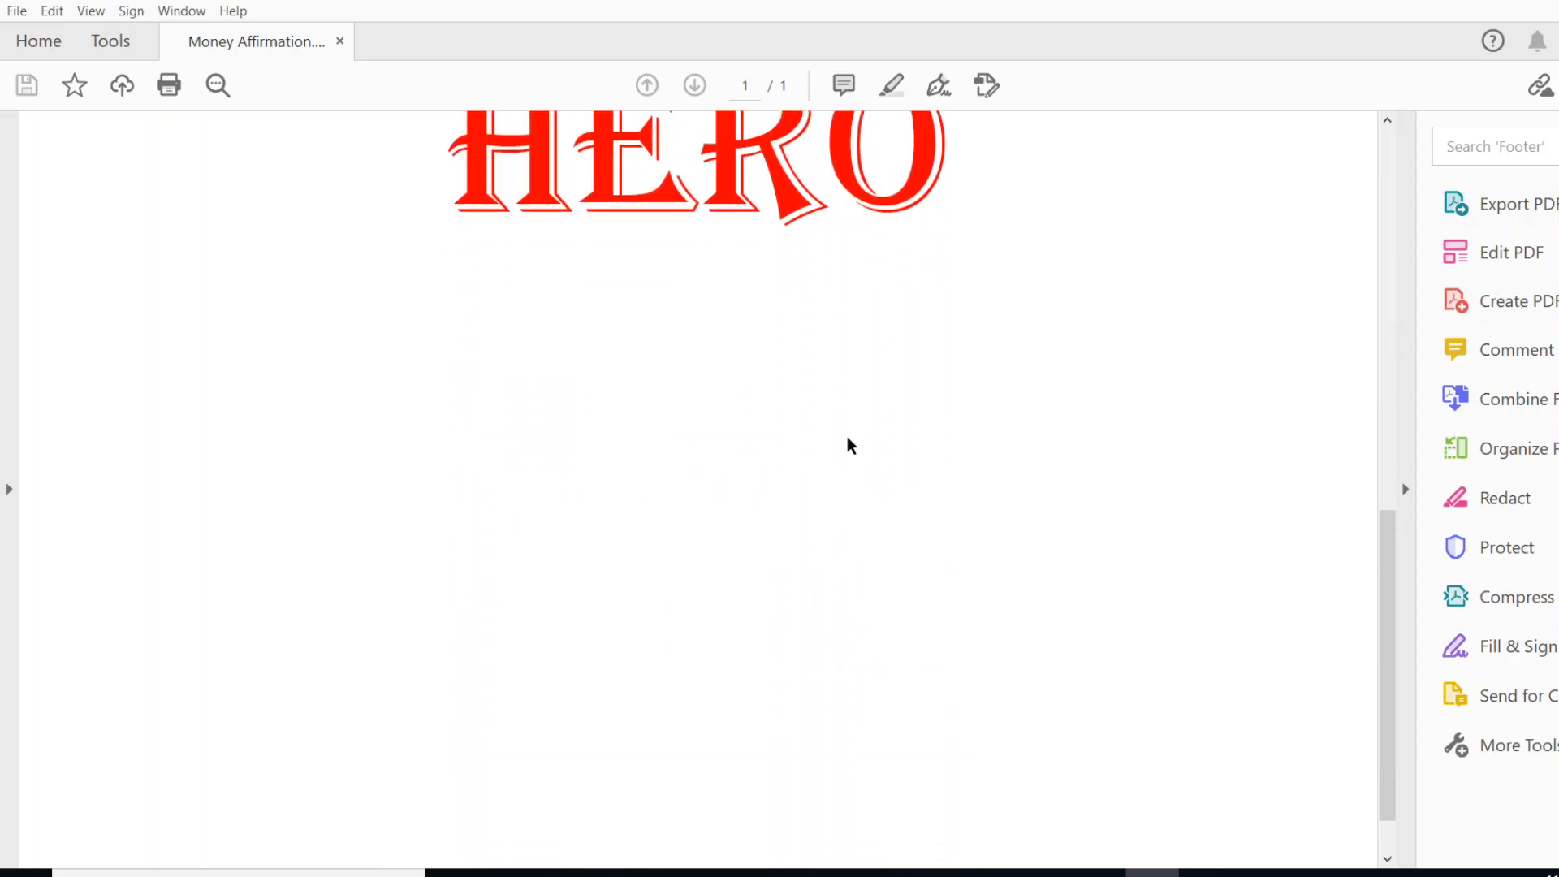
pyautogui.scroll(3, 849, 443)
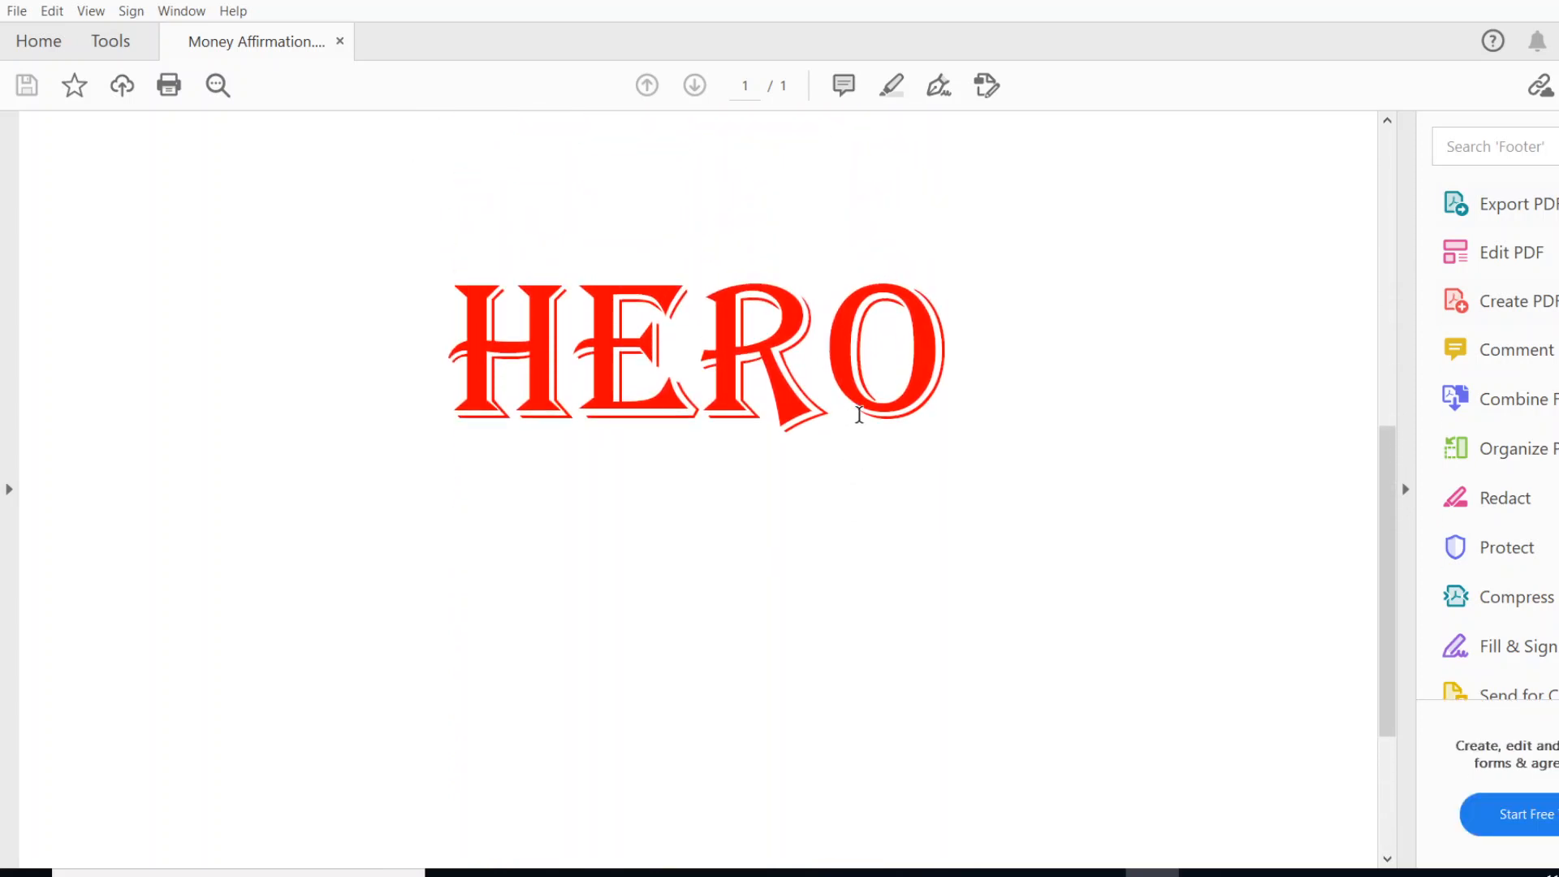
pyautogui.scroll(5, 862, 422)
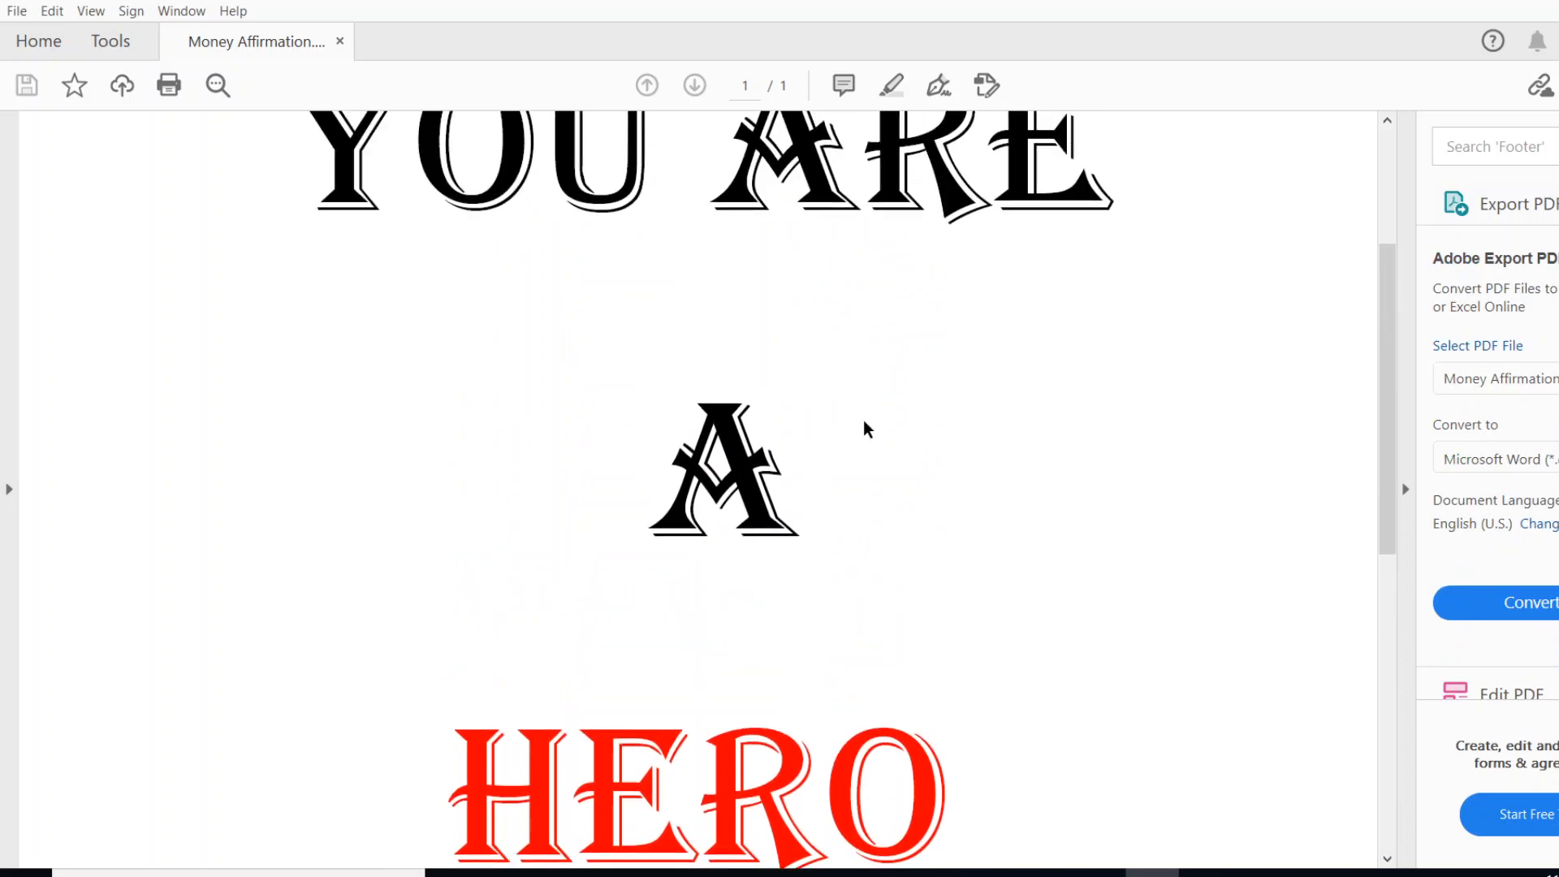
pyautogui.scroll(3, 866, 427)
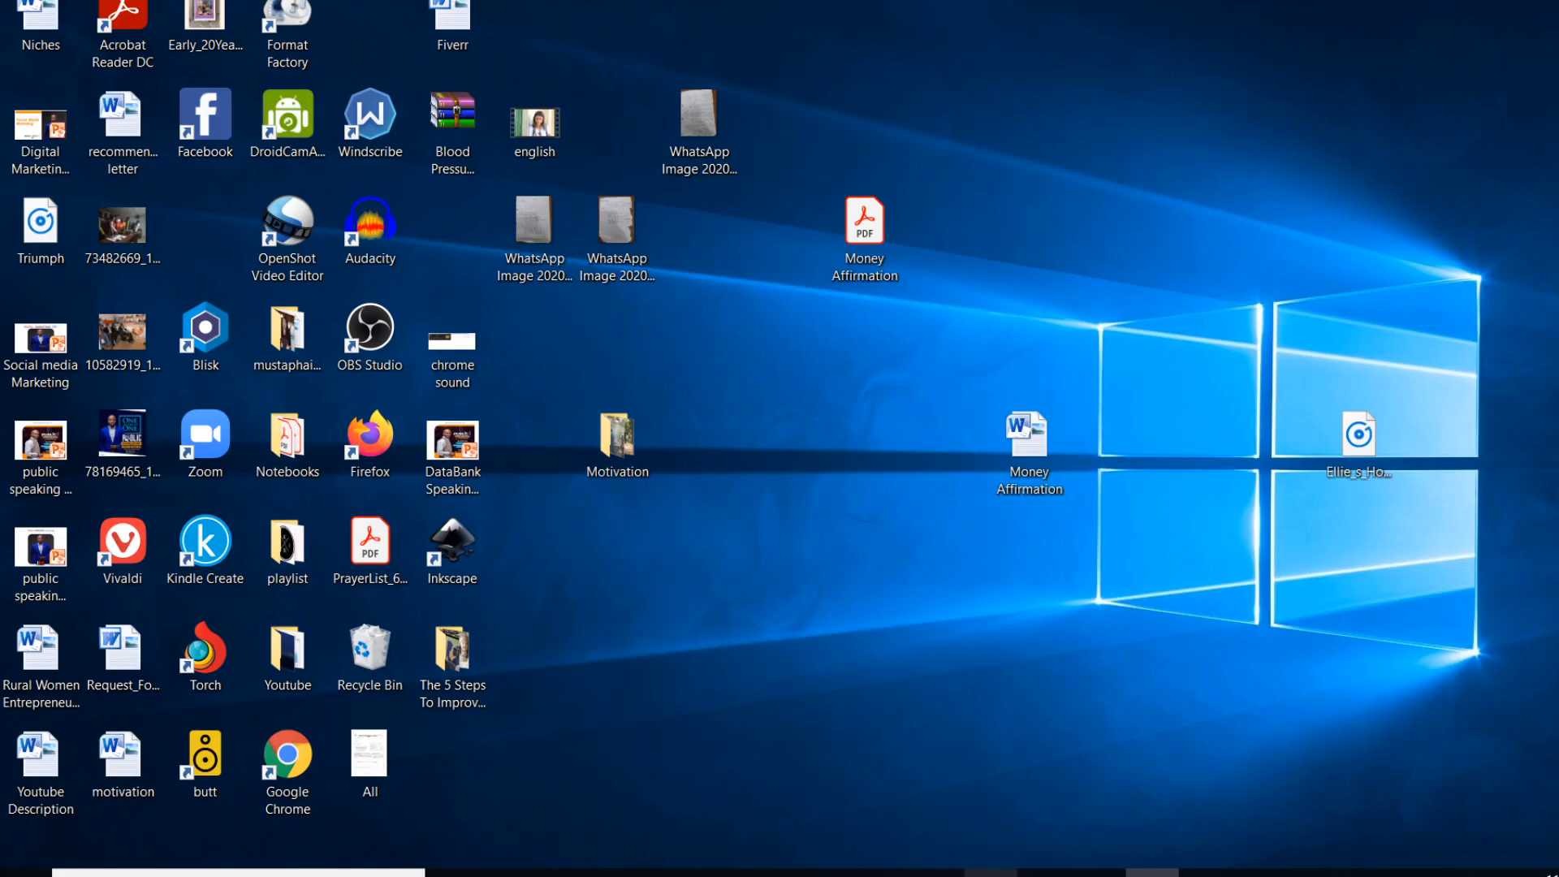
# - Switch to Chrome and load gmail.com
pyautogui.click(991, 873)
pyautogui.click(122, 4)
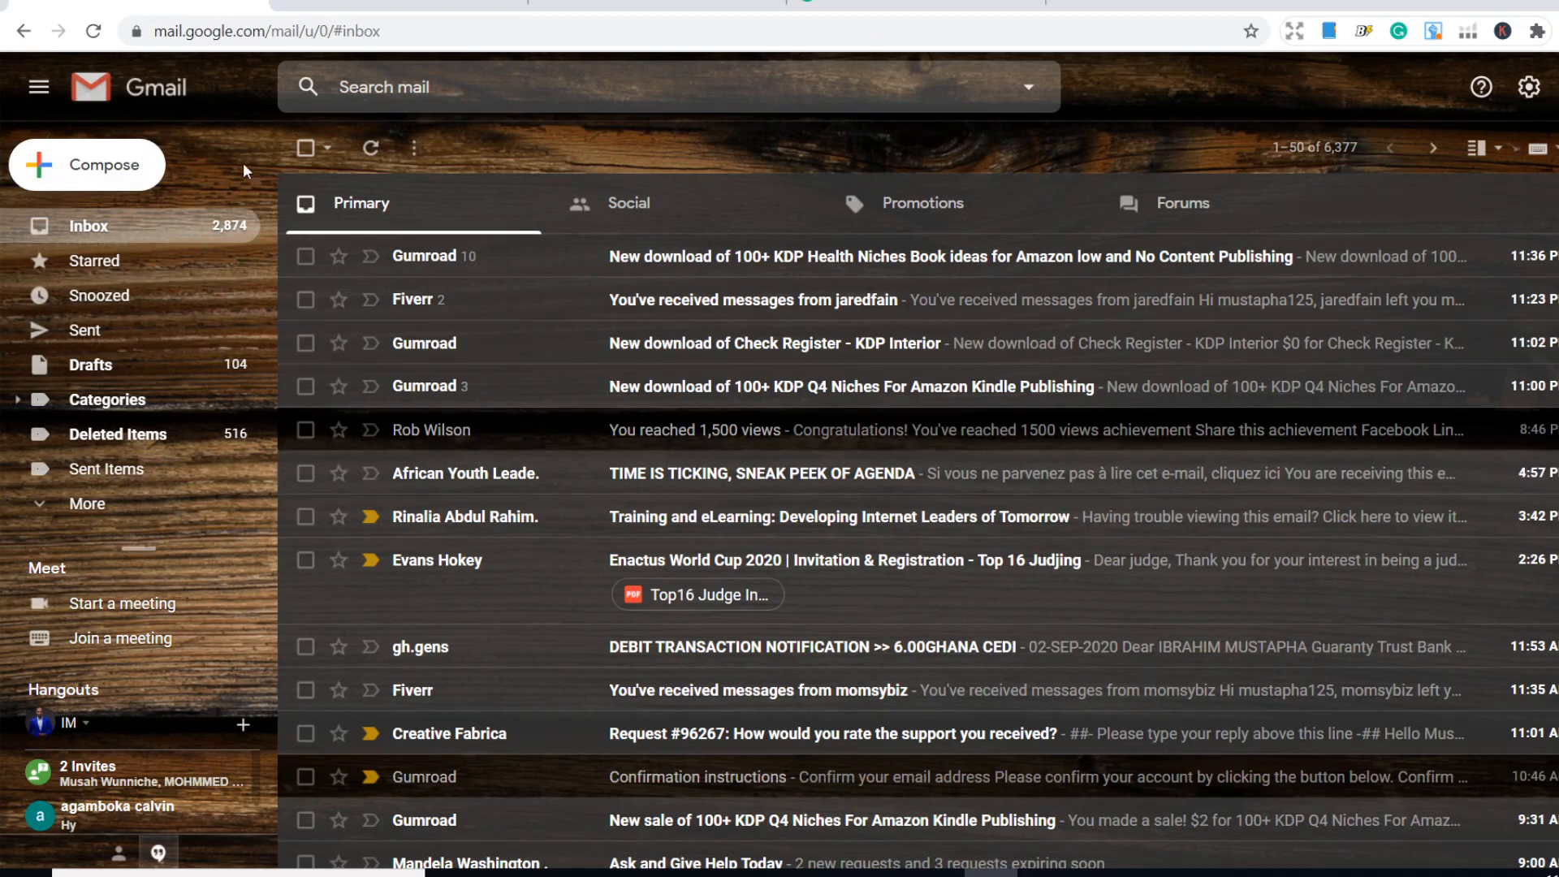
pyautogui.click(318, 35)
pyautogui.write('g')
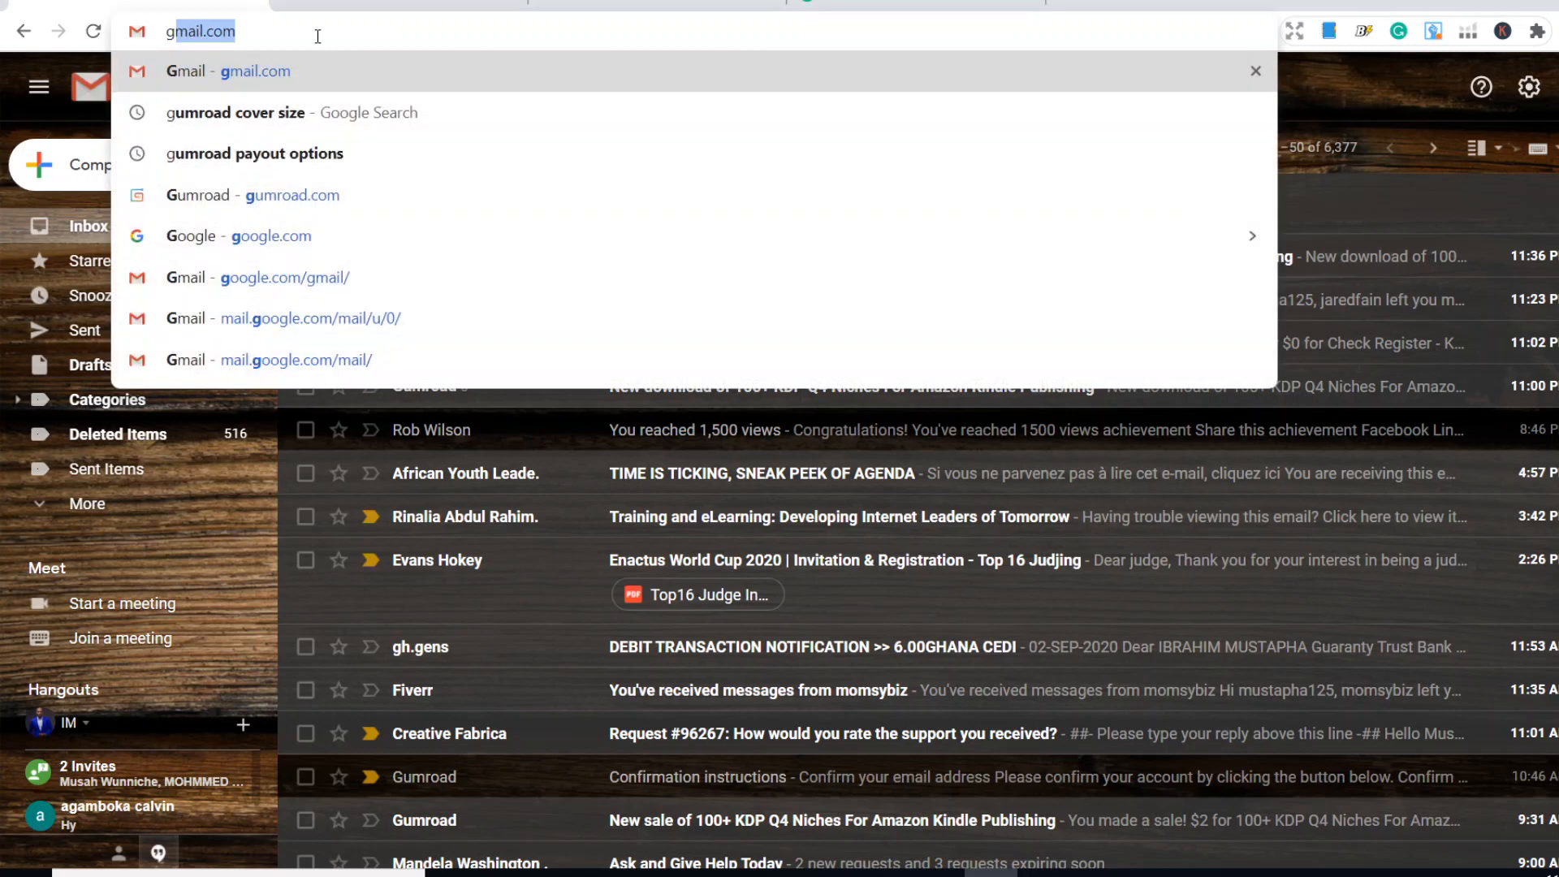
pyautogui.press('Return')
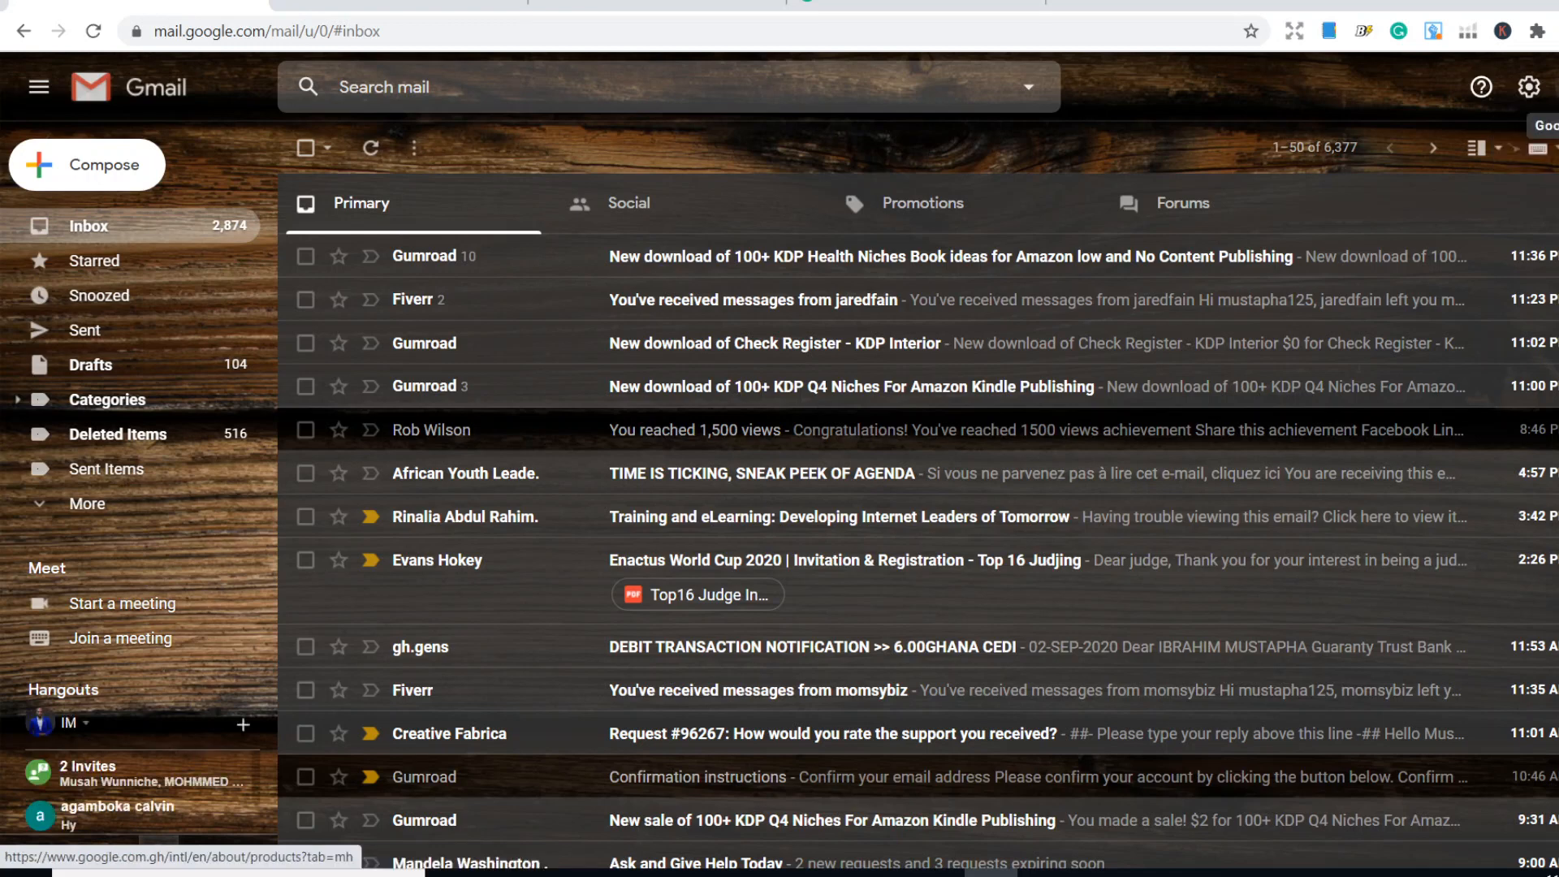
# - Go from Gmail to Google Docs through the list of Google apps
pyautogui.click(1555, 86)
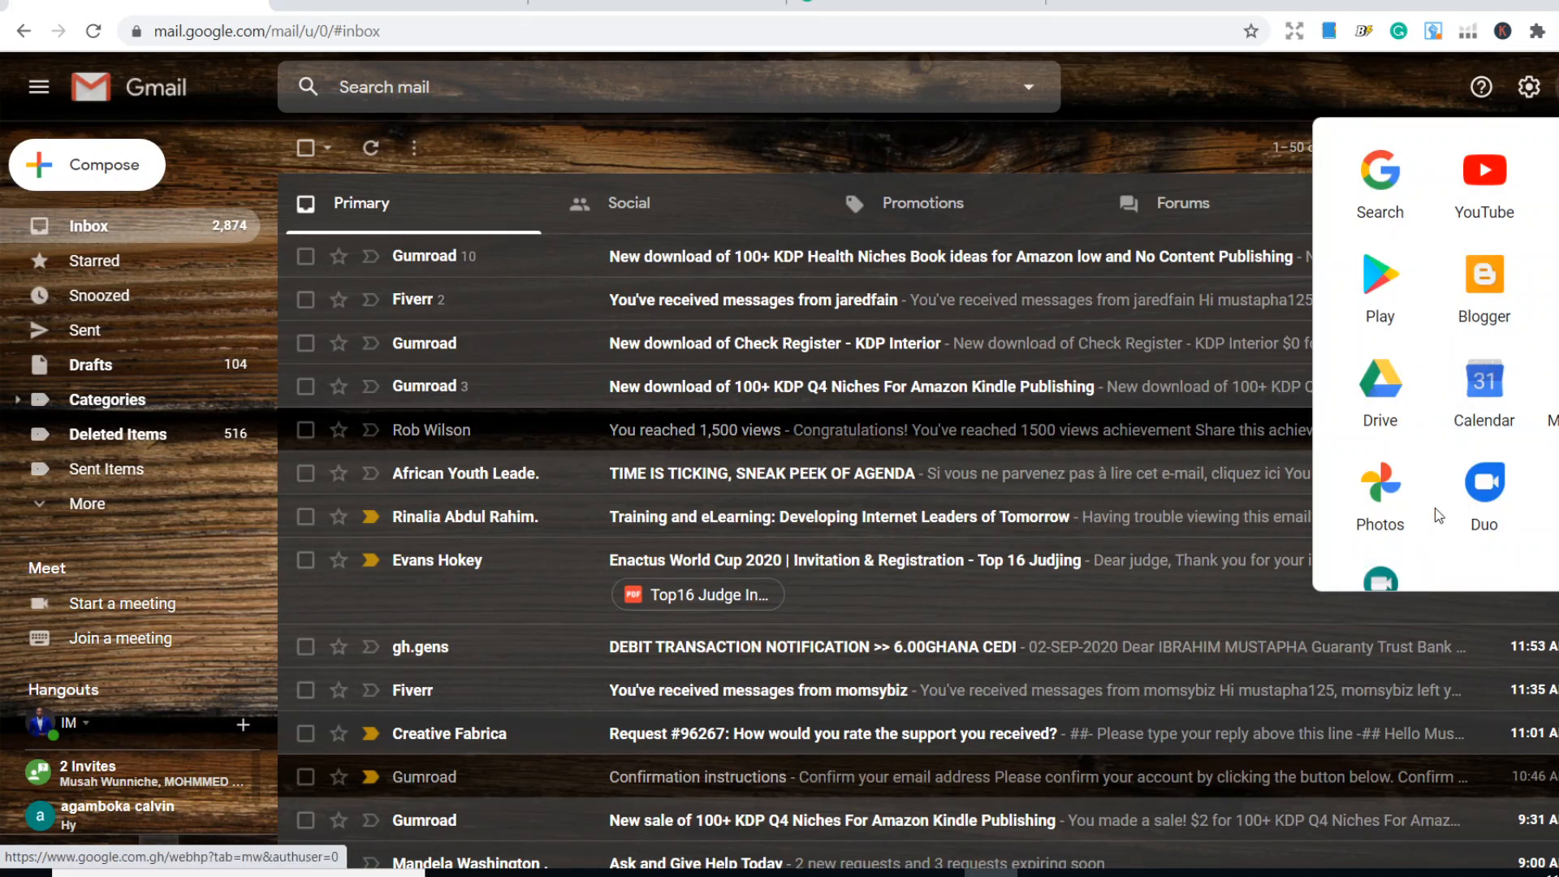
pyautogui.scroll(-1, 1454, 374)
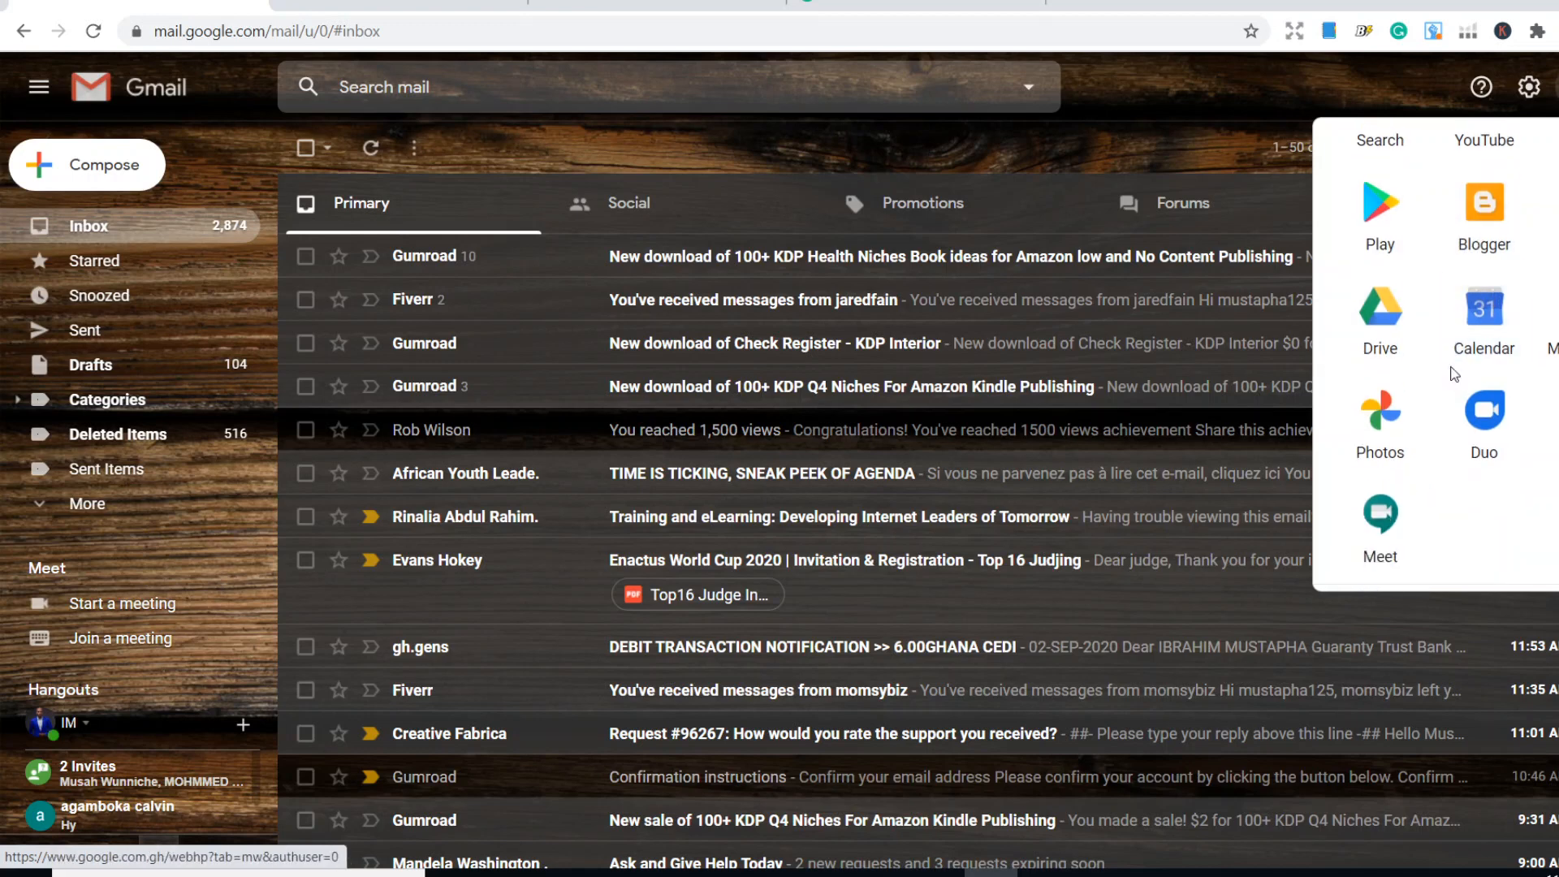
pyautogui.scroll(-2, 1437, 366)
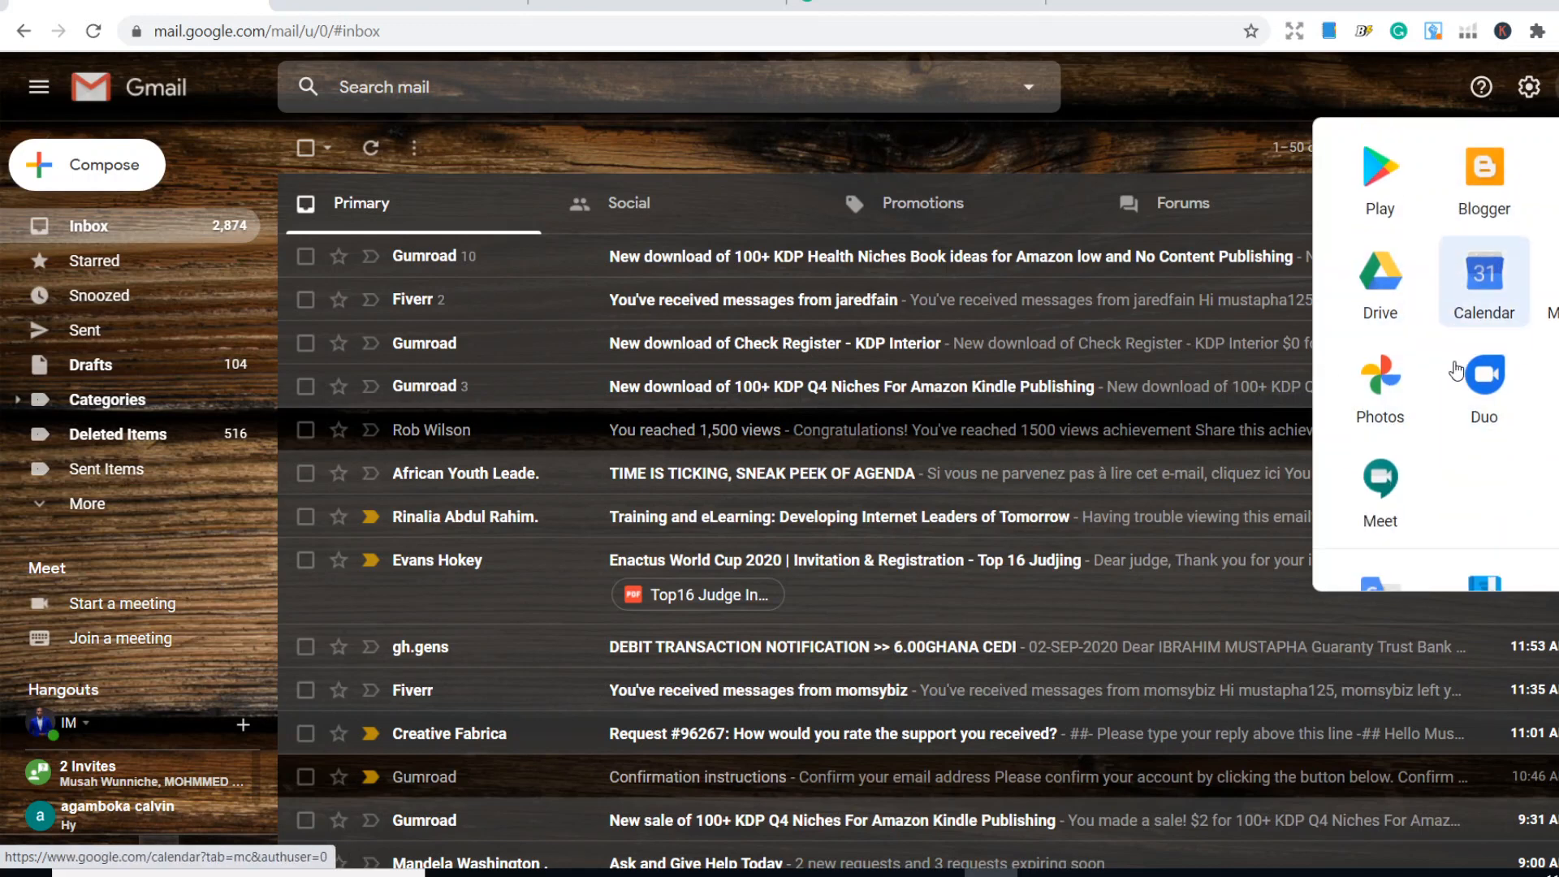
pyautogui.scroll(-1, 1461, 519)
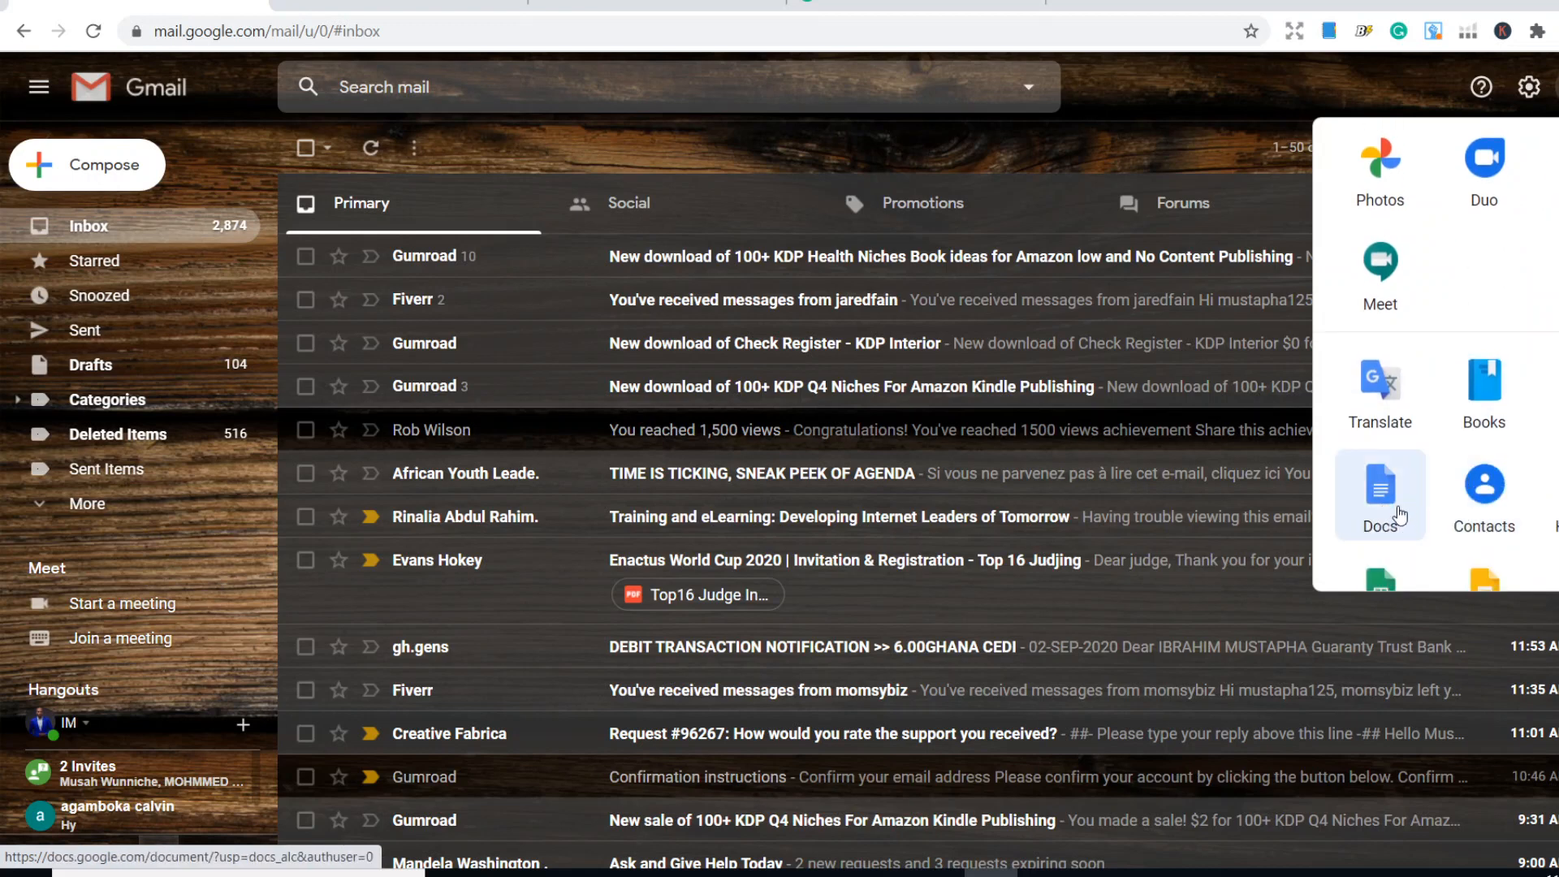
pyautogui.click(1399, 513)
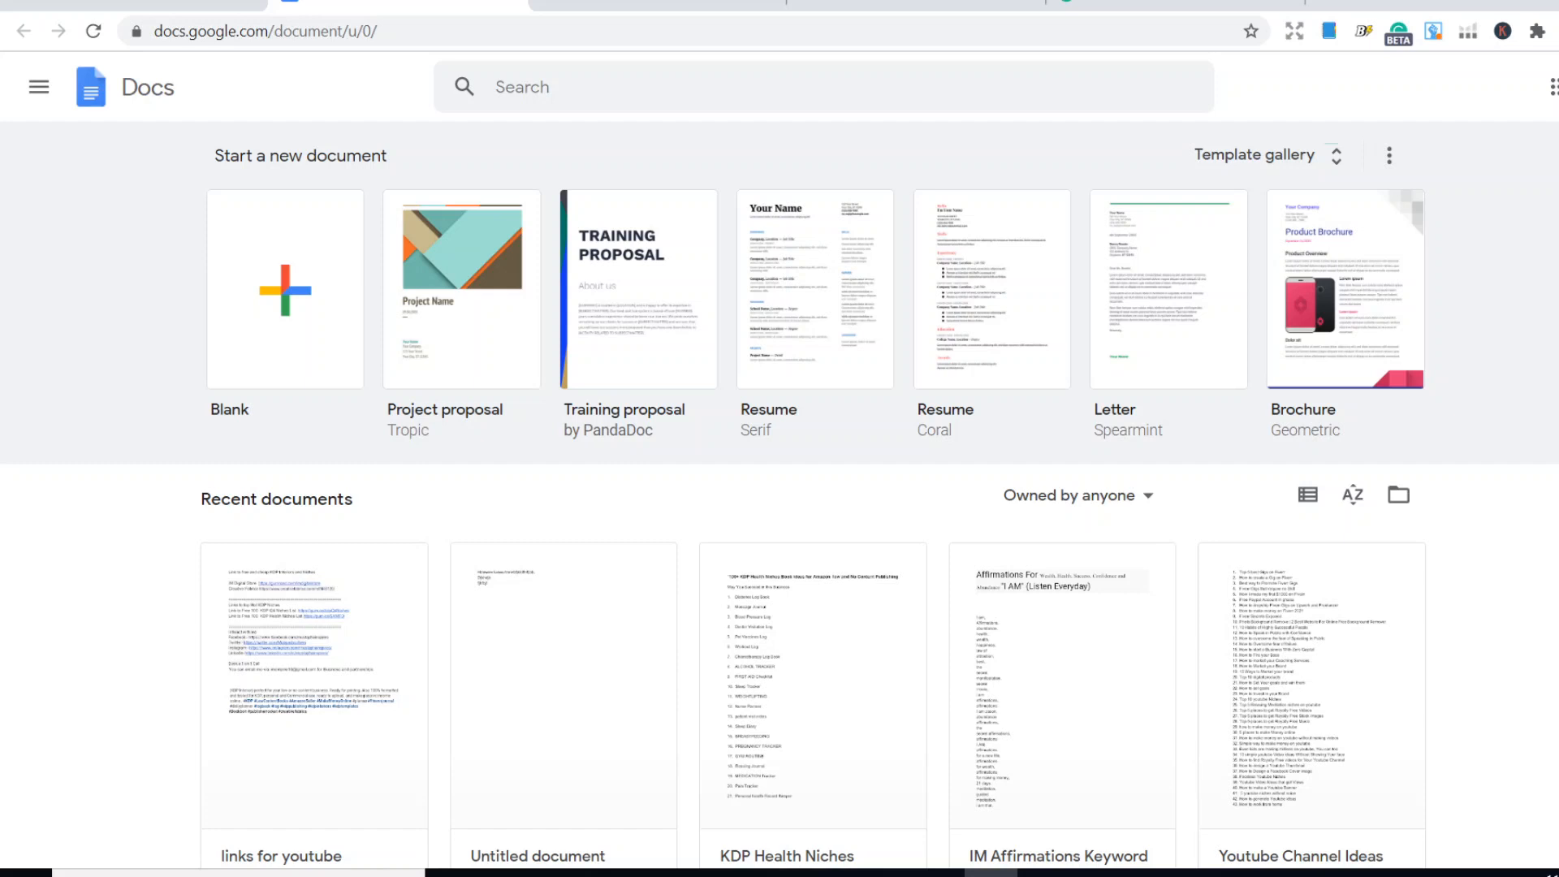
# - Create a new blank document in Google Docs
pyautogui.click(39, 86)
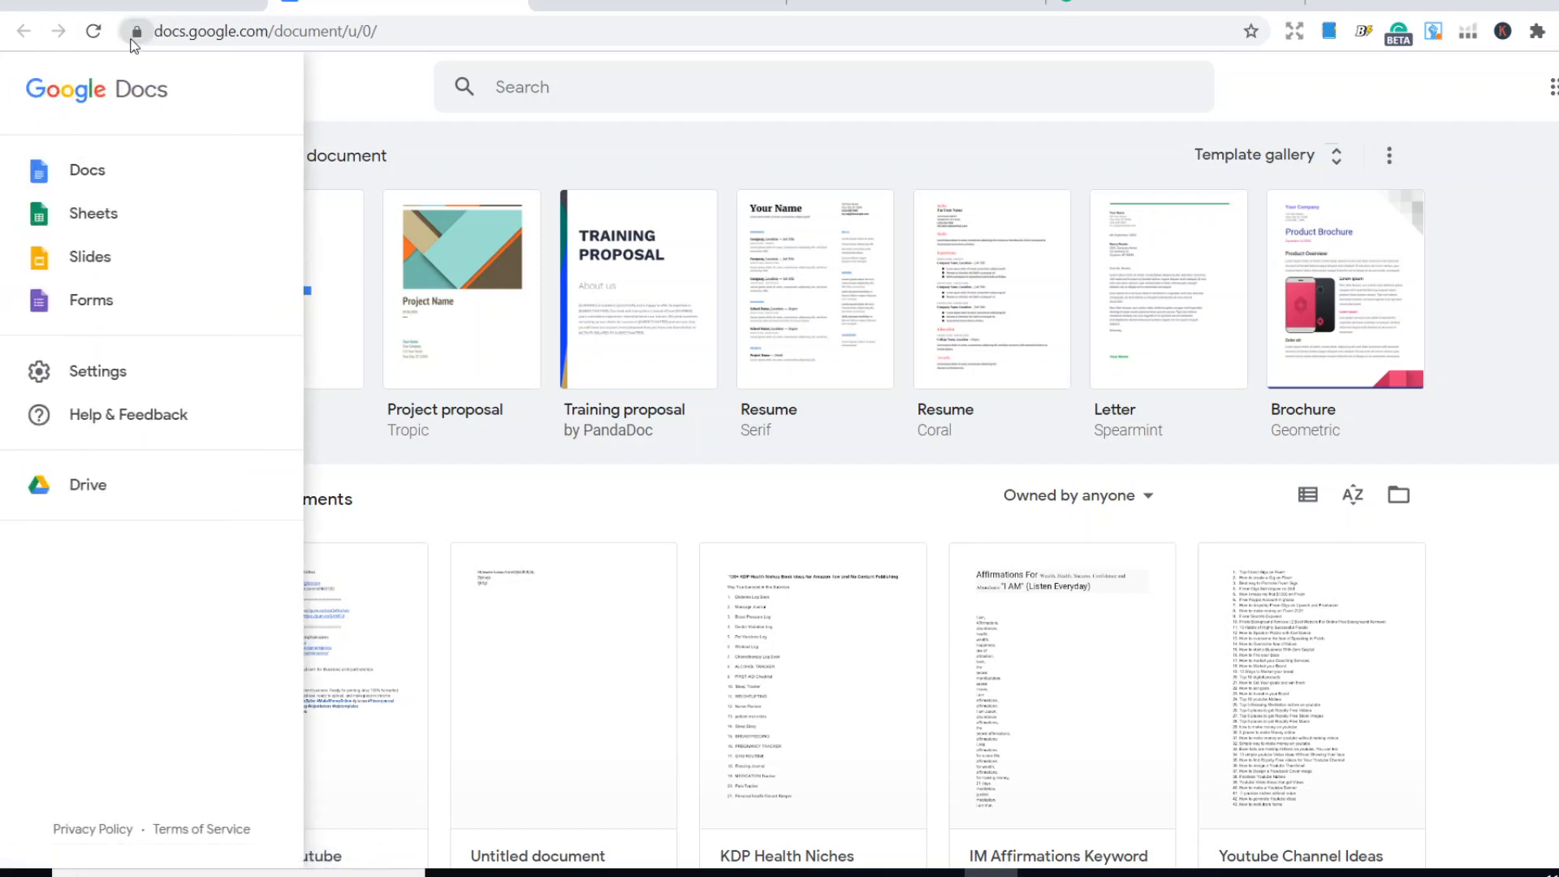
pyautogui.click(367, 73)
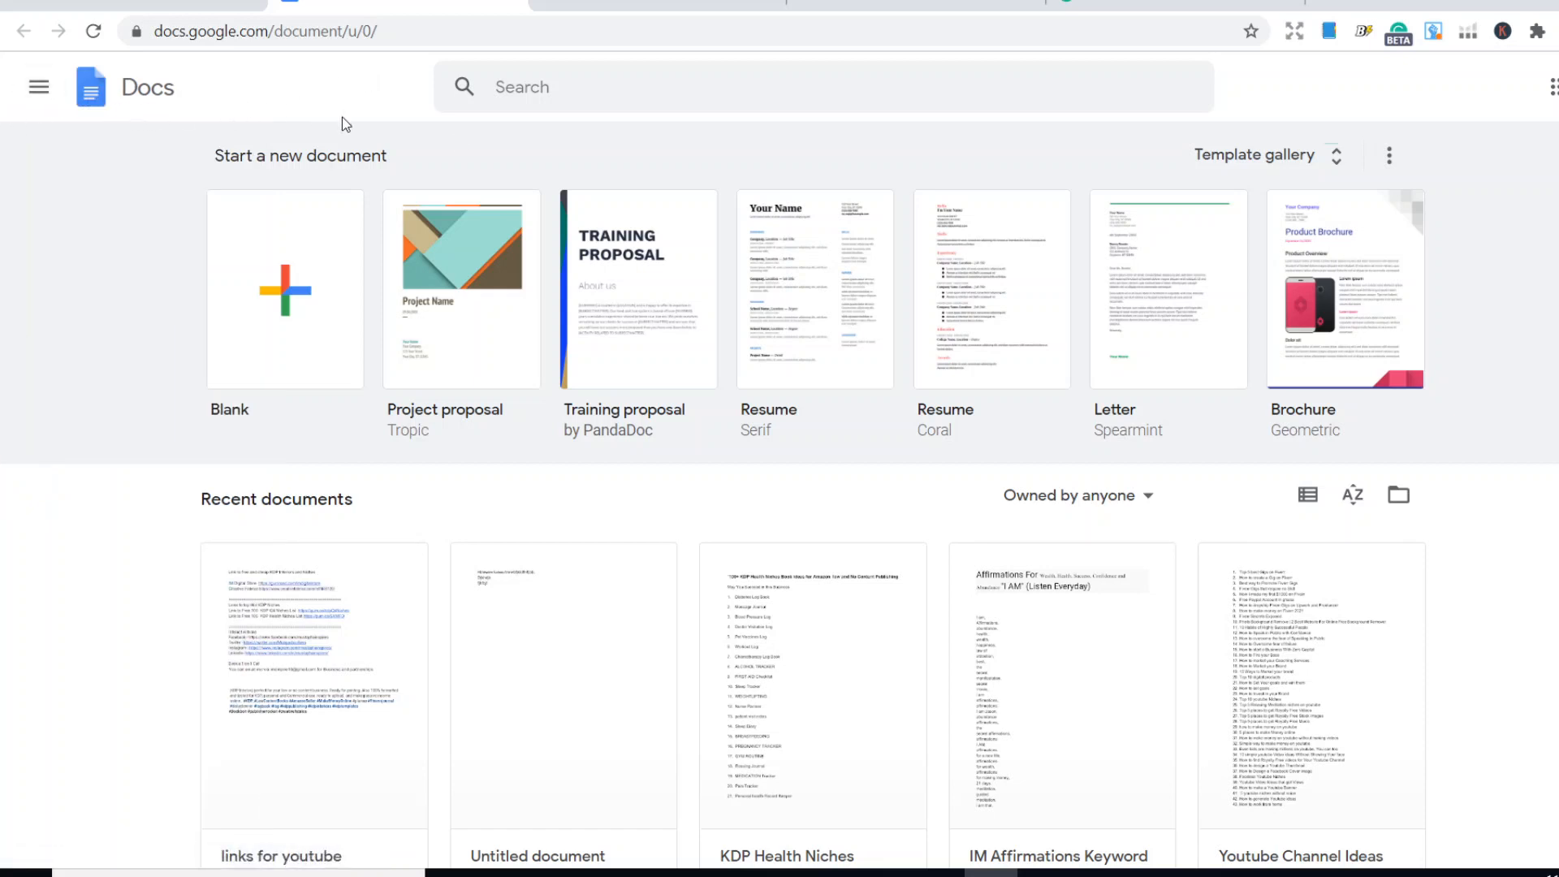
pyautogui.click(283, 317)
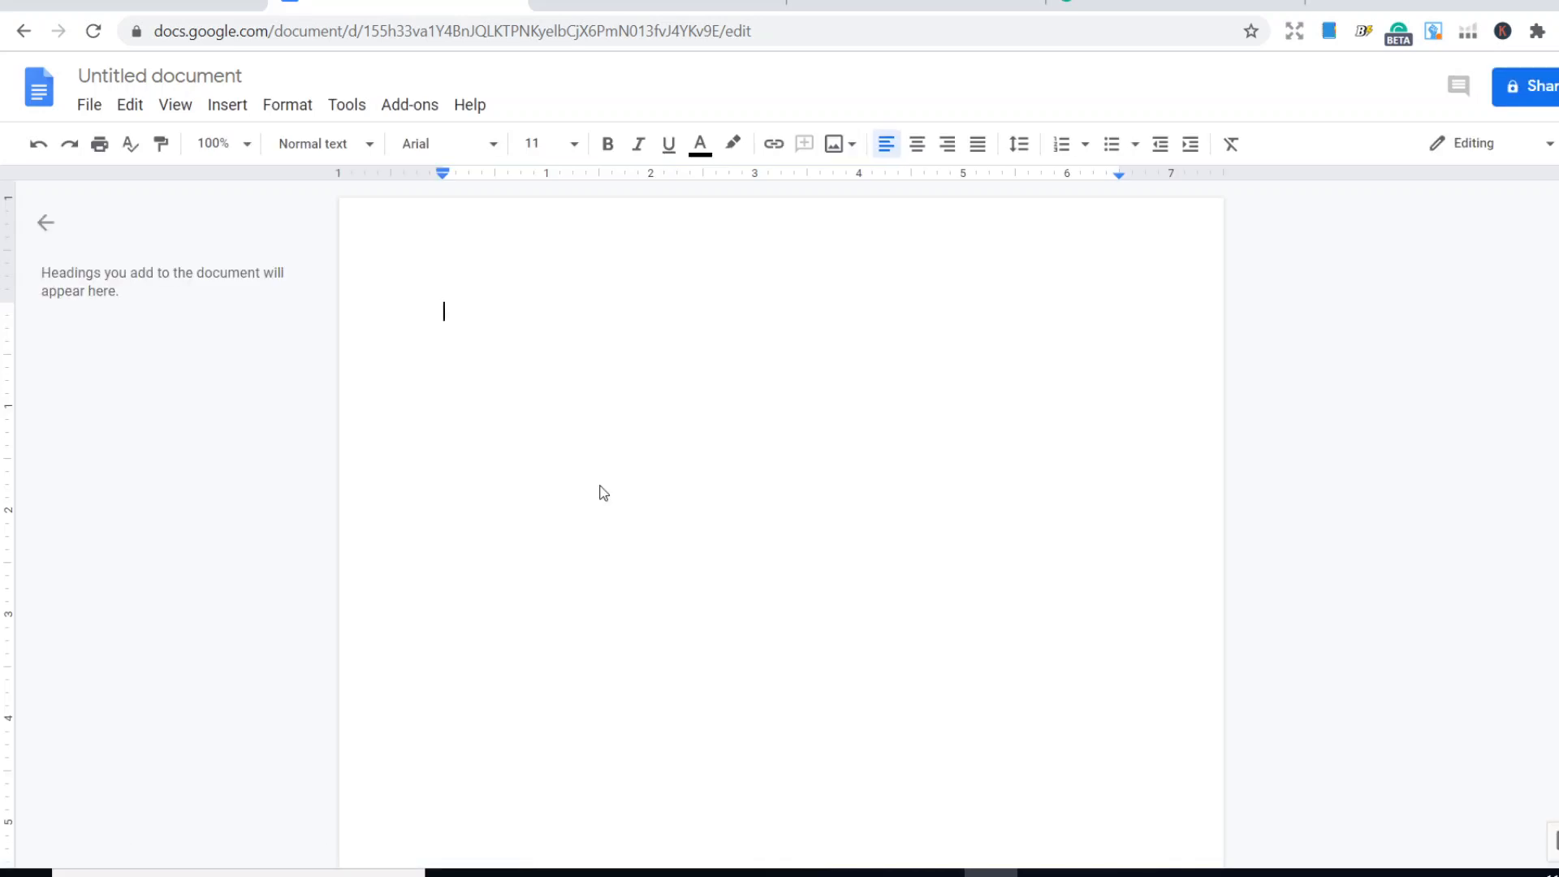
# - Examine the file formats offered for downloading the document
pyautogui.click(88, 103)
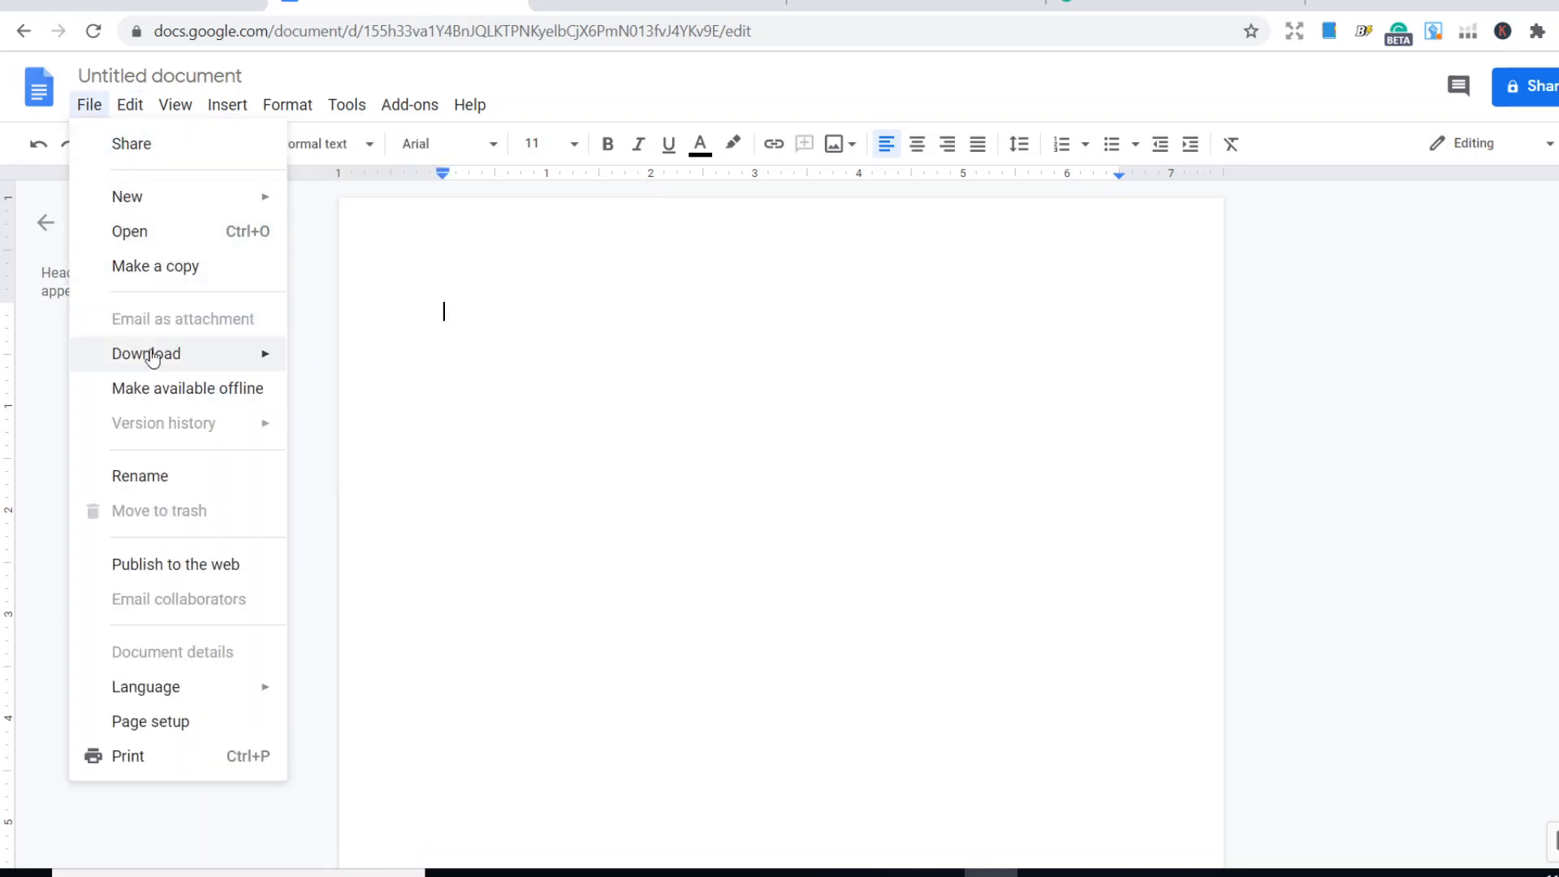
pyautogui.moveTo(156, 363)
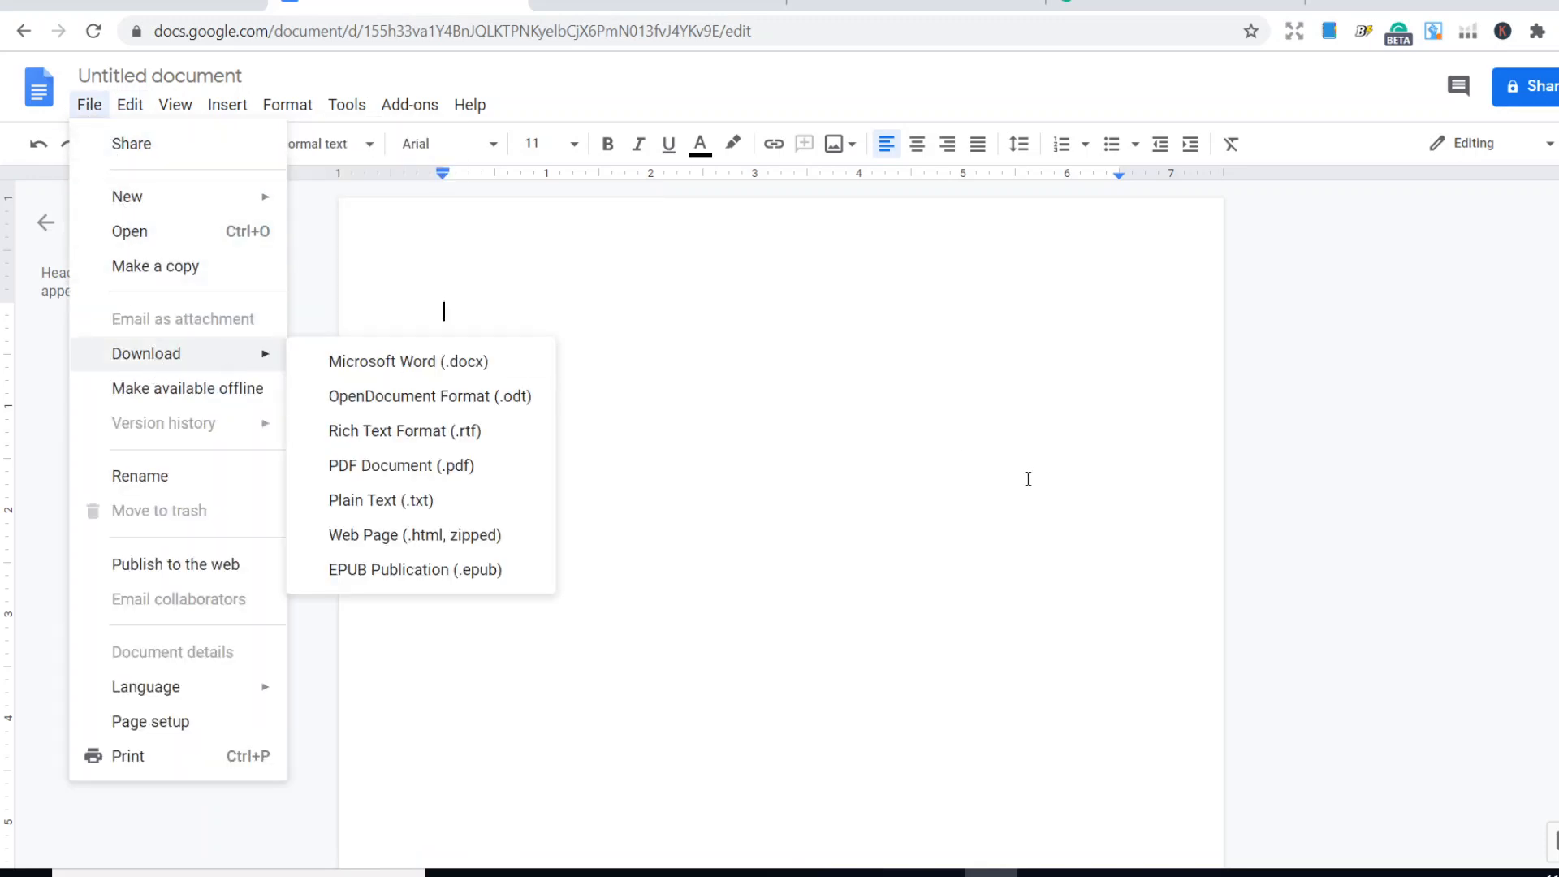
pyautogui.click(851, 410)
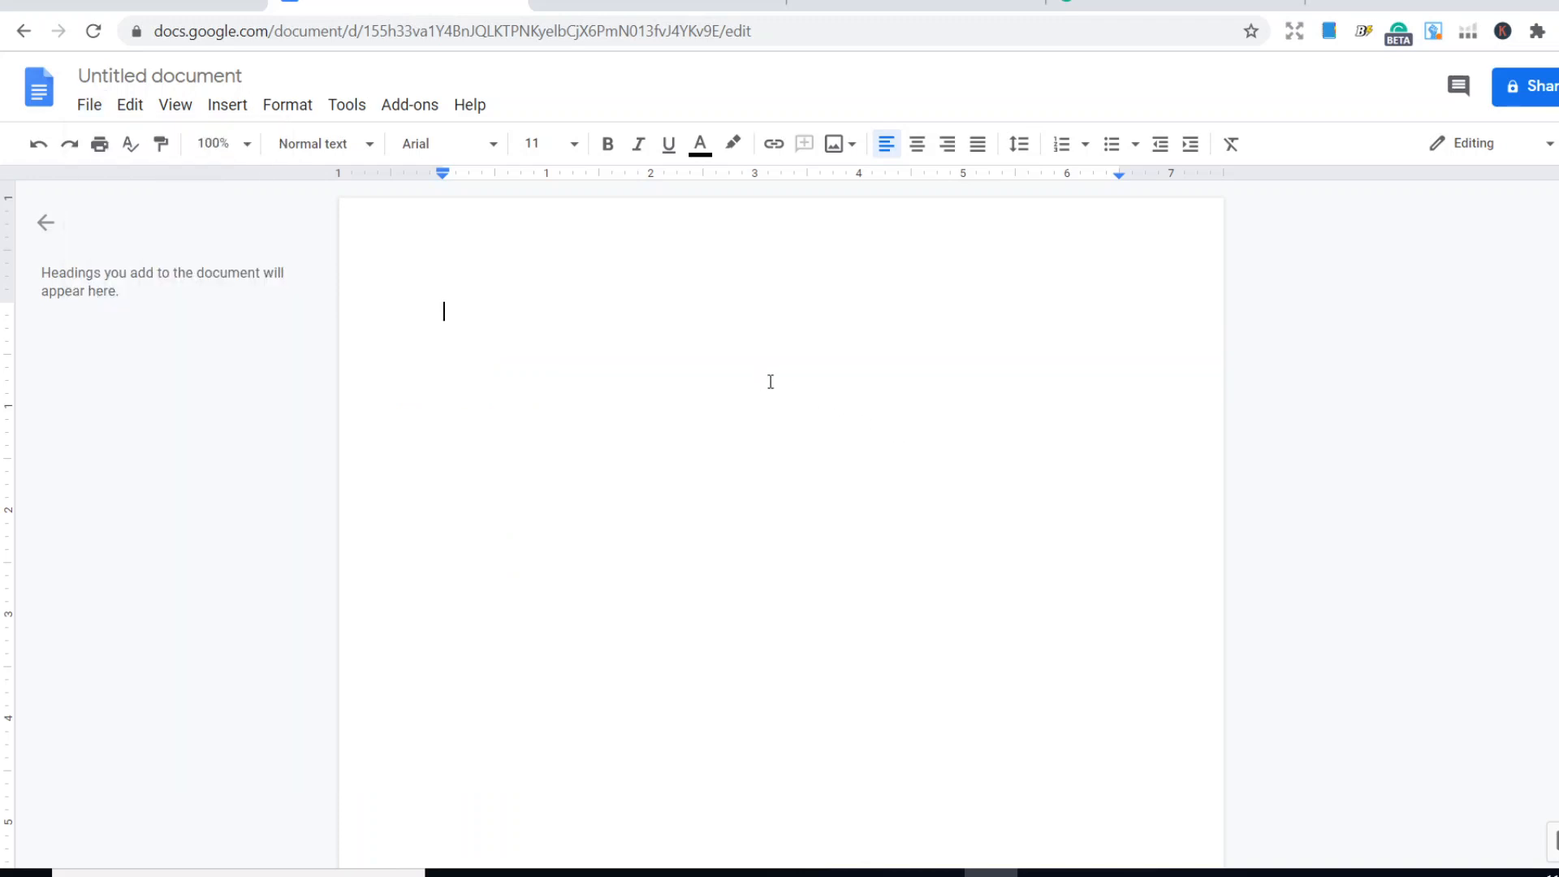
# - Enter the text "You are a Hero" in the blank document
pyautogui.write('Do')
pyautogui.press('BackSpace')
pyautogui.write('I')
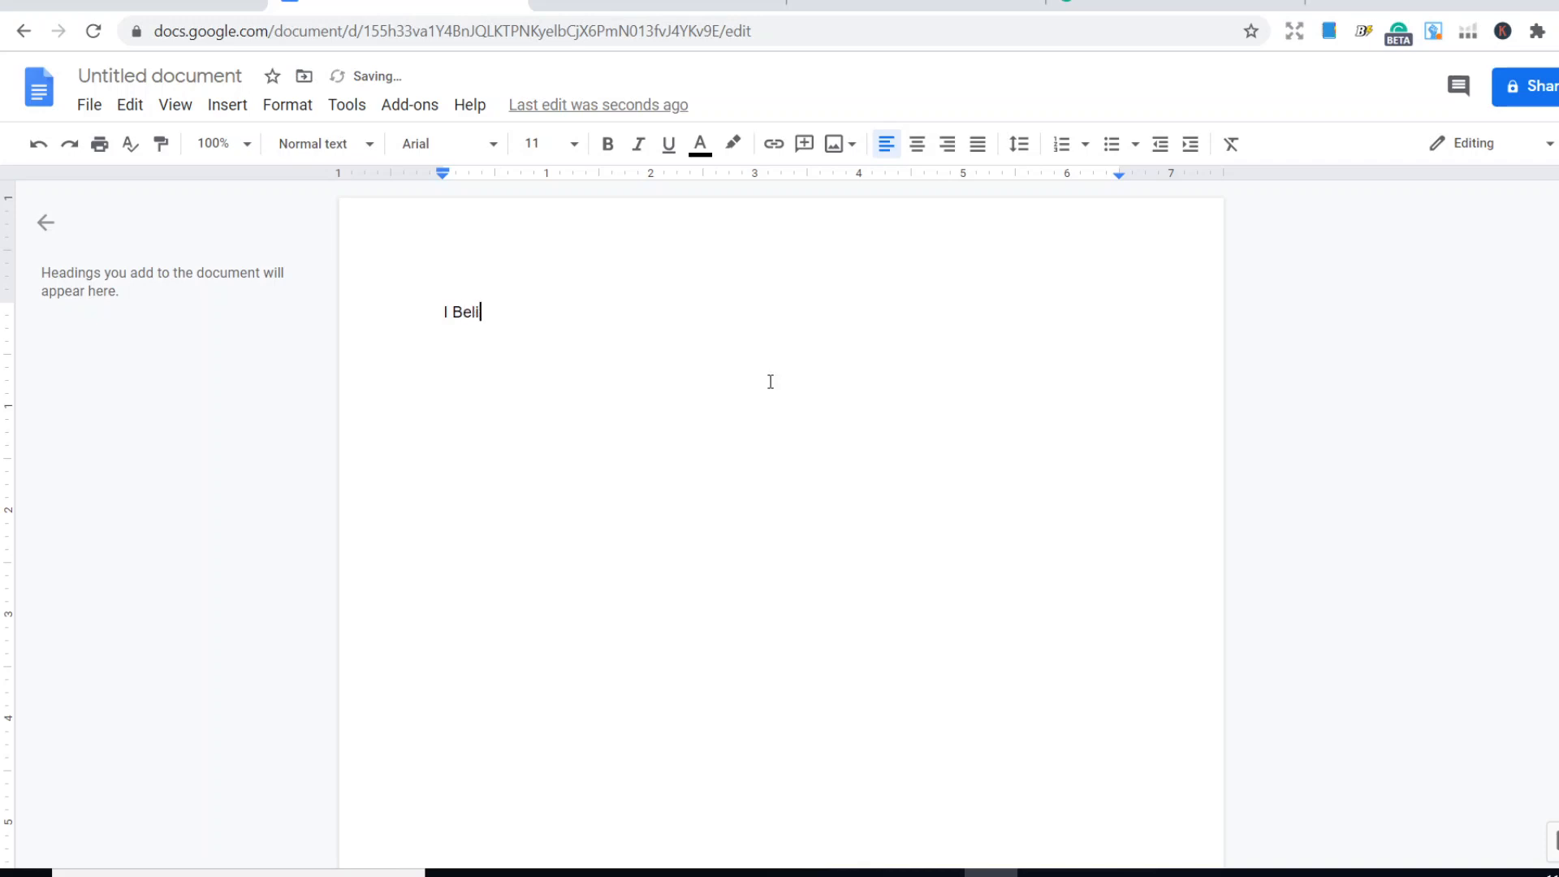
pyautogui.write(' Be')
pyautogui.press('BackSpace')
pyautogui.press('BackSpace')
pyautogui.press('BackSpace')
pyautogui.press('BackSpace')
pyautogui.write('You are')
# - Set the font size of the whole "You are a Hero" line to 96
pyautogui.click(496, 302)
pyautogui.doubleClick(496, 305)
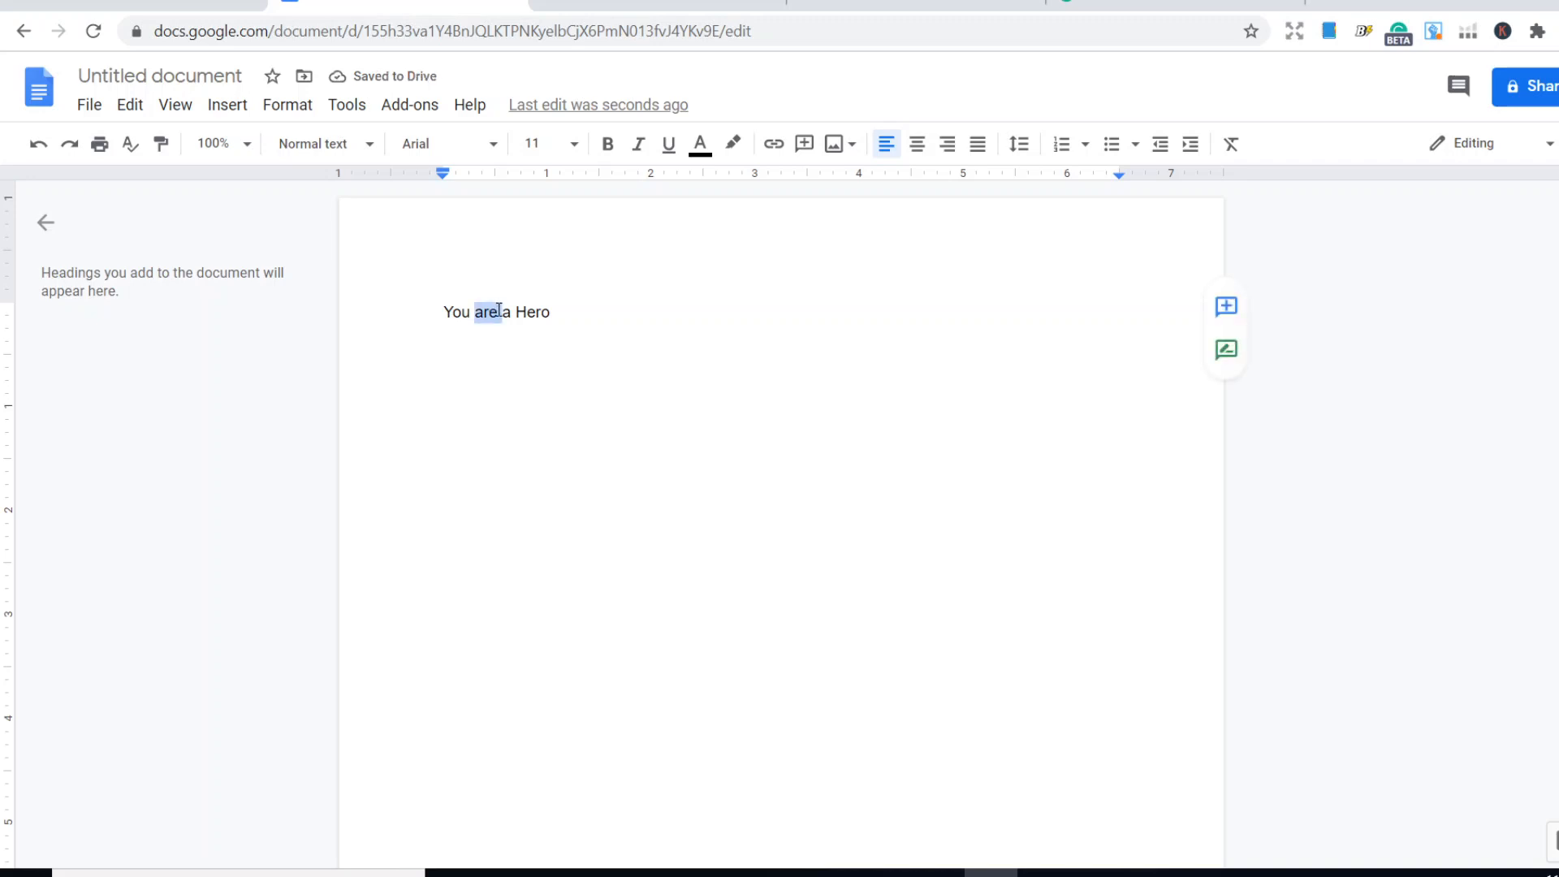
pyautogui.tripleClick(496, 311)
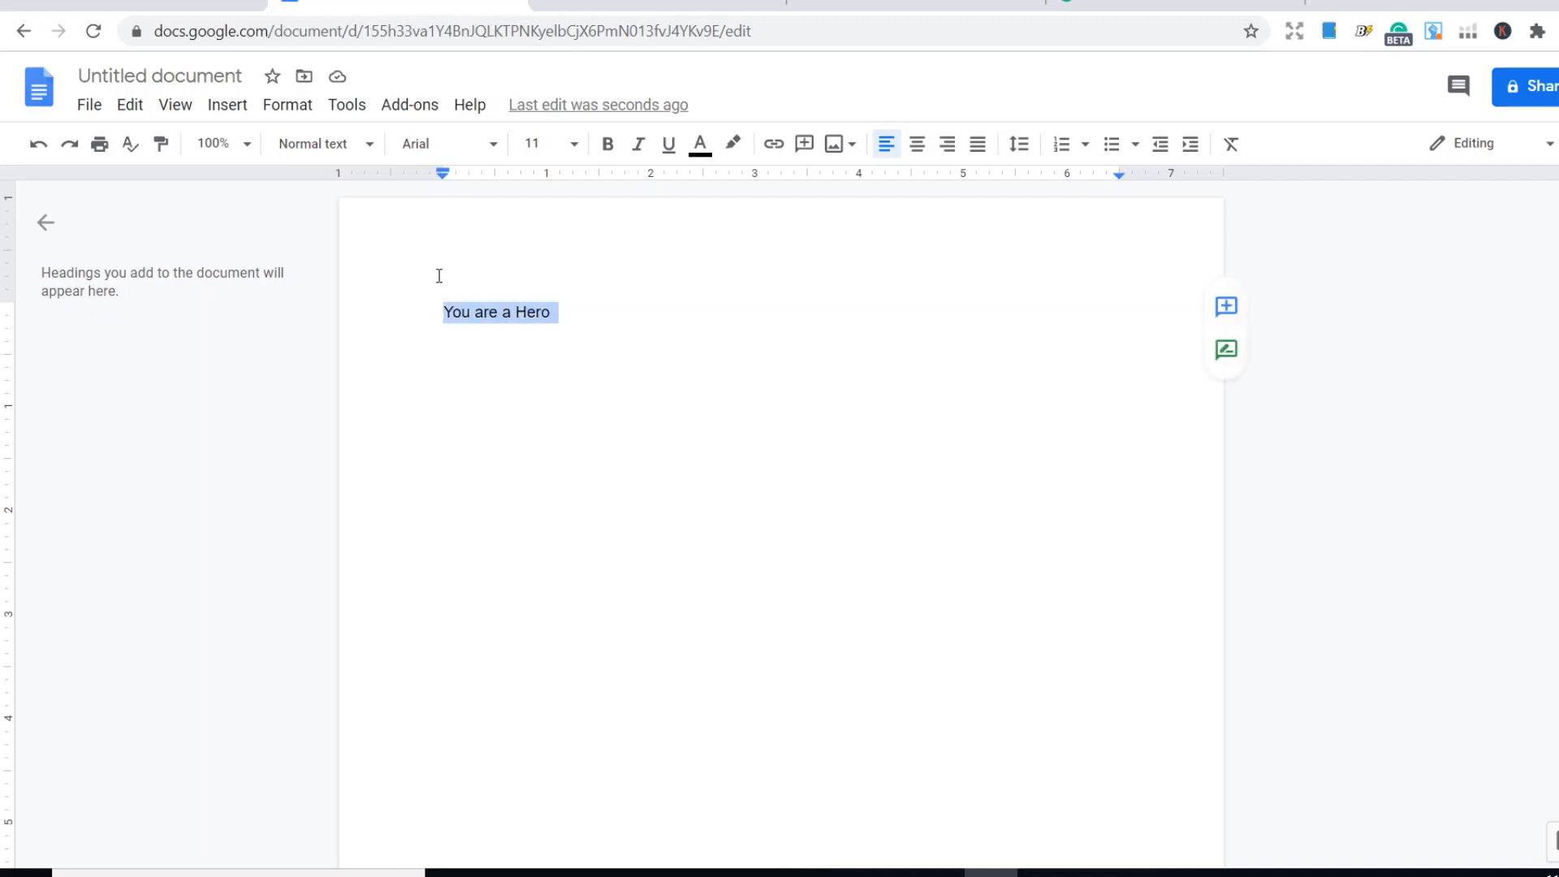
pyautogui.click(573, 144)
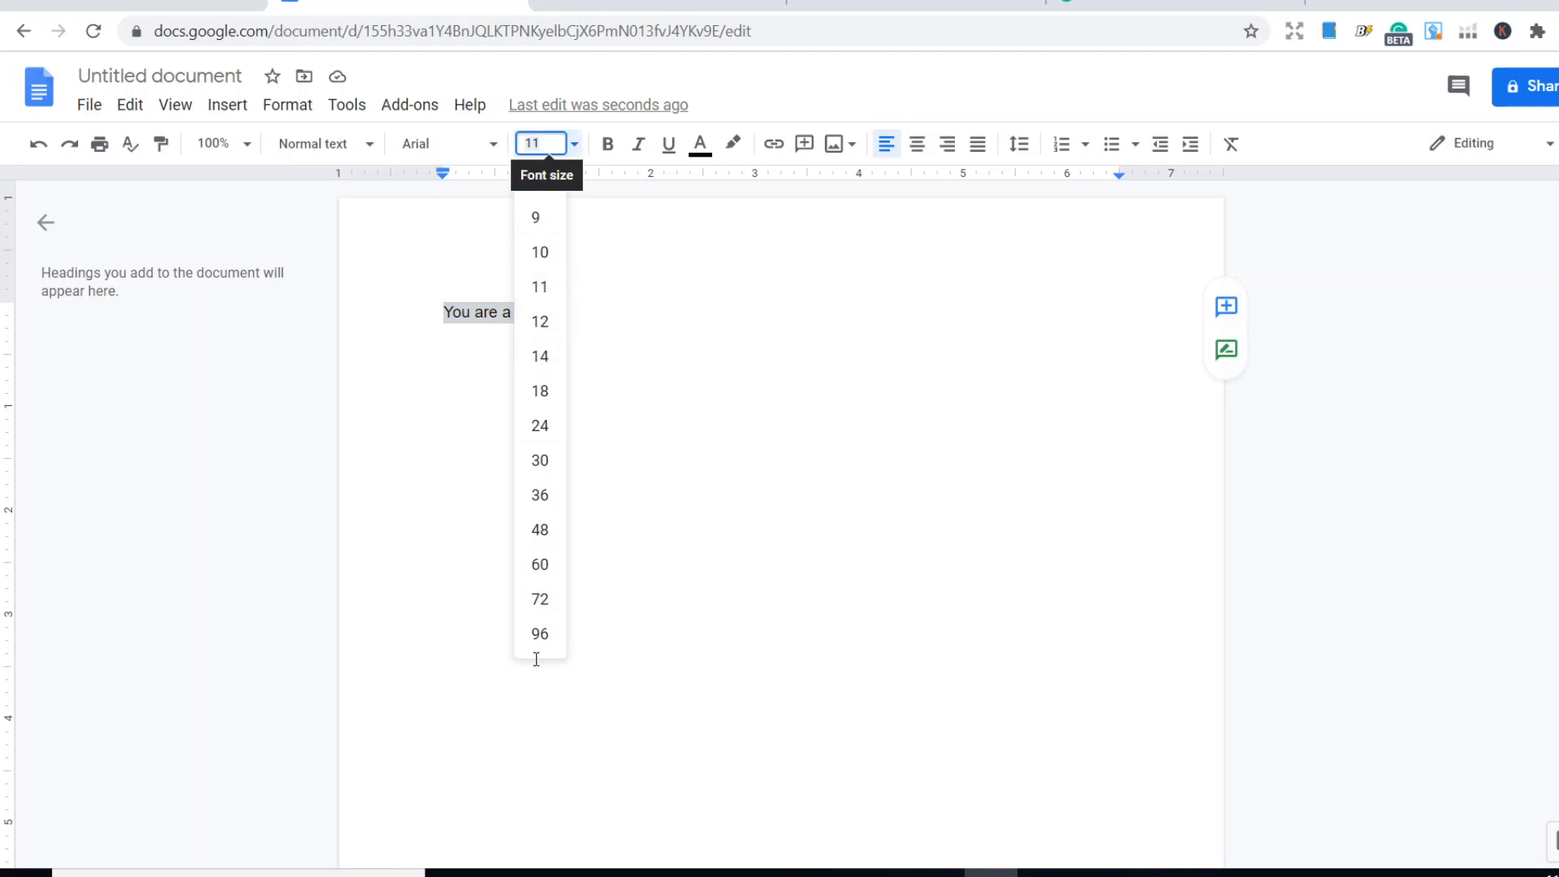
pyautogui.click(541, 634)
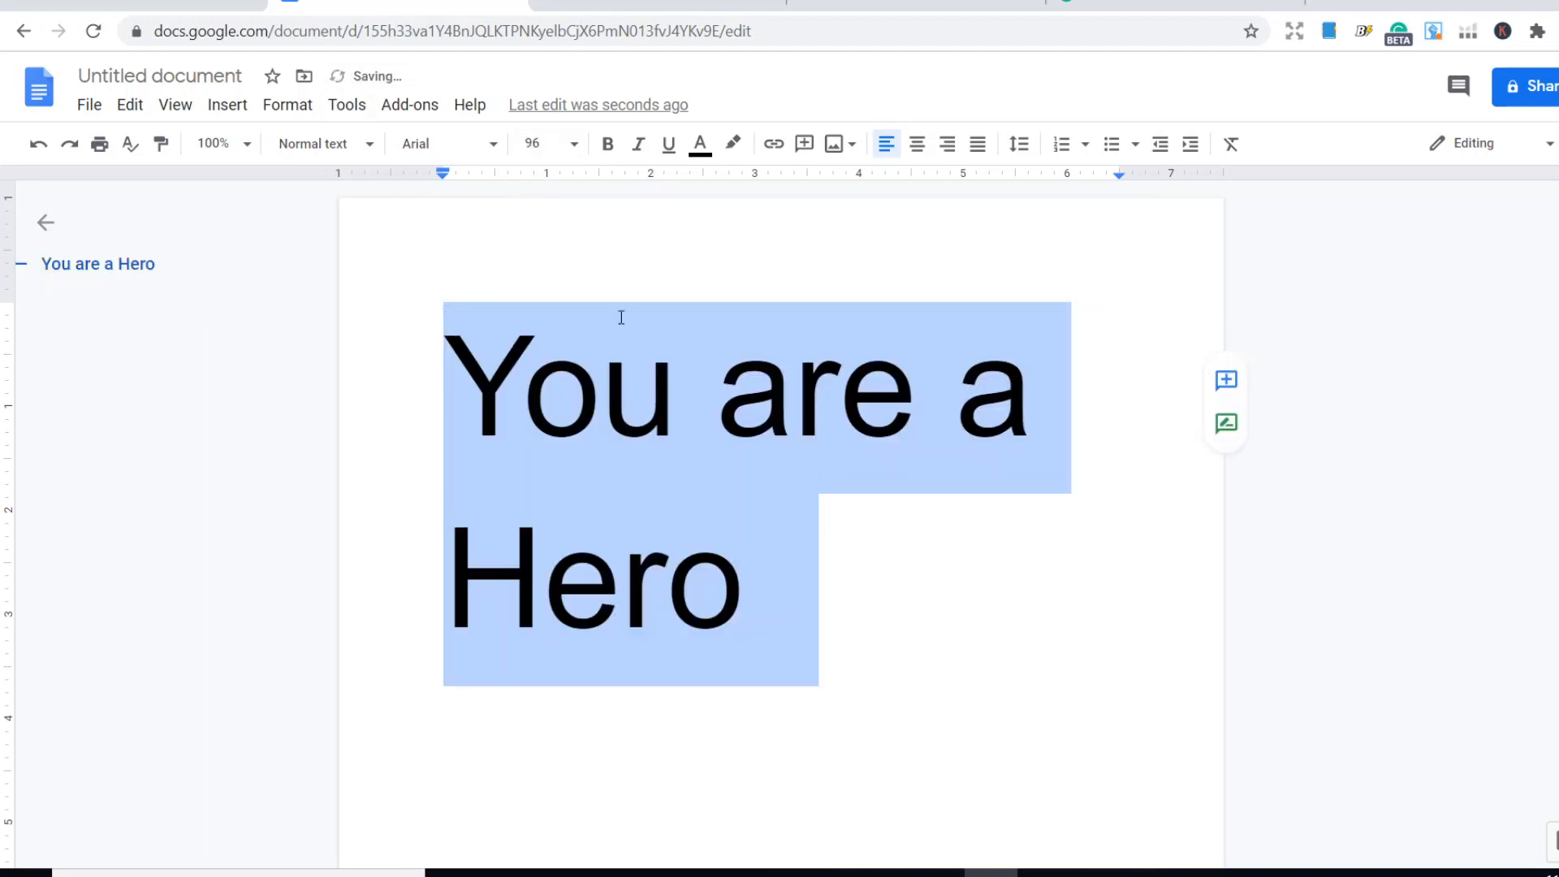
# - Change the font of the "You are a Hero" text to Pacifico and deselect it
pyautogui.click(573, 150)
pyautogui.click(573, 150)
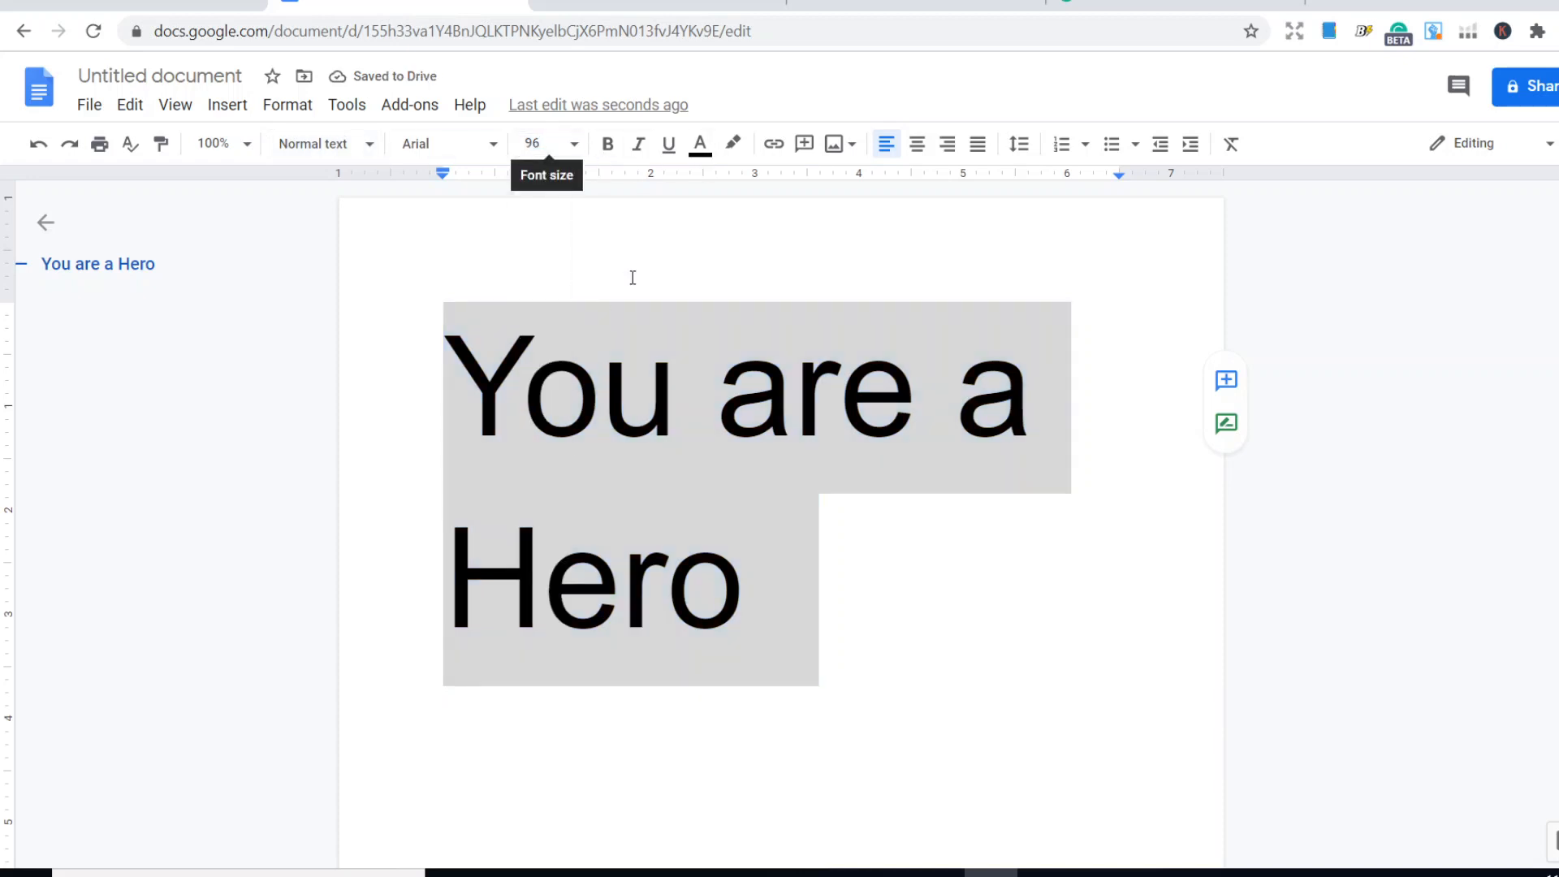
pyautogui.click(493, 146)
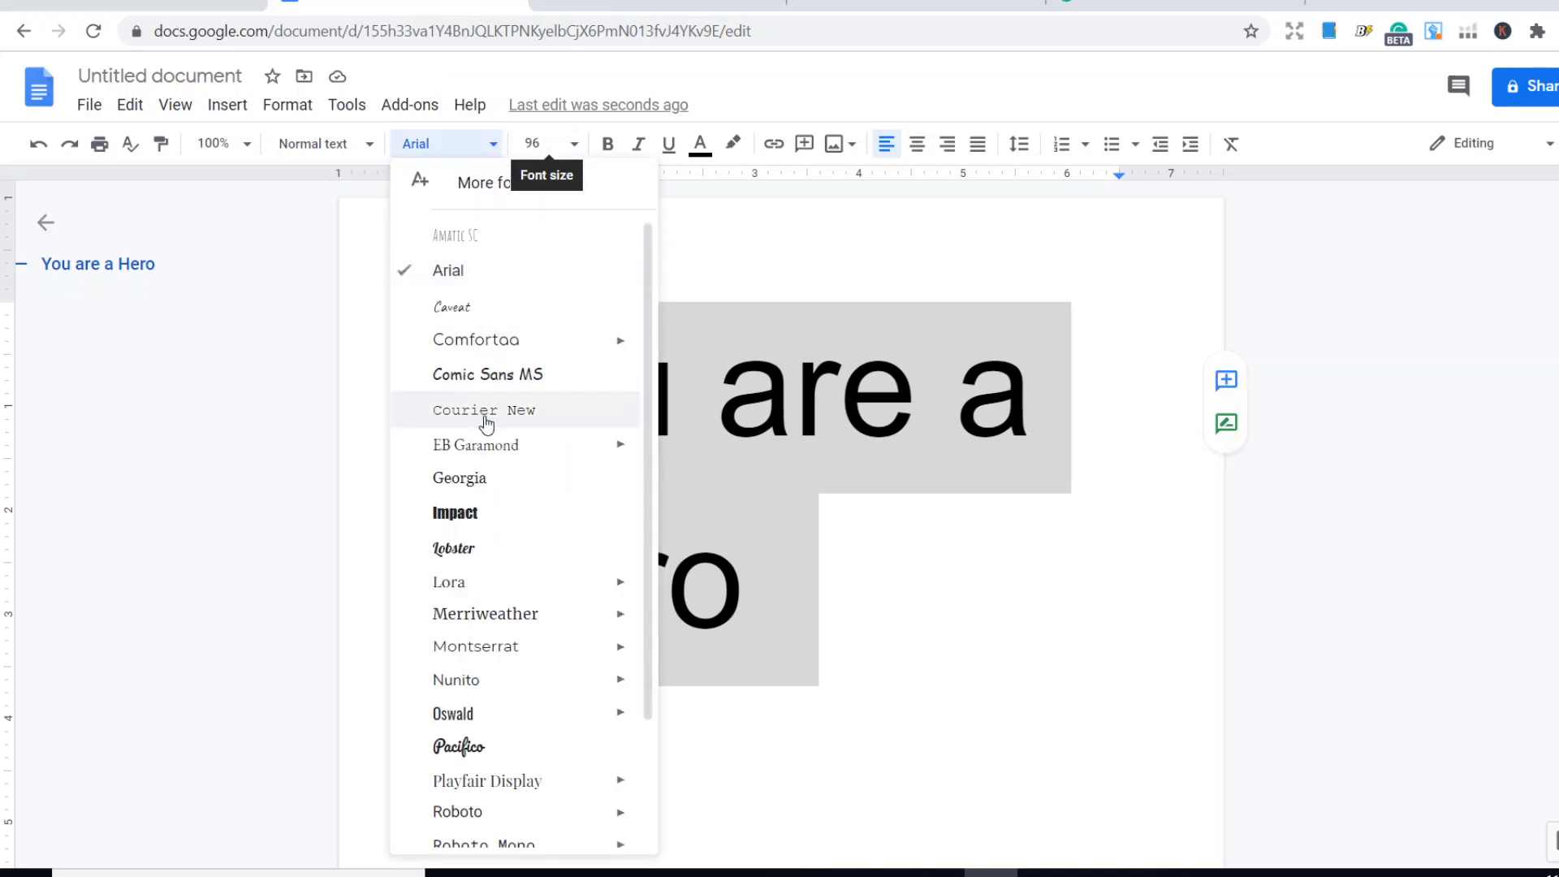
pyautogui.scroll(-2, 499, 444)
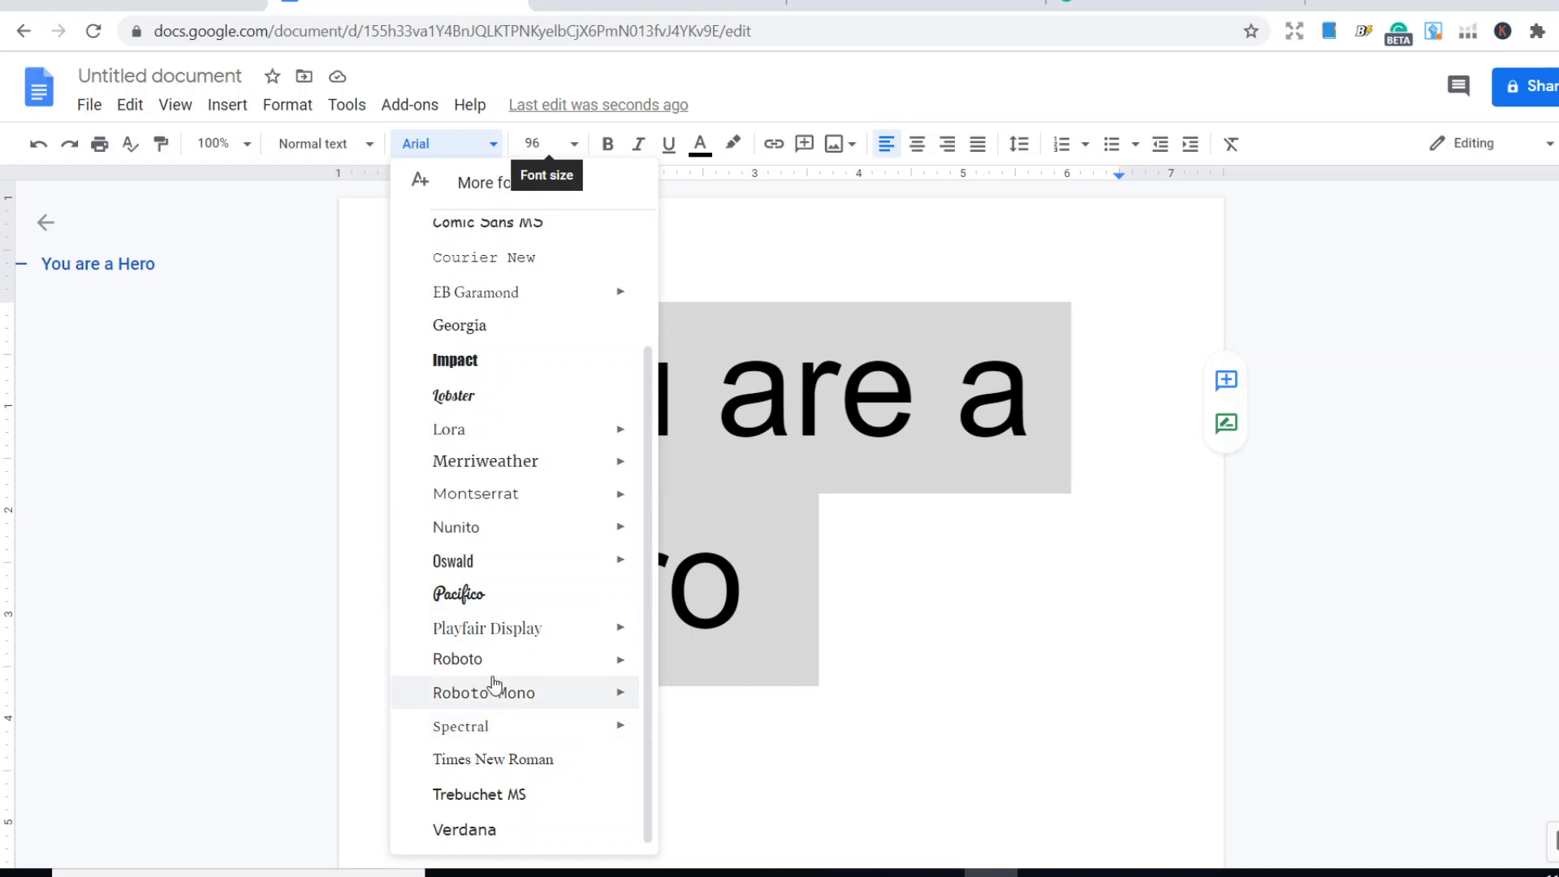
pyautogui.click(473, 600)
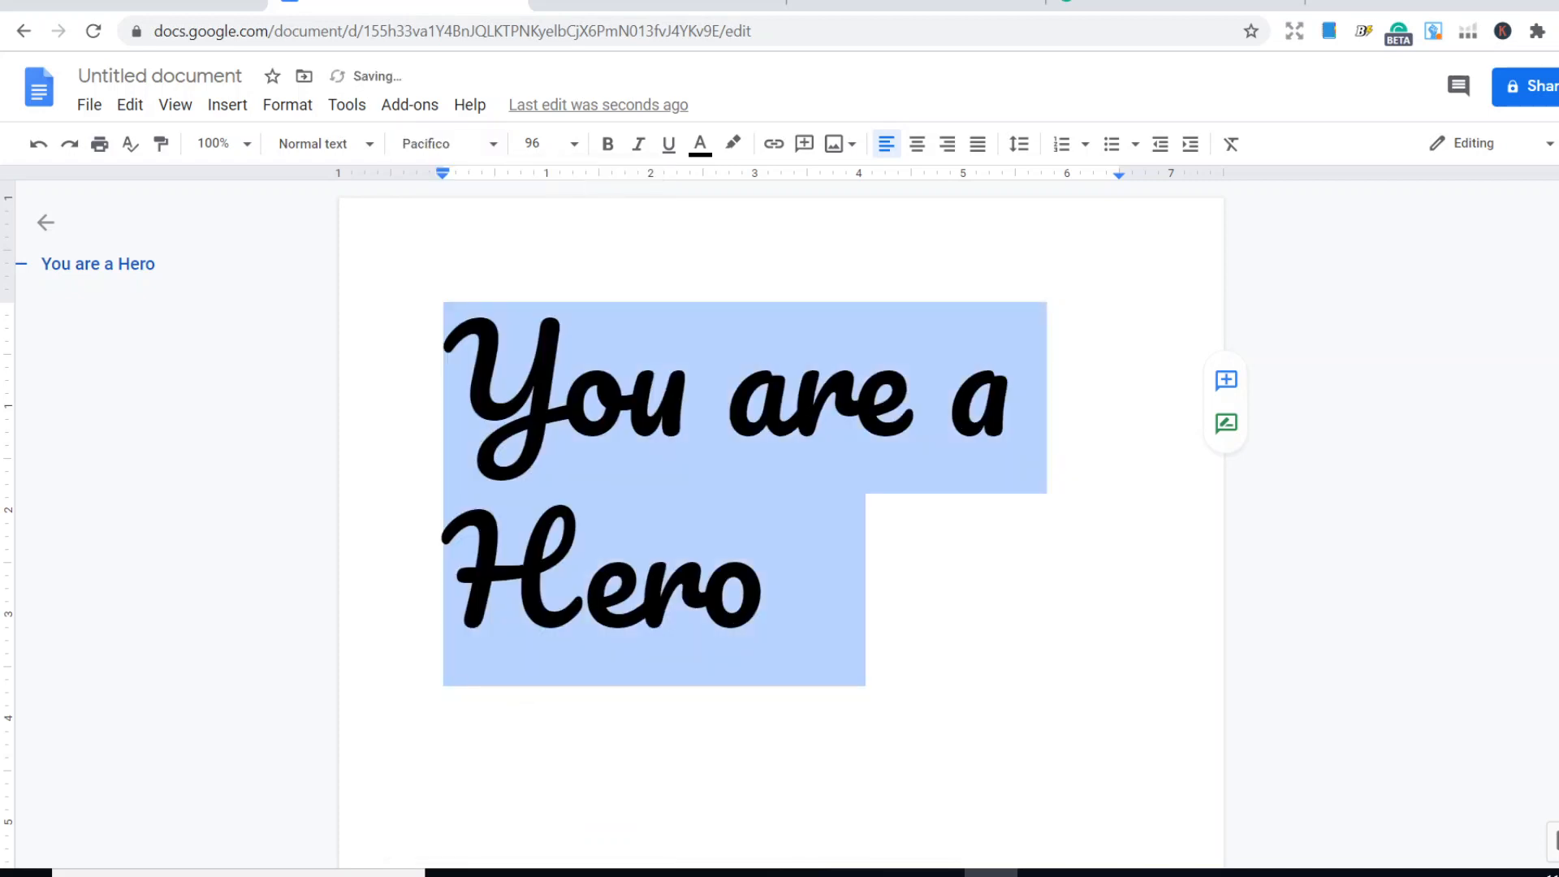
pyautogui.click(675, 547)
pyautogui.click(439, 465)
pyautogui.click(520, 345)
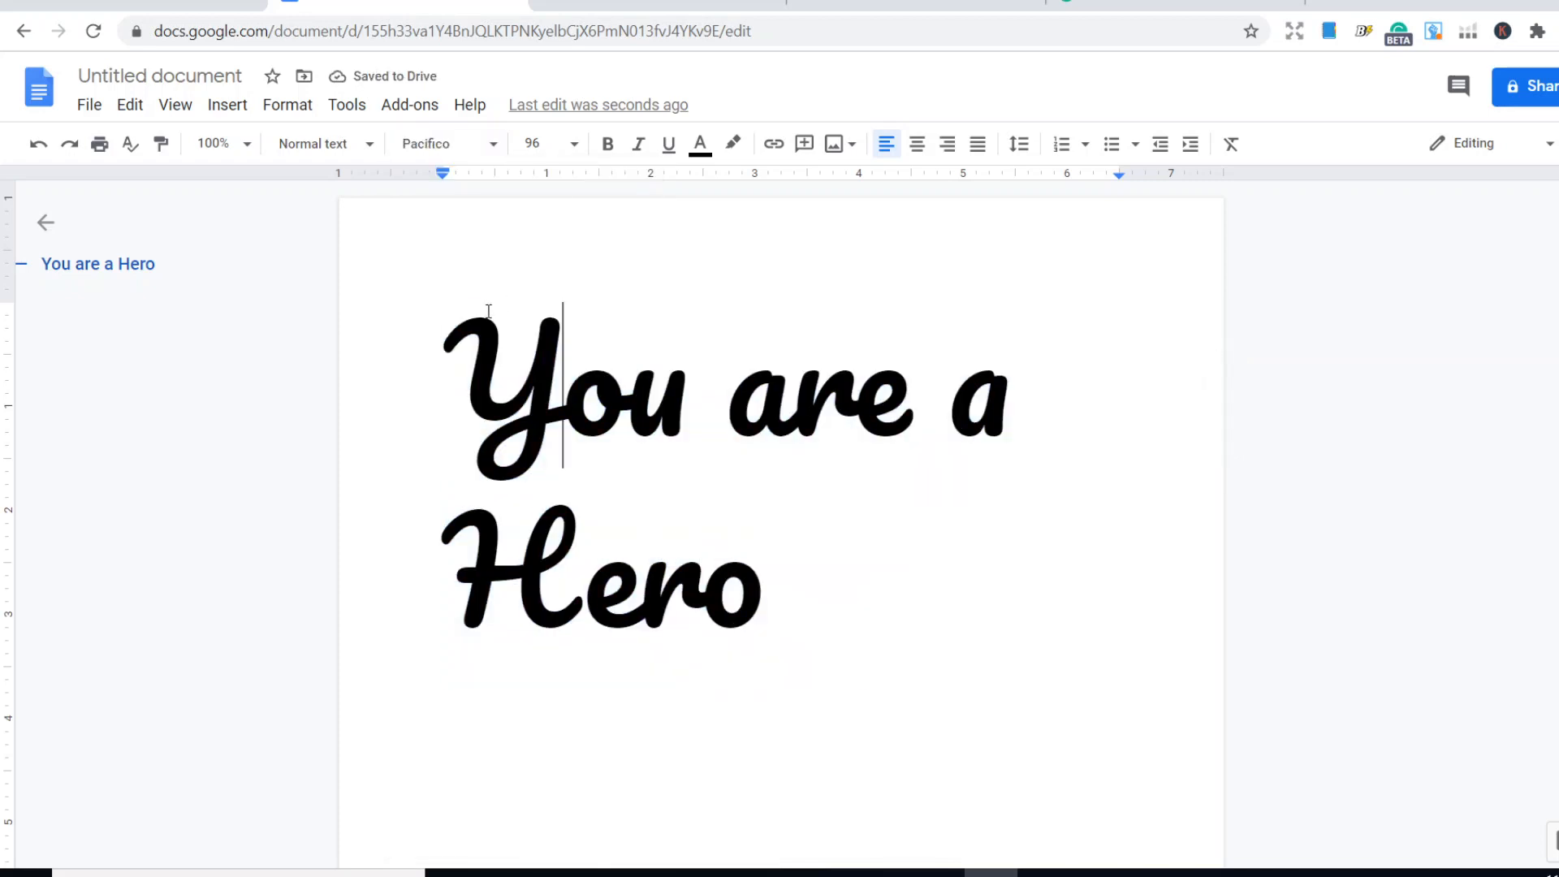
# - Highlight the word "Hero" in red
pyautogui.moveTo(771, 605); pyautogui.dragTo(365, 570)
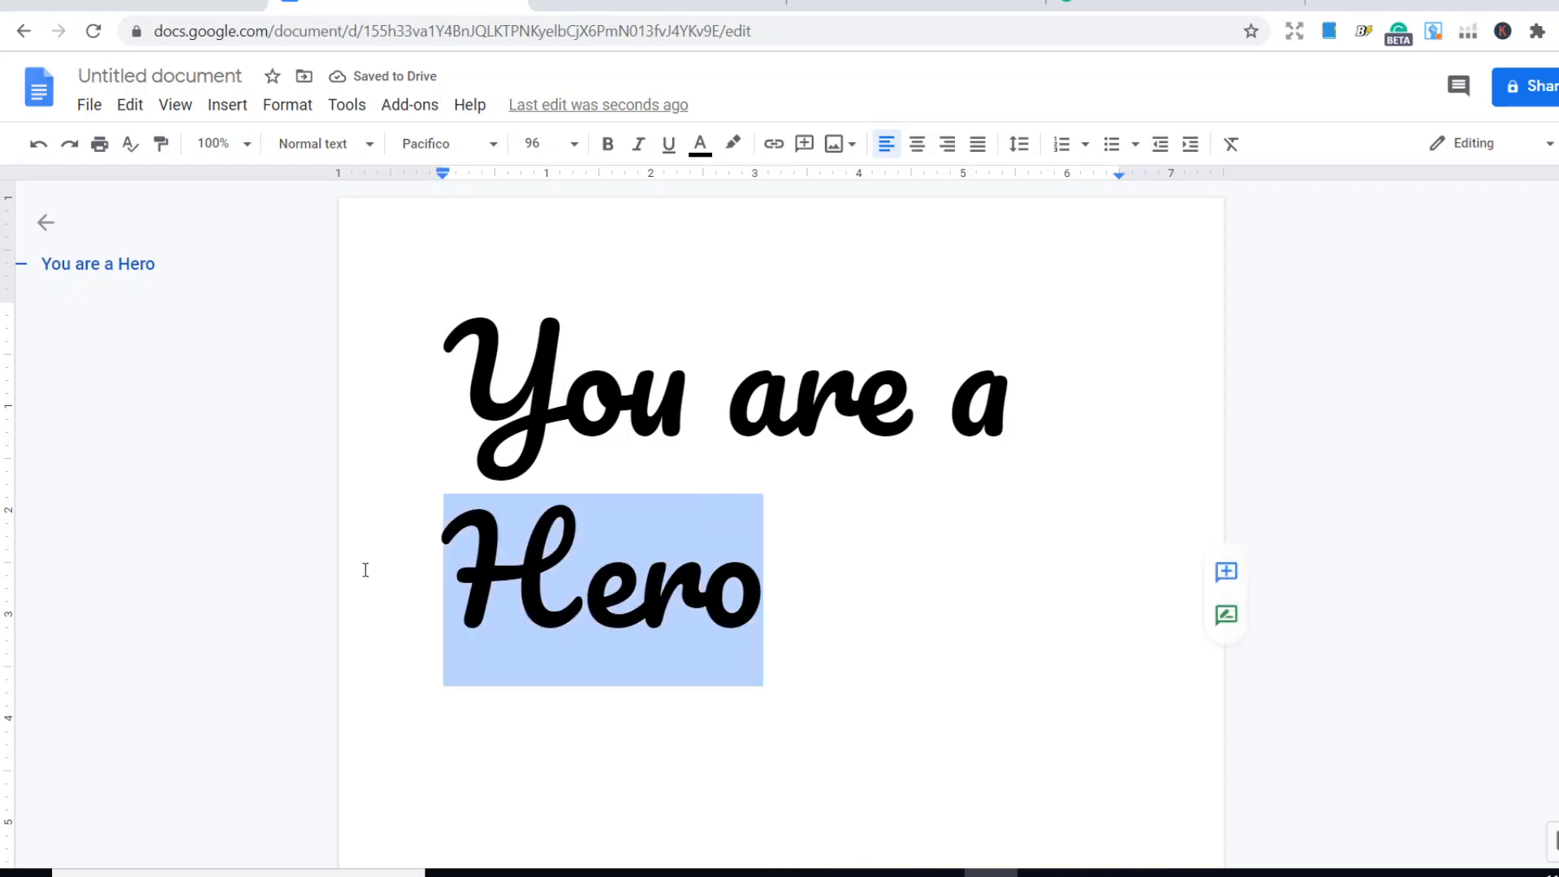
pyautogui.click(671, 465)
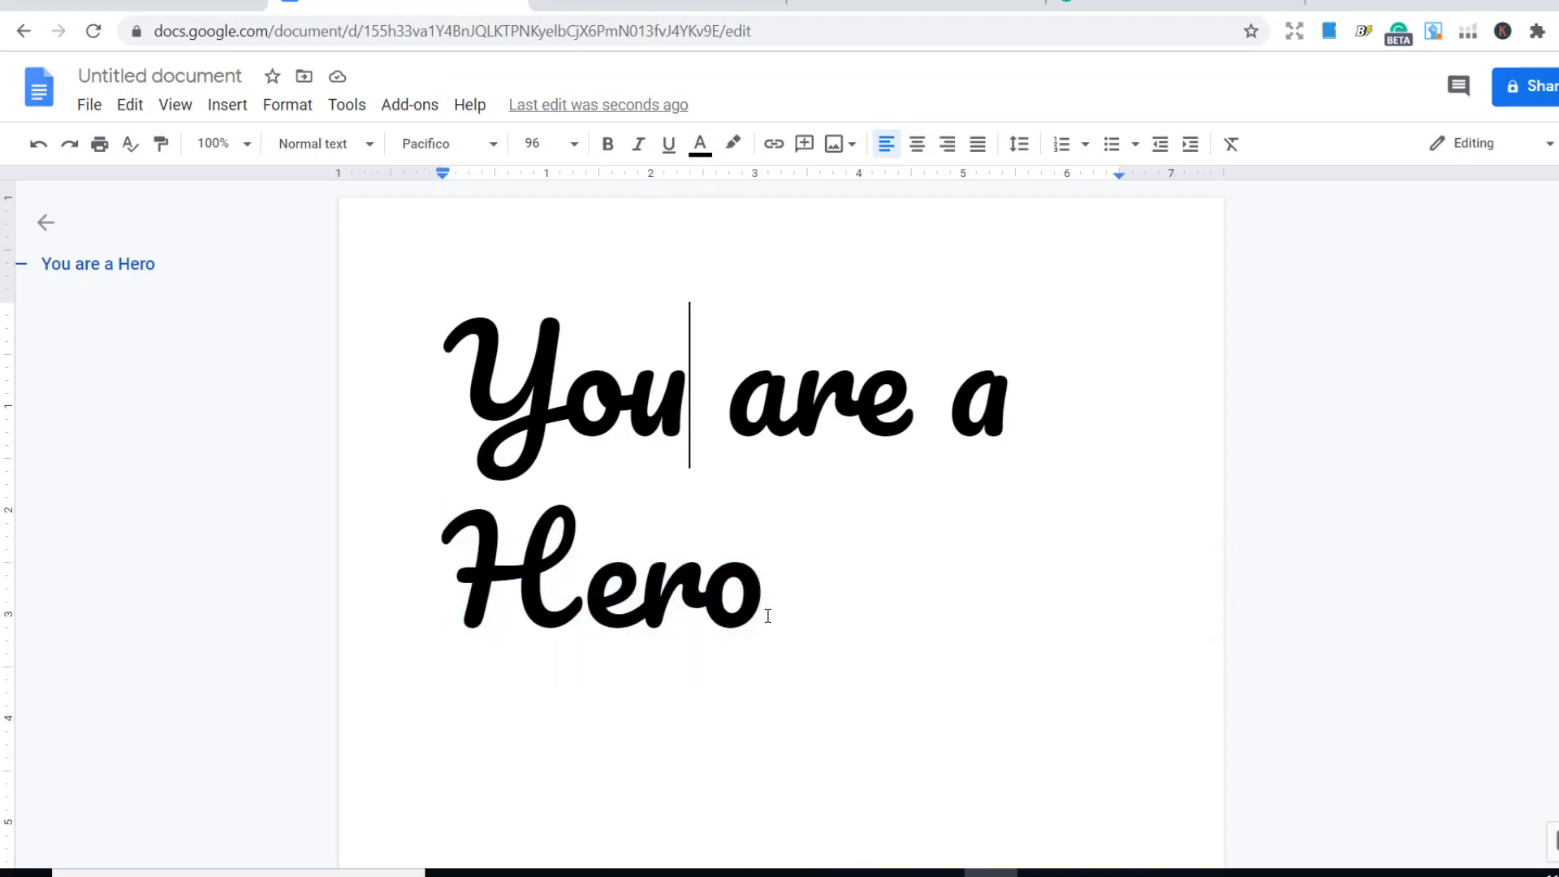
pyautogui.moveTo(767, 613); pyautogui.dragTo(464, 585)
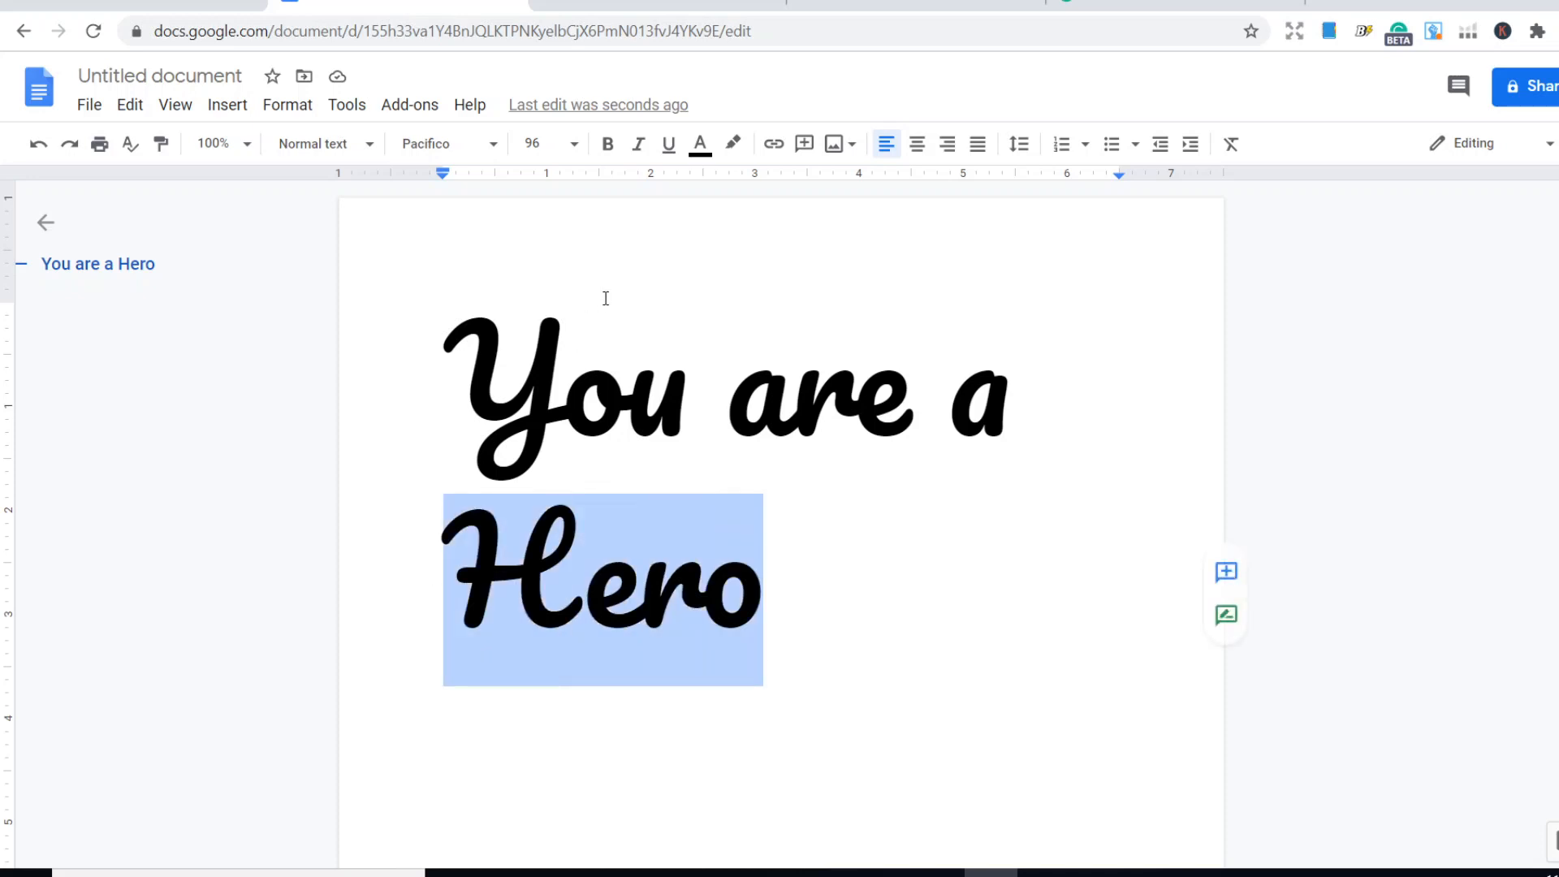
pyautogui.click(735, 144)
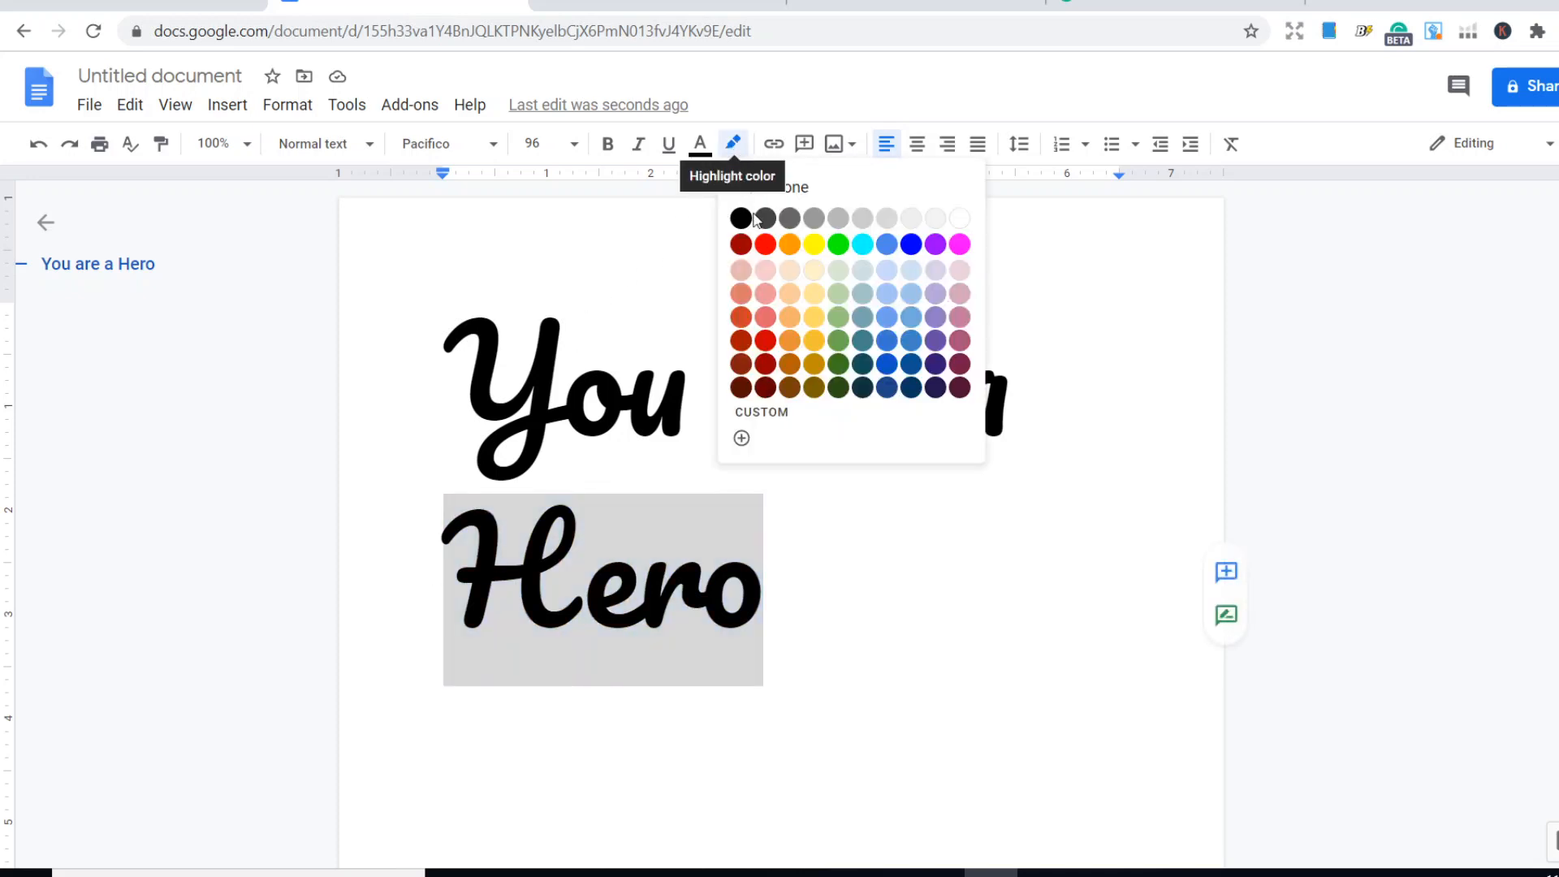
pyautogui.click(766, 242)
pyautogui.click(700, 394)
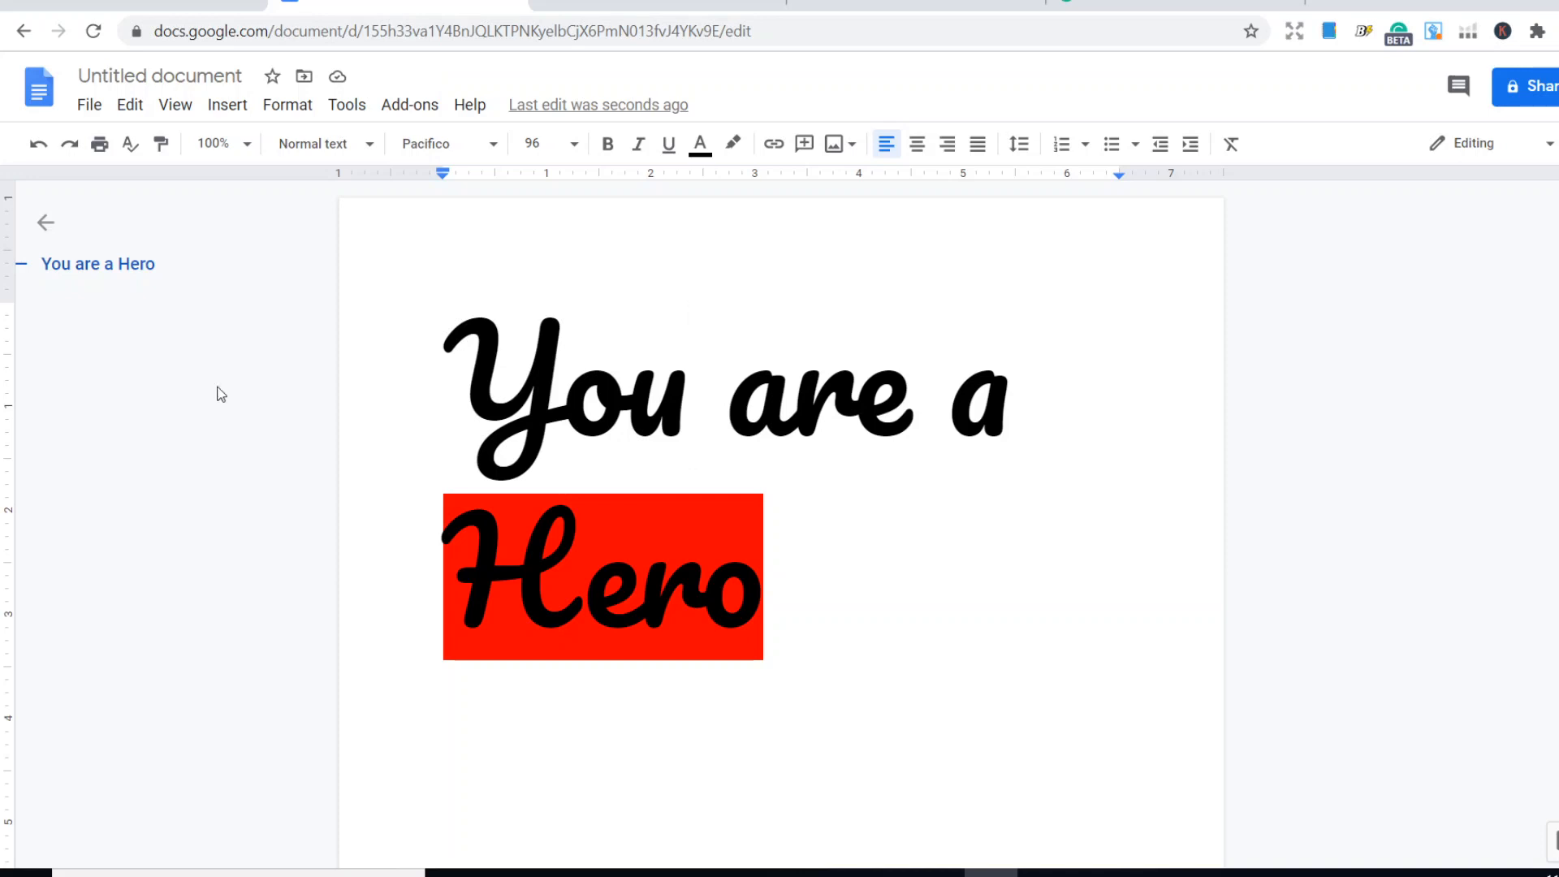
# - Download the document in the PDF Document (.pdf) format
pyautogui.click(97, 110)
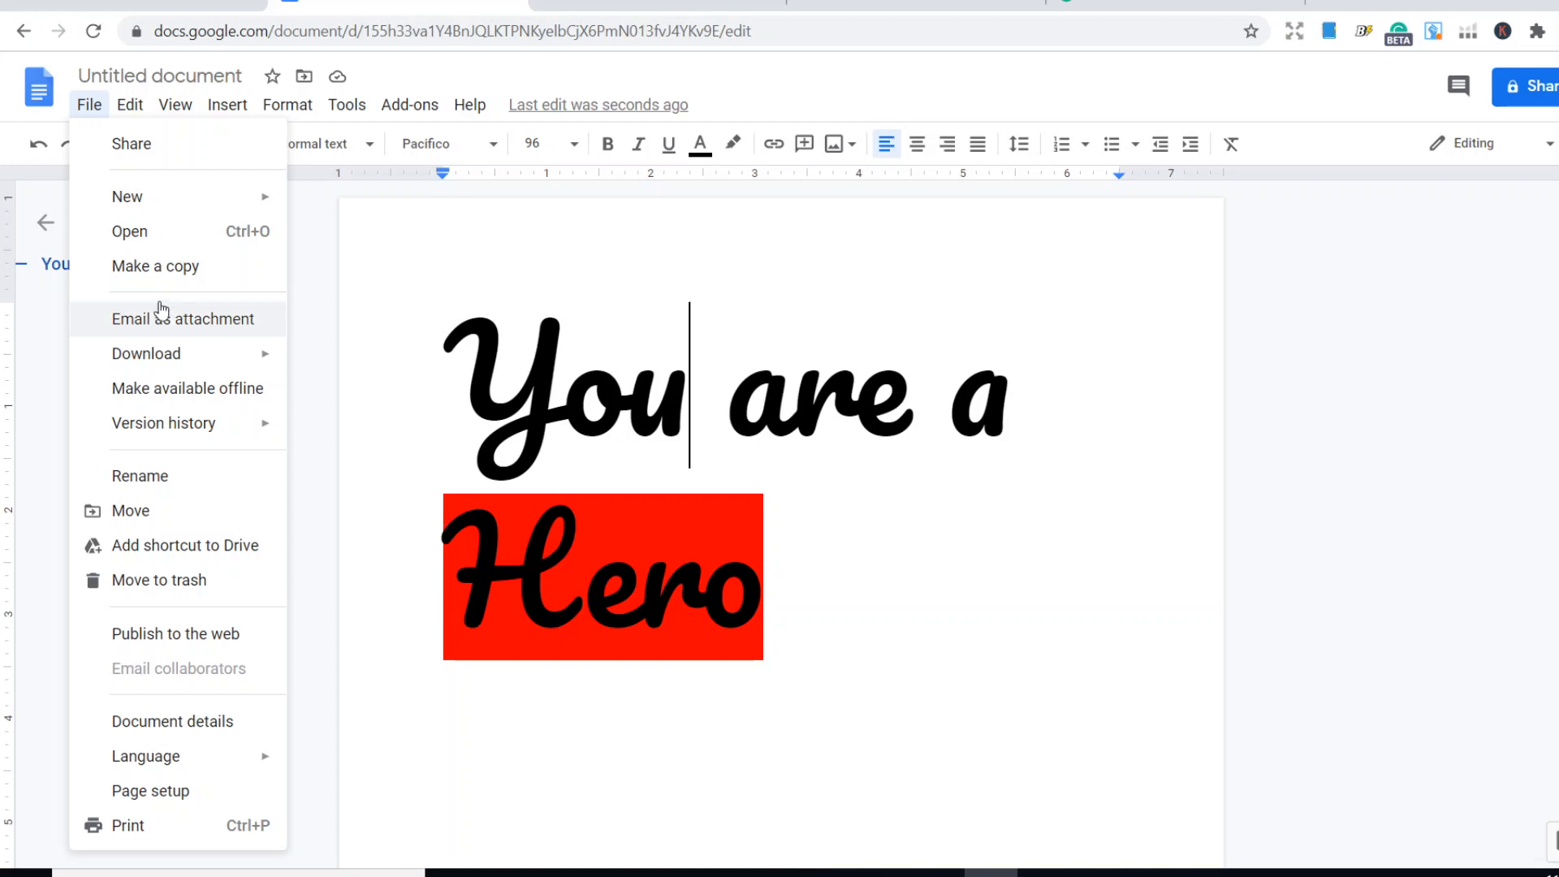
pyautogui.moveTo(164, 364)
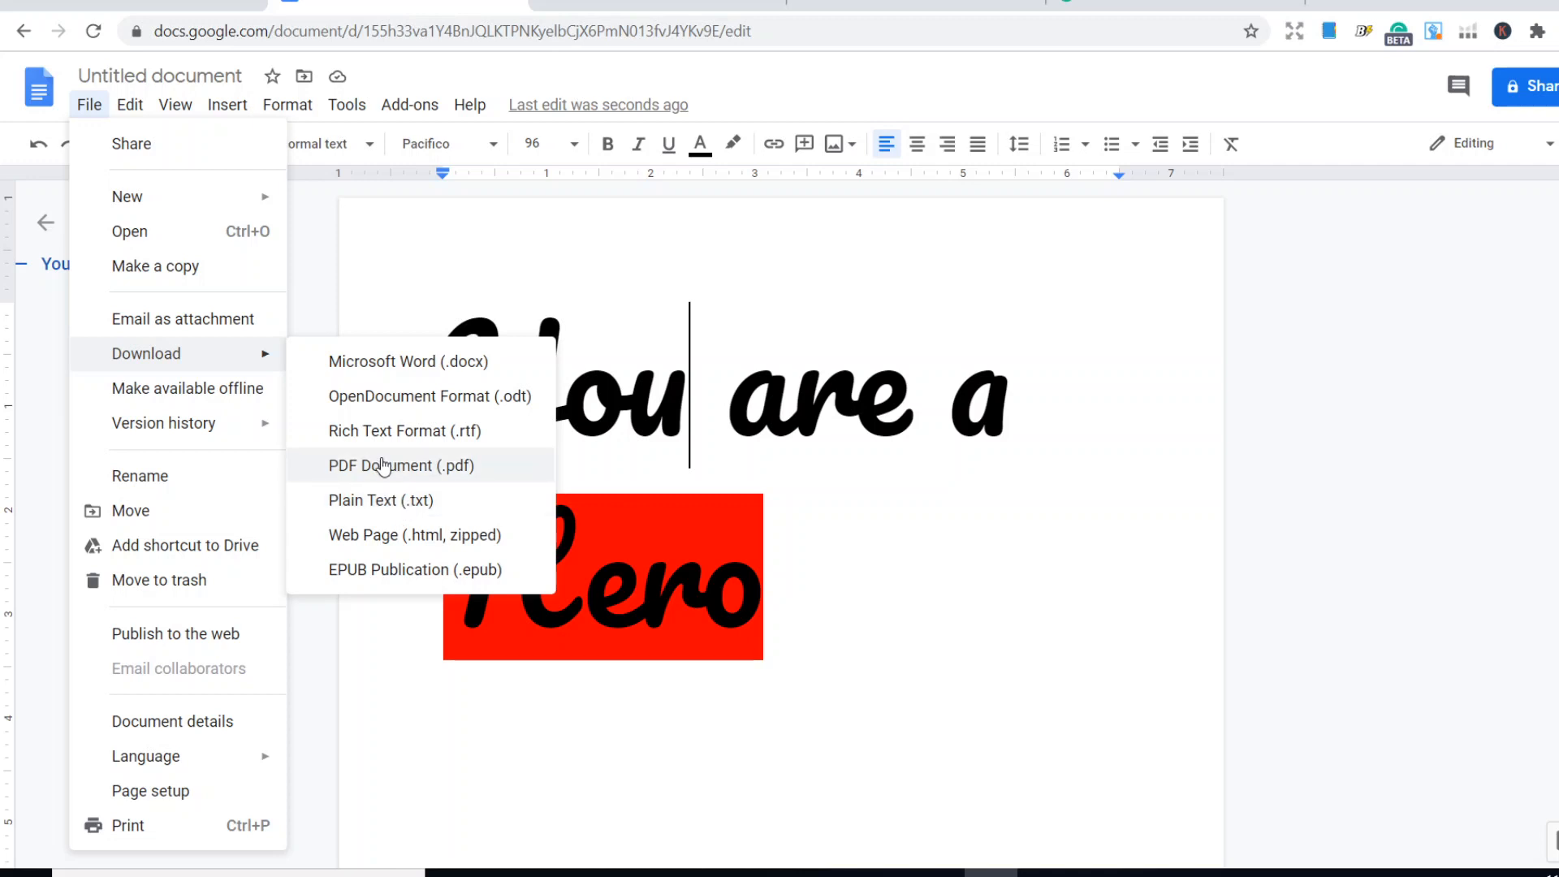
pyautogui.click(383, 466)
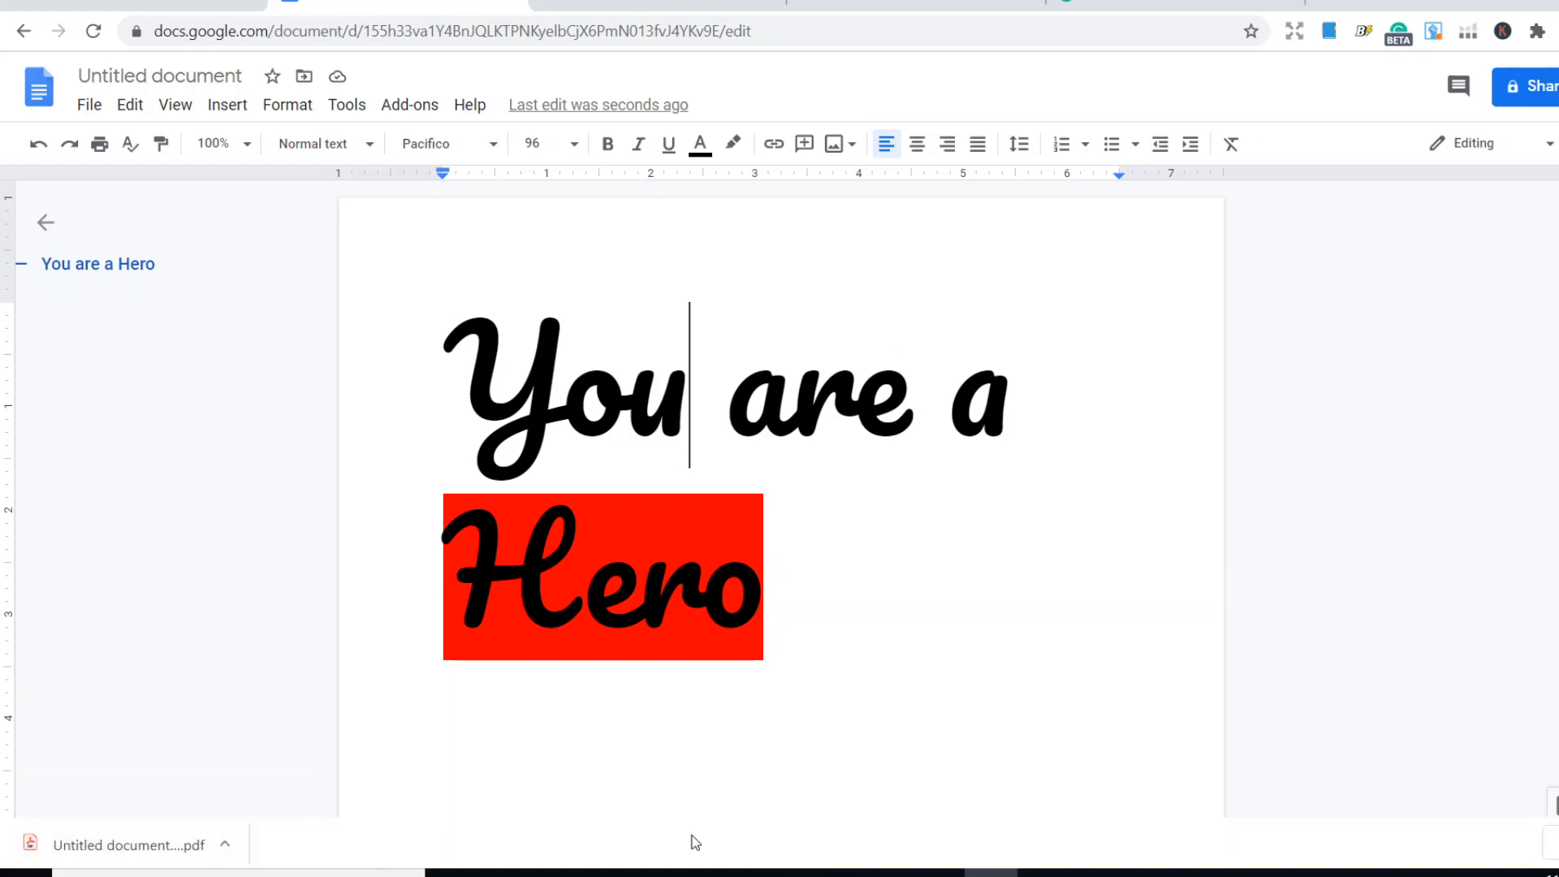
# - Minimize the browser, switch to File Explorer and open the Downloads folder
pyautogui.click(1516, 6)
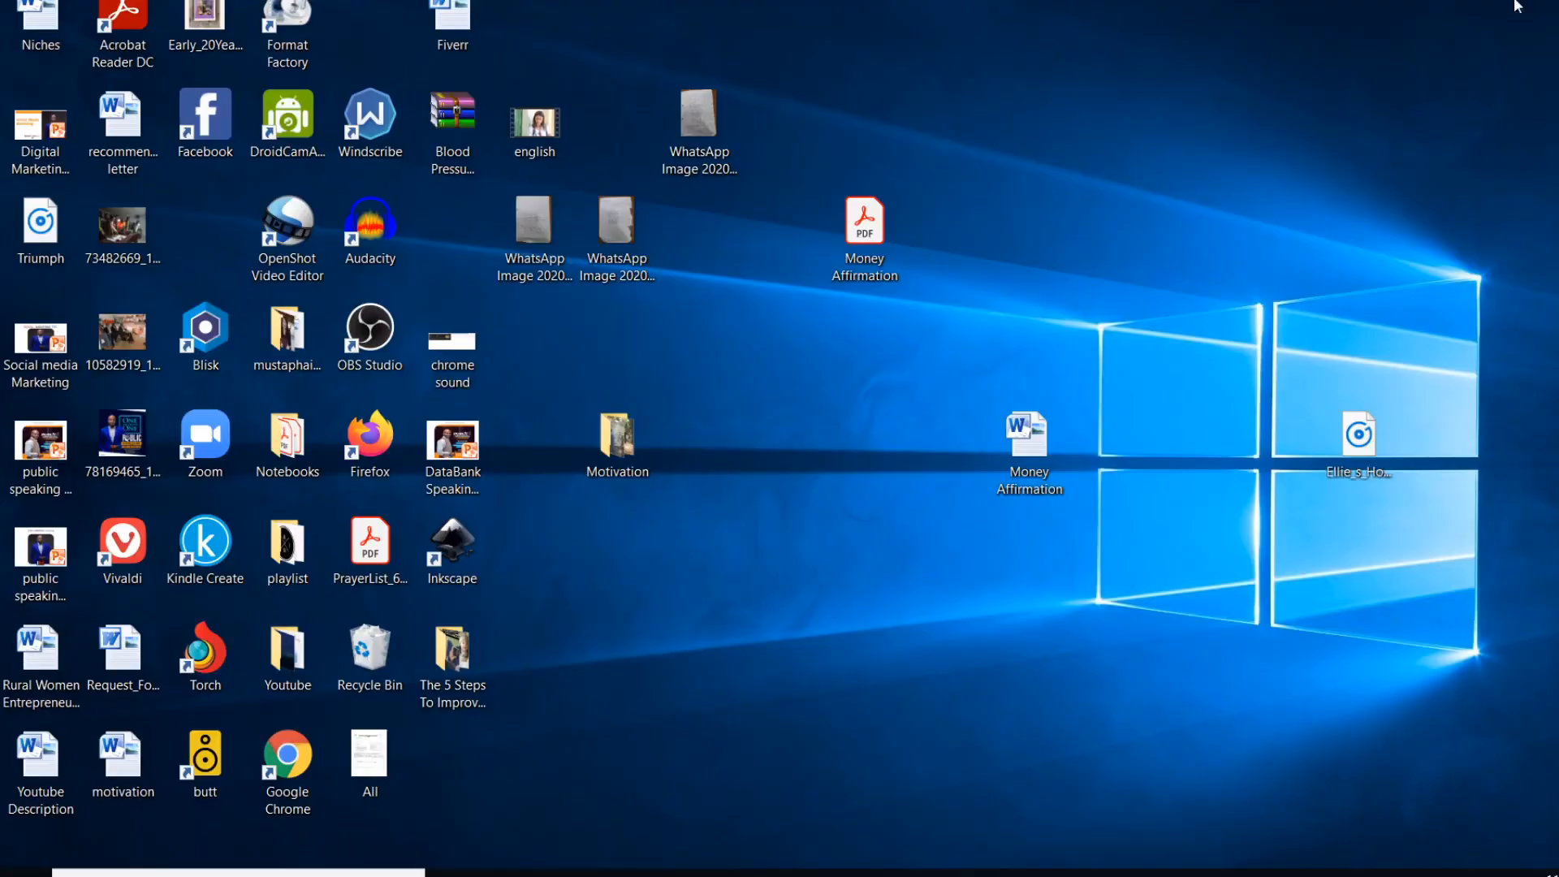
pyautogui.moveTo(560, 872)
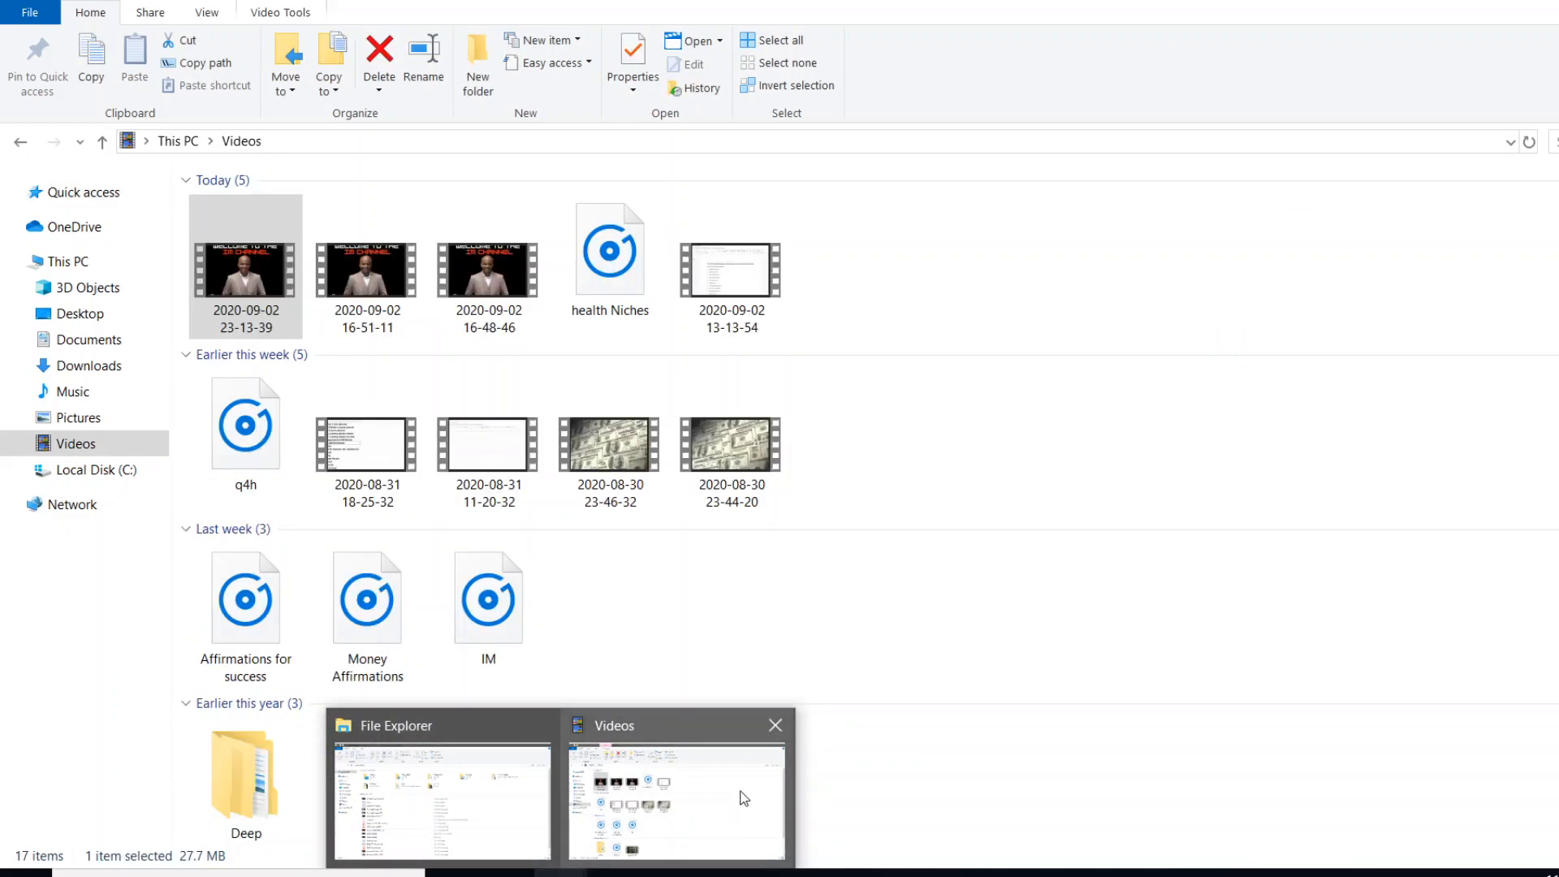
pyautogui.click(715, 796)
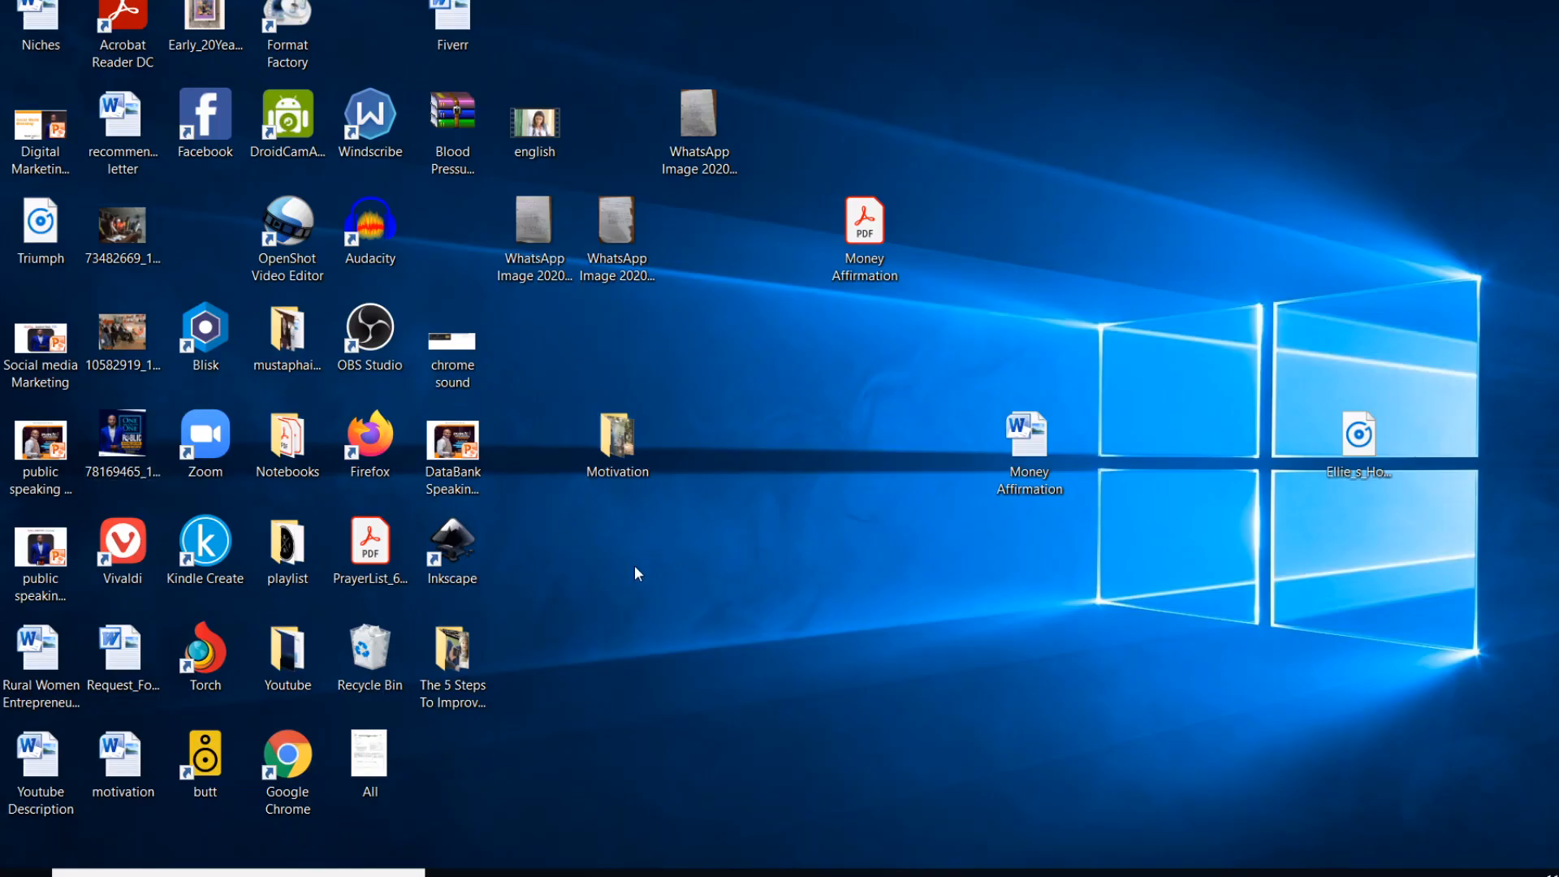
pyautogui.hotkey('alt', 'Tab')
pyautogui.hotkey('alt', 'Tab')
pyautogui.hotkey('alt', 'Tab')
pyautogui.hotkey('alt', 'Tab')
pyautogui.hotkey('alt', 'Tab')
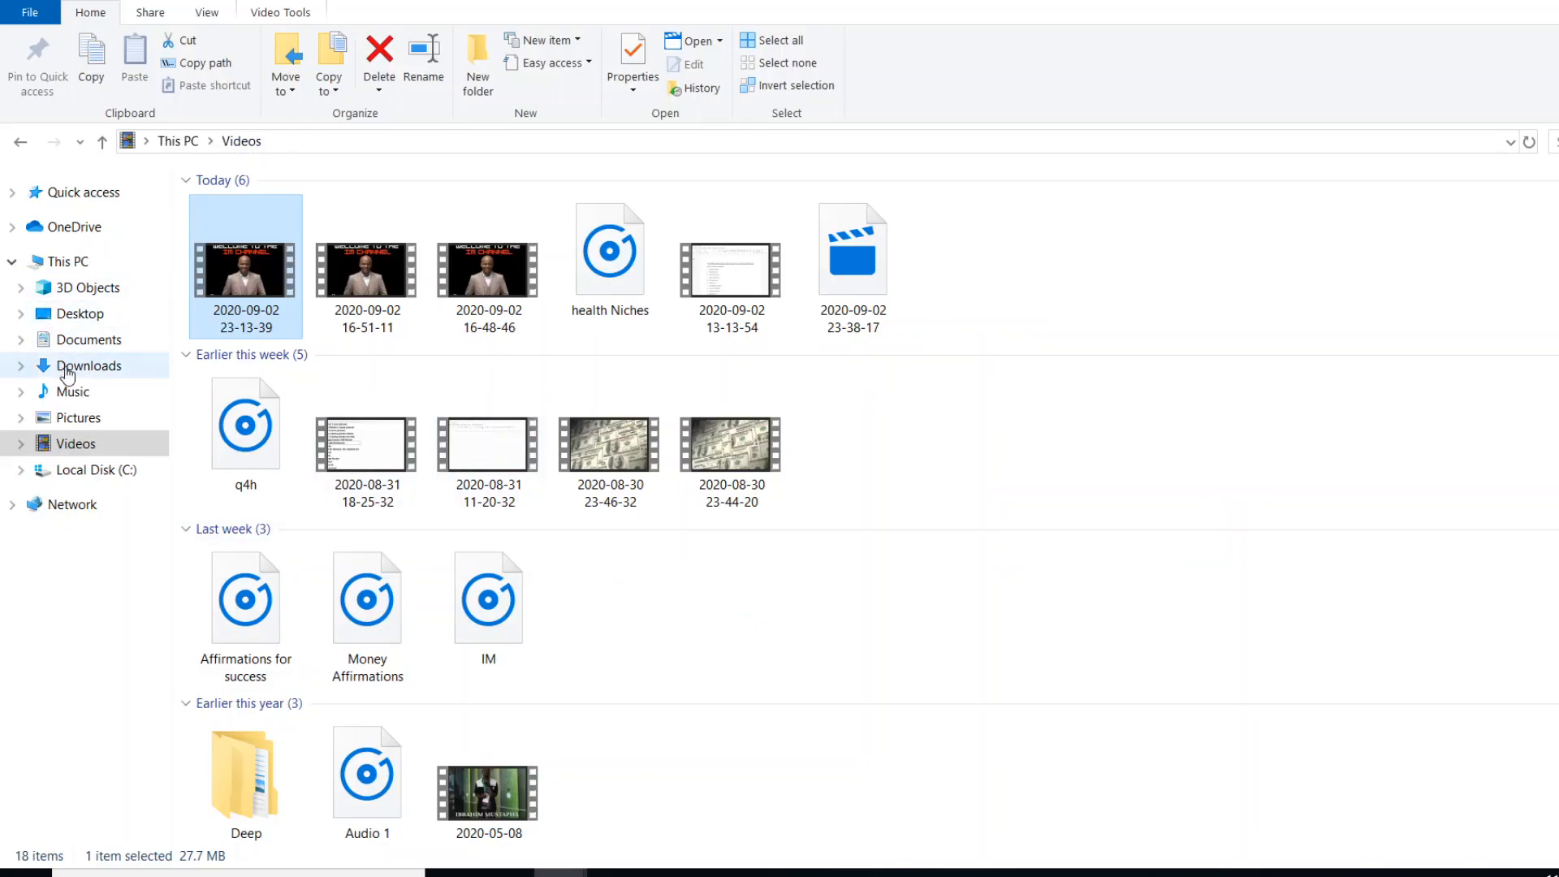
pyautogui.click(95, 363)
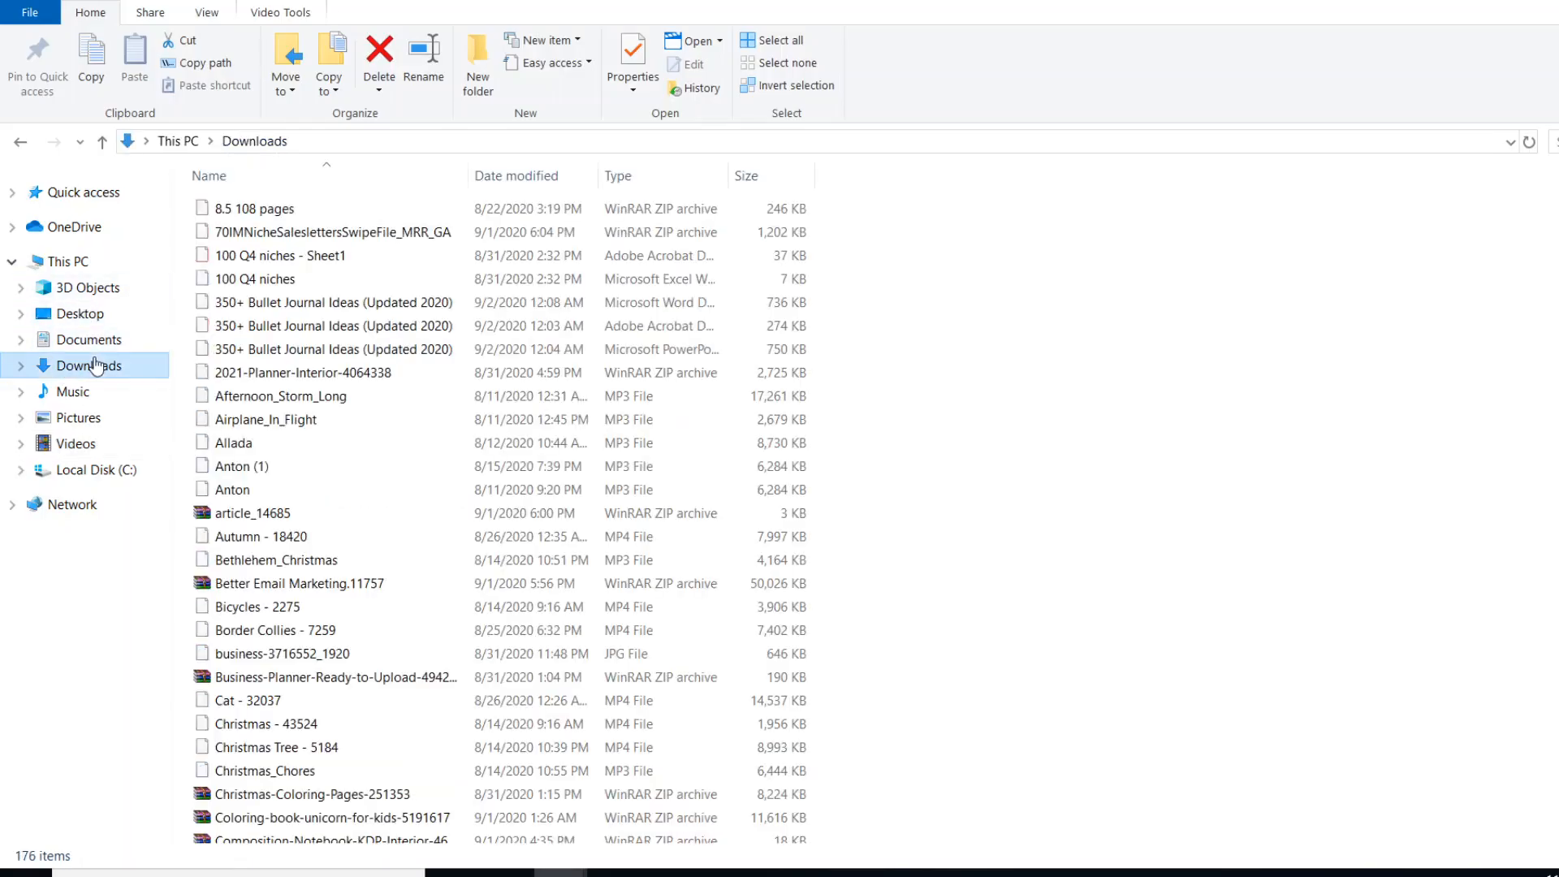
# - Sort the files in the Downloads folder by date modified
pyautogui.rightClick(1027, 323)
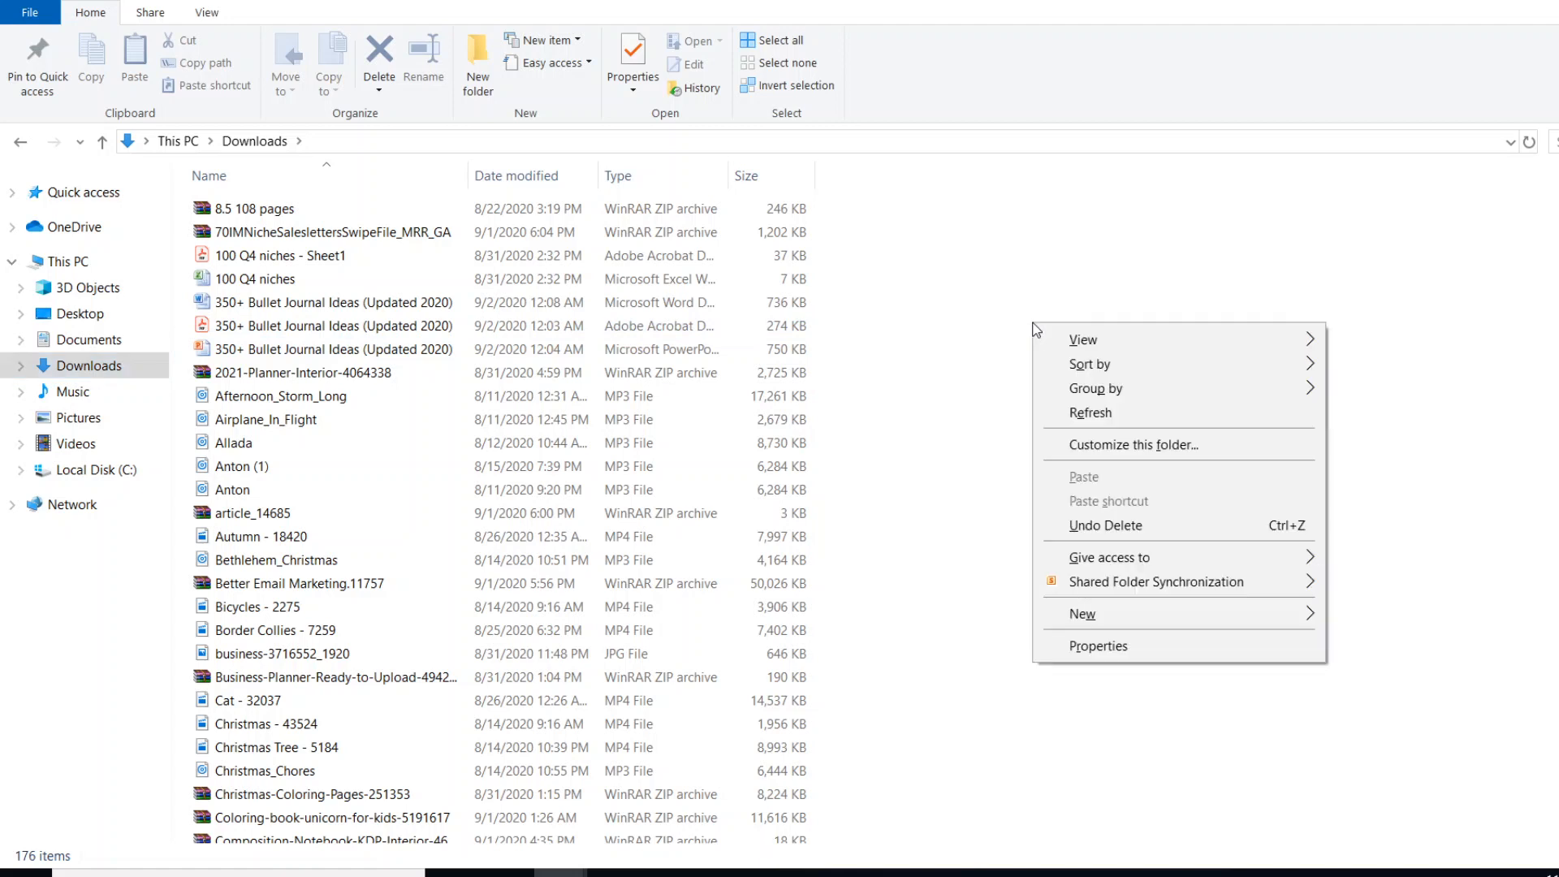
pyautogui.moveTo(1103, 369)
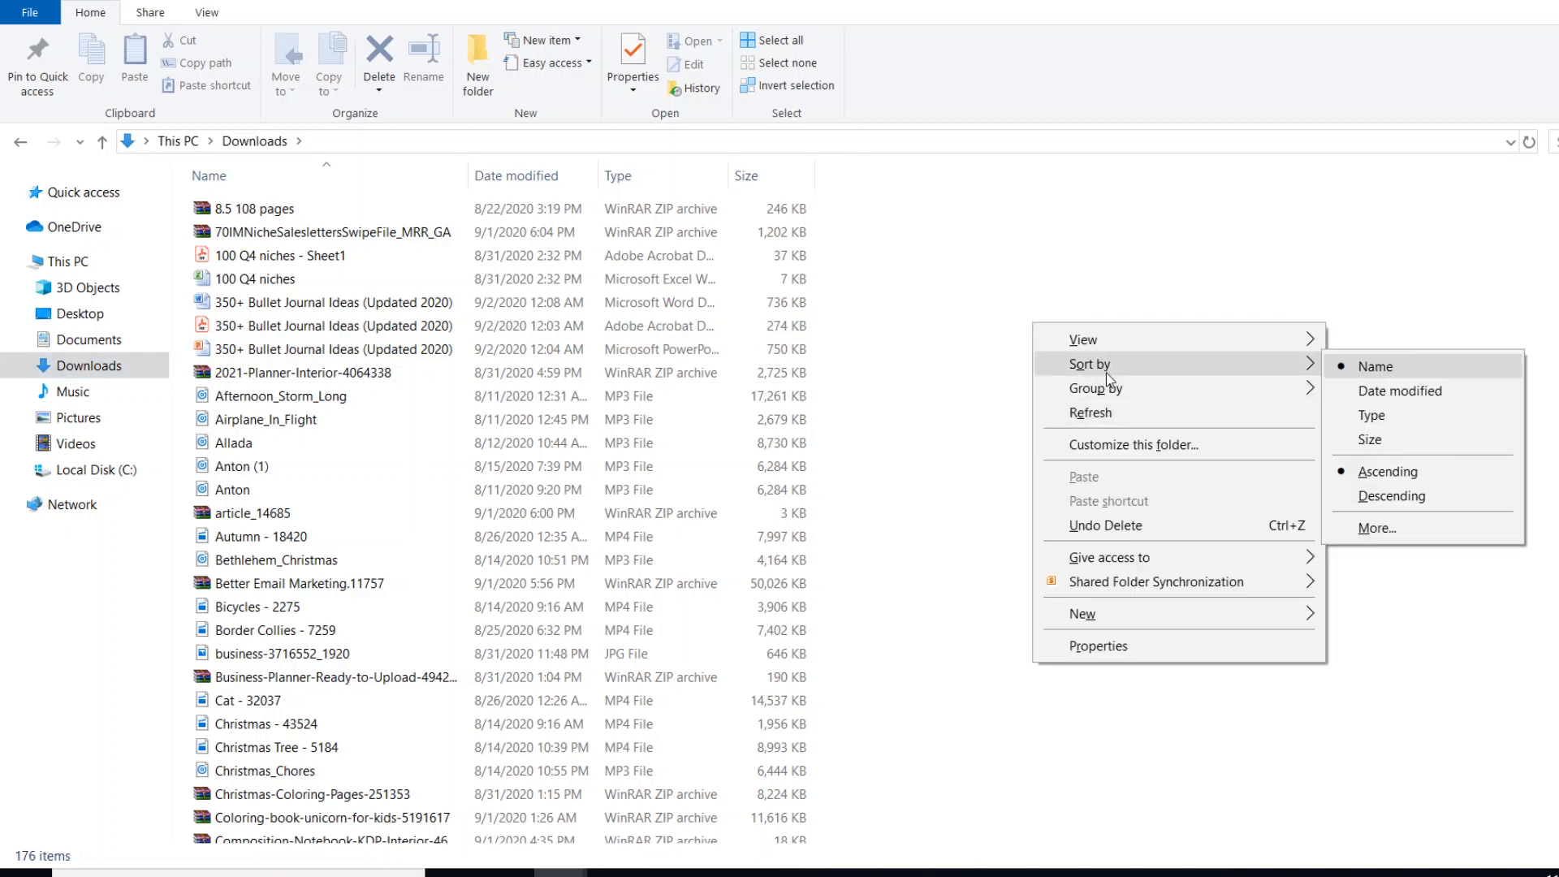
pyautogui.click(1380, 388)
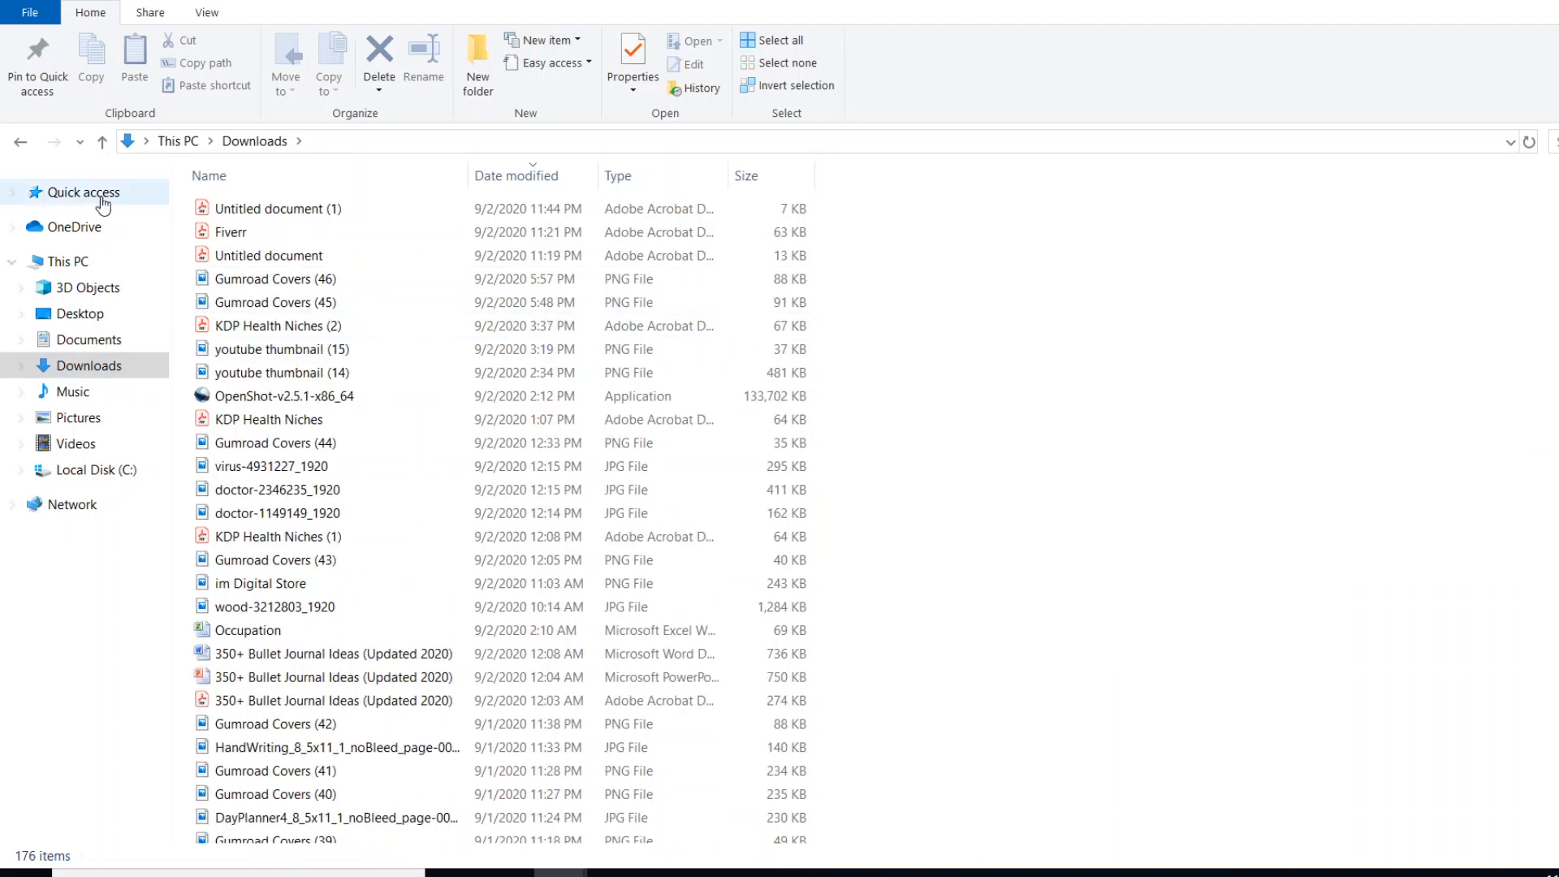
# - Open the PDF file "Untitled document (1)" and look over its page
pyautogui.click(274, 209)
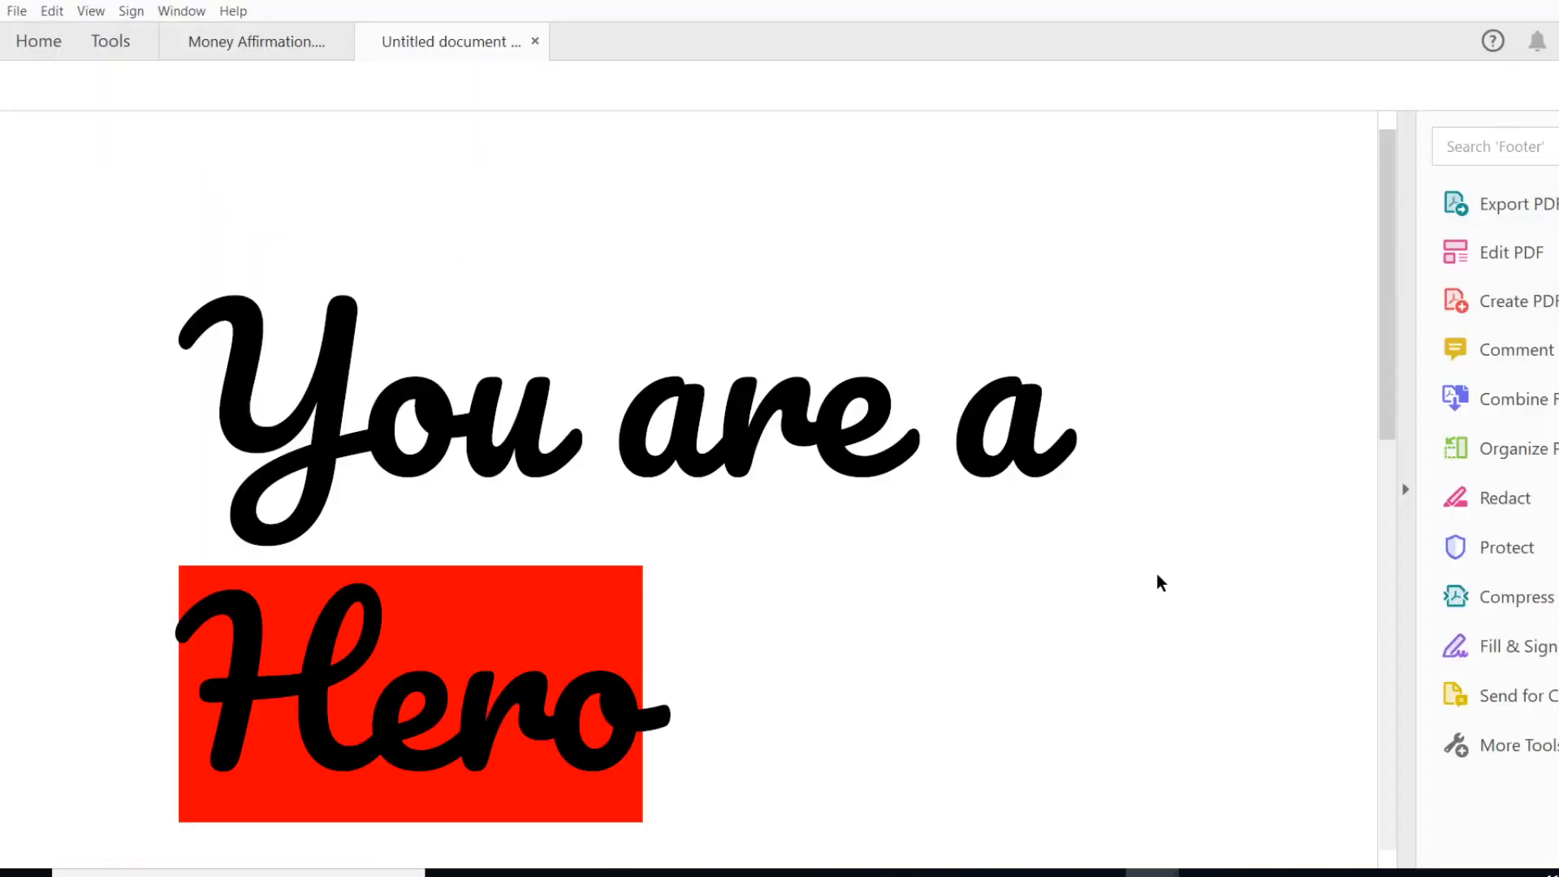
pyautogui.scroll(-3, 1097, 357)
pyautogui.scroll(-2, 1129, 354)
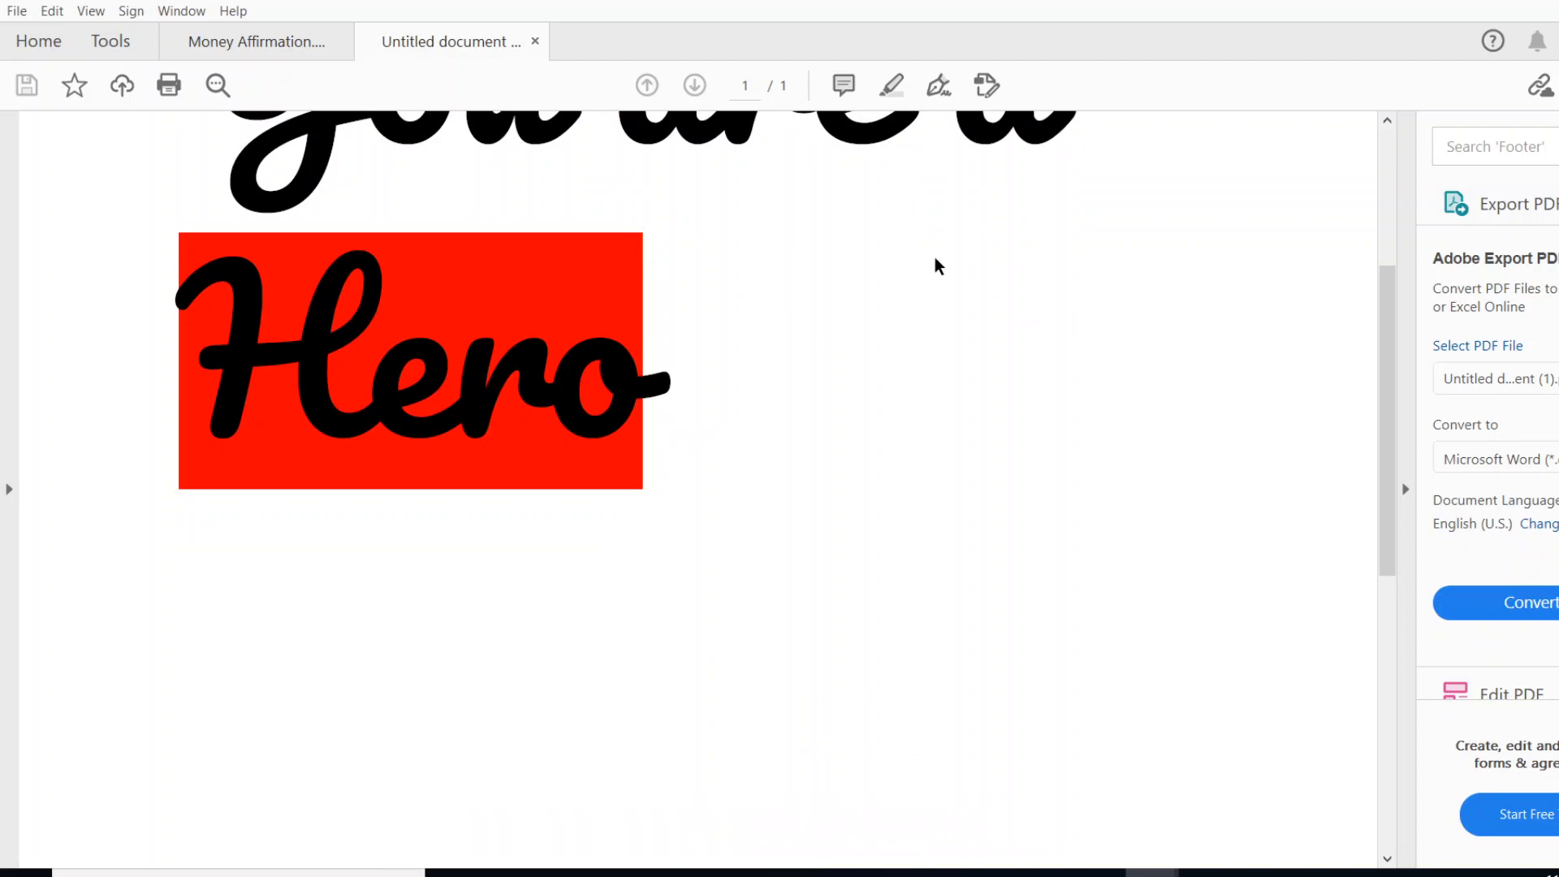
pyautogui.scroll(1, 917, 257)
pyautogui.scroll(1, 917, 257)
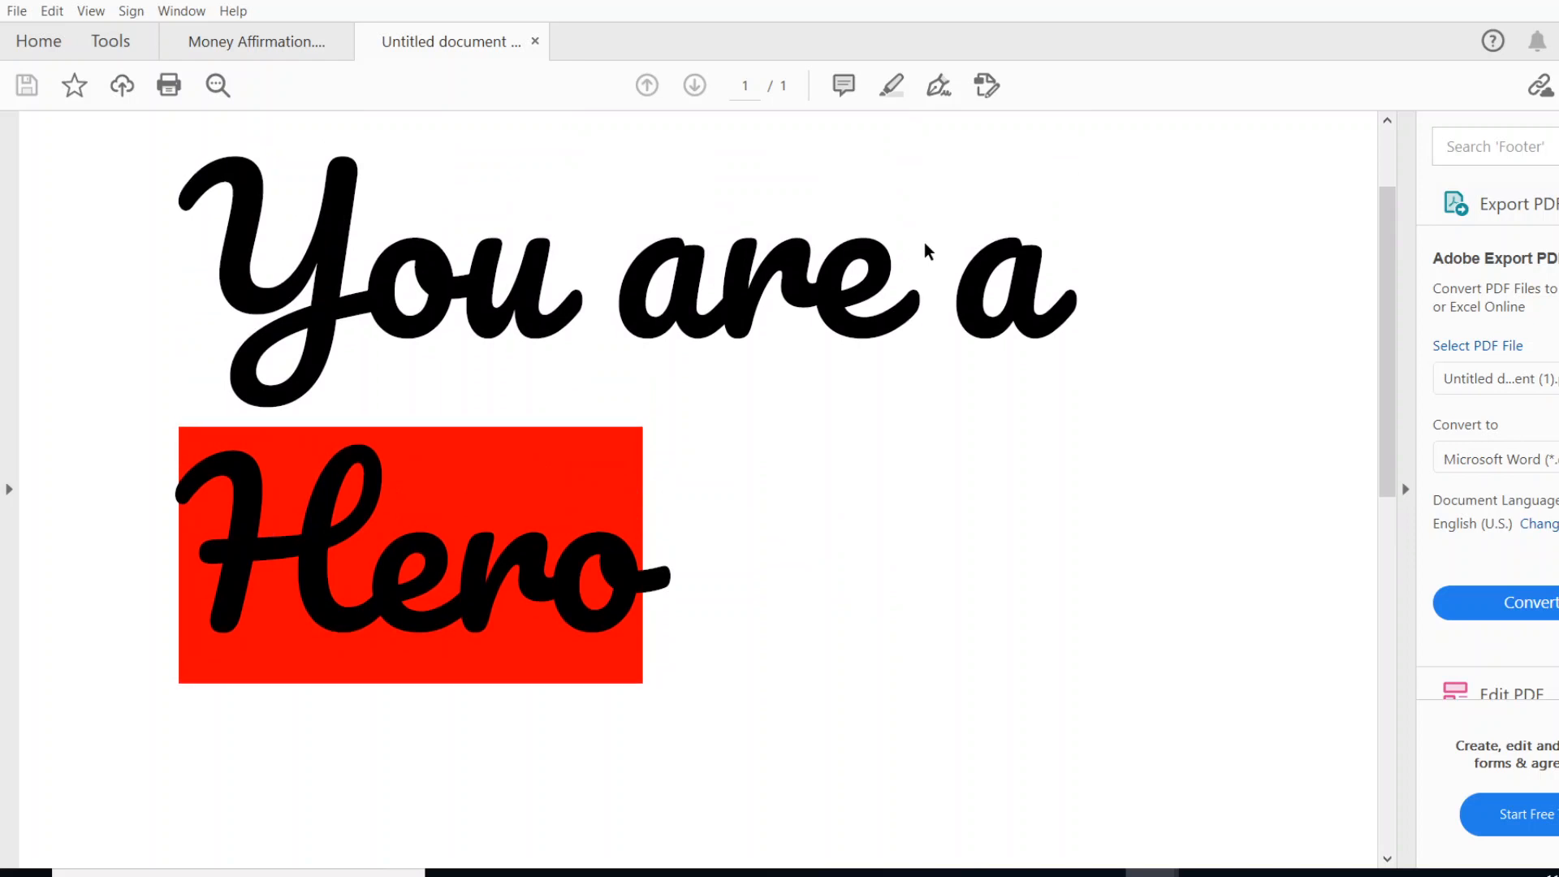
pyautogui.scroll(1, 928, 251)
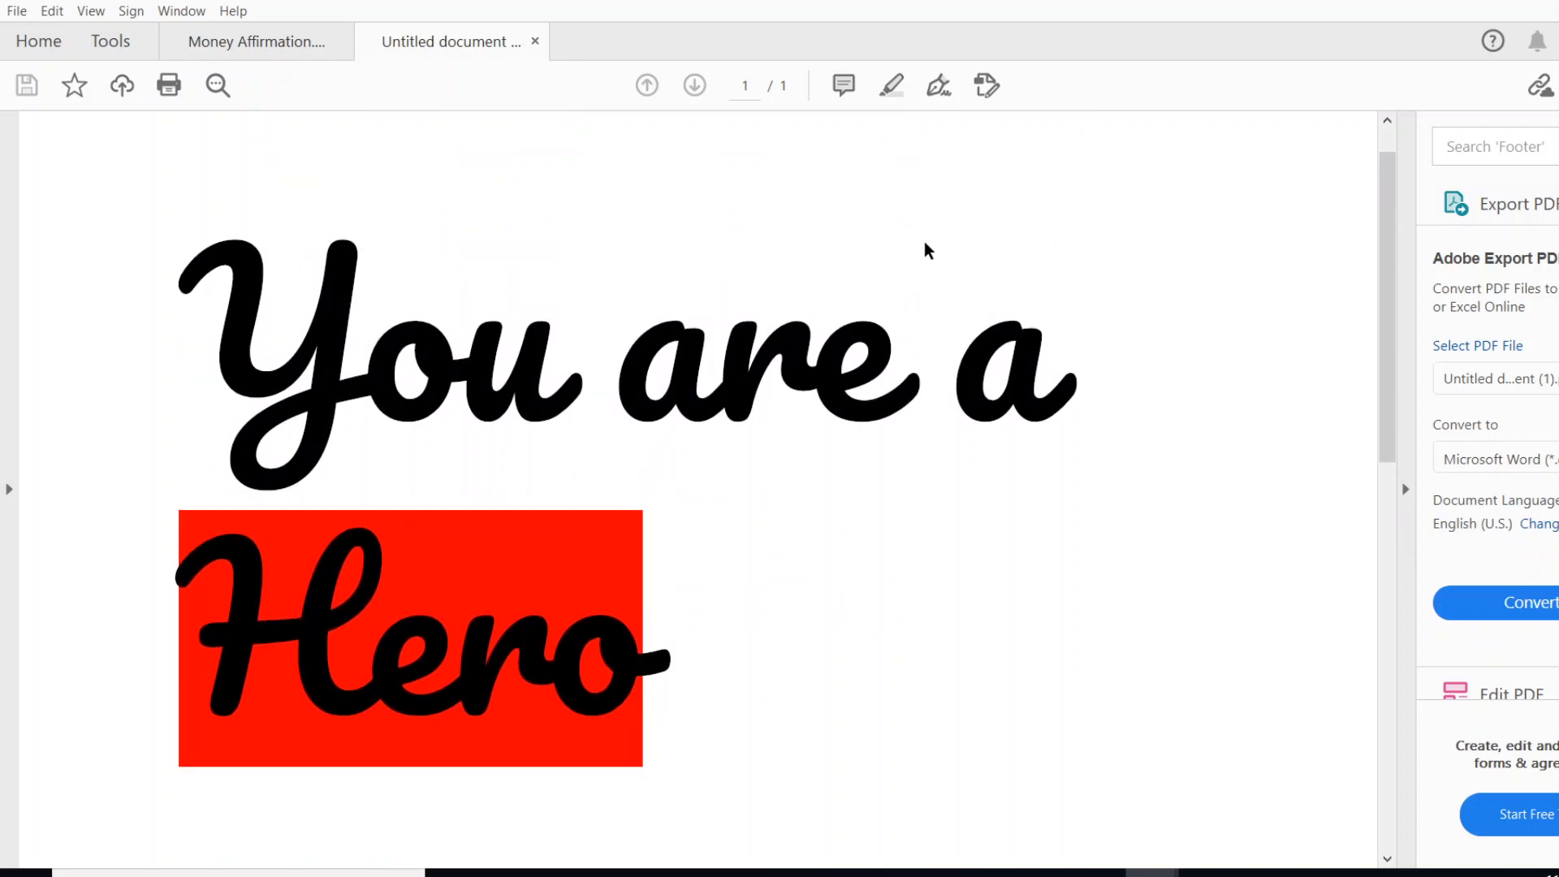
pyautogui.scroll(1, 923, 248)
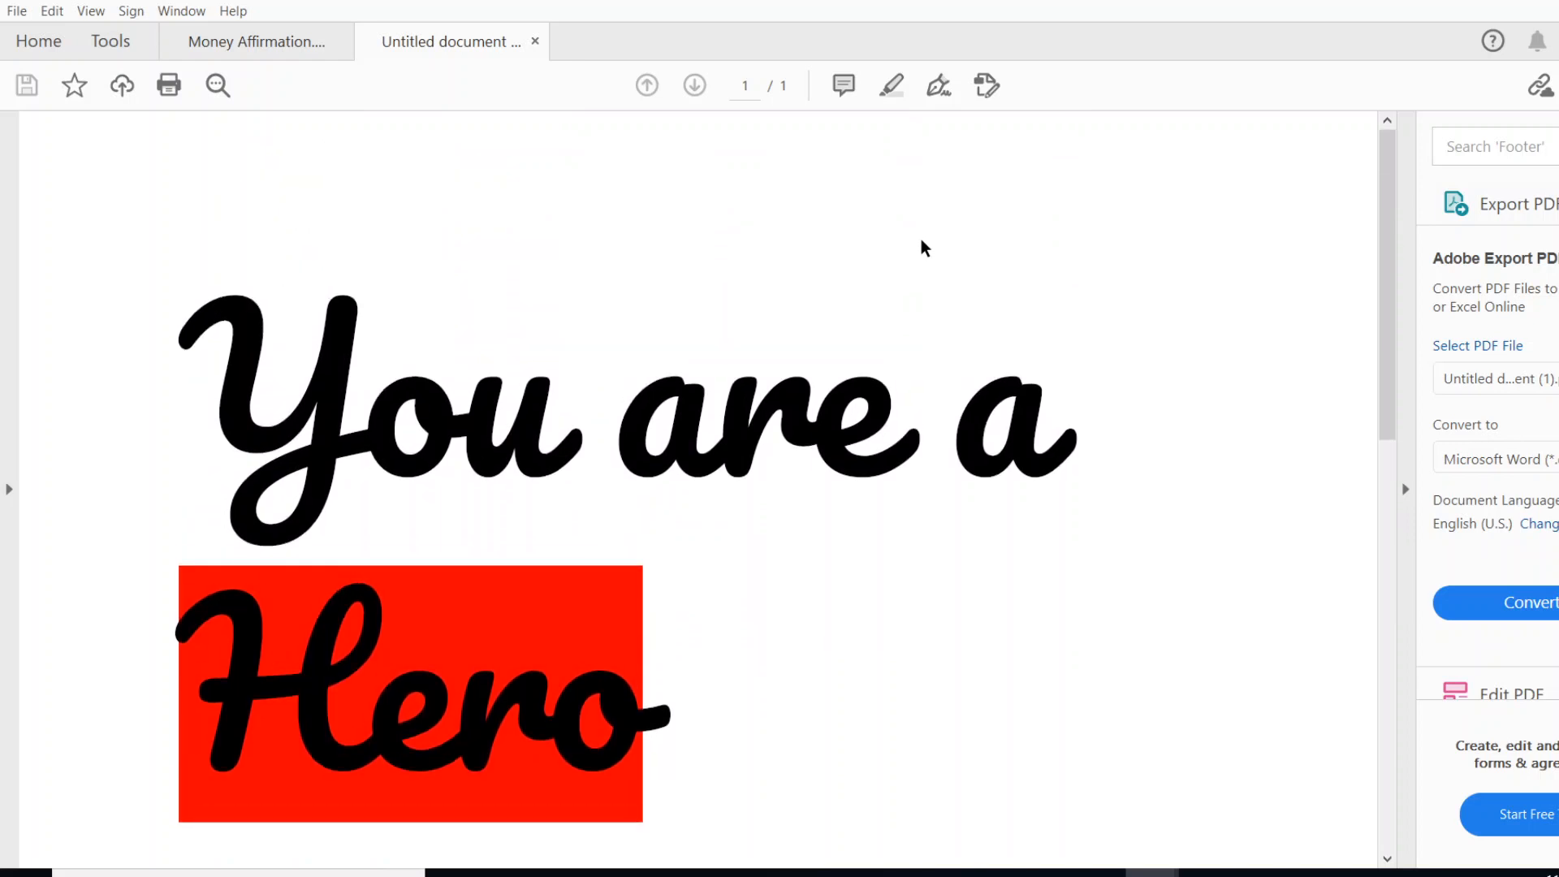
# - Minimize the PDF viewer and File Explorer, switch back to Chrome, and select the web address of the Gmail inbox page
pyautogui.click(1554, 2)
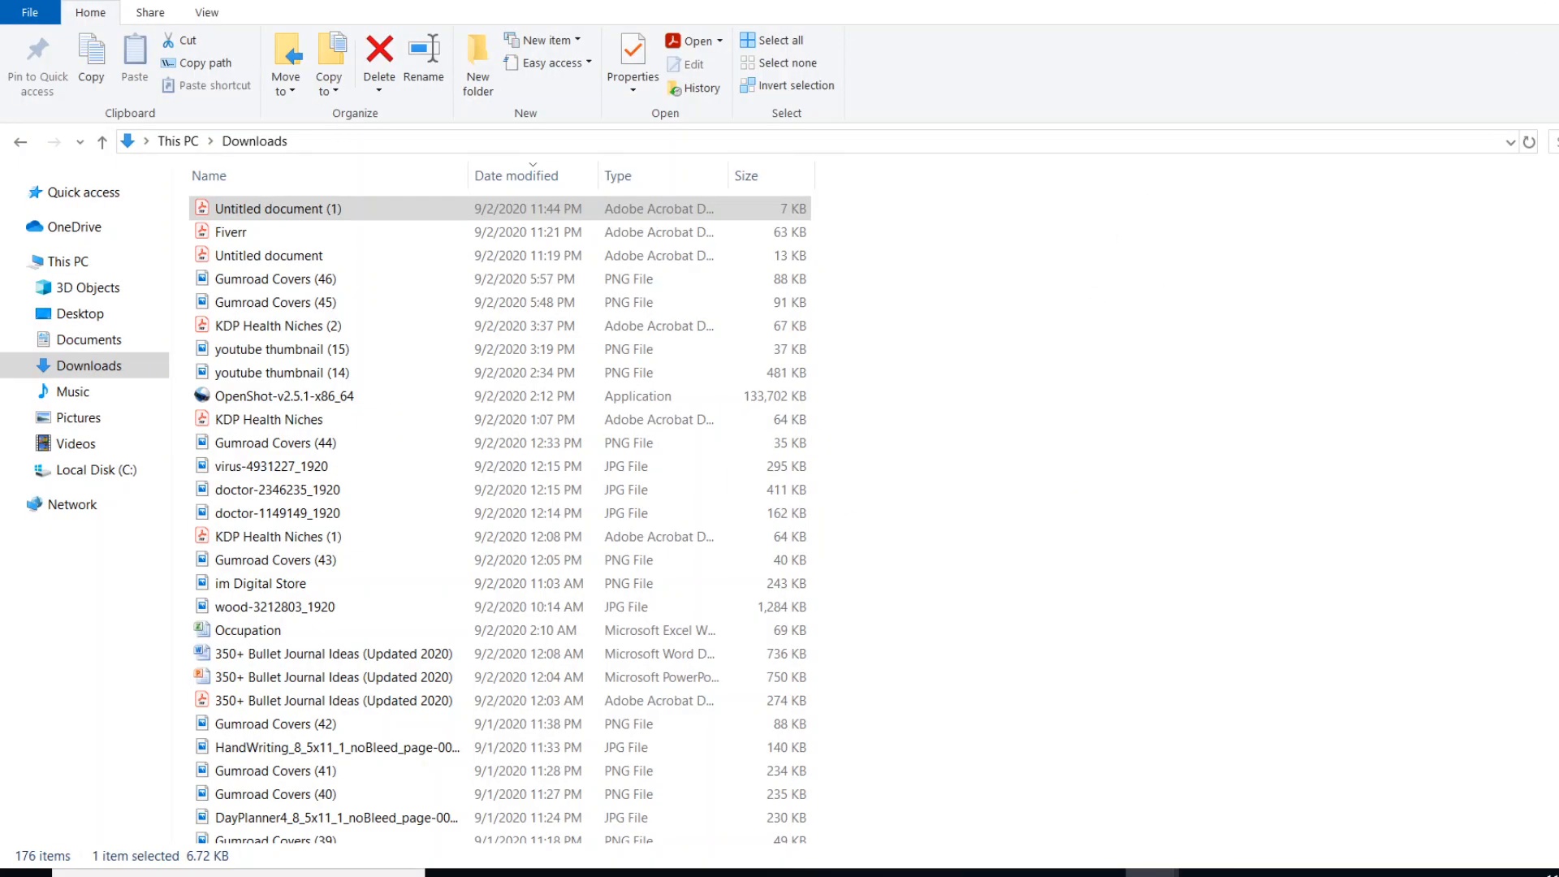
pyautogui.click(561, 873)
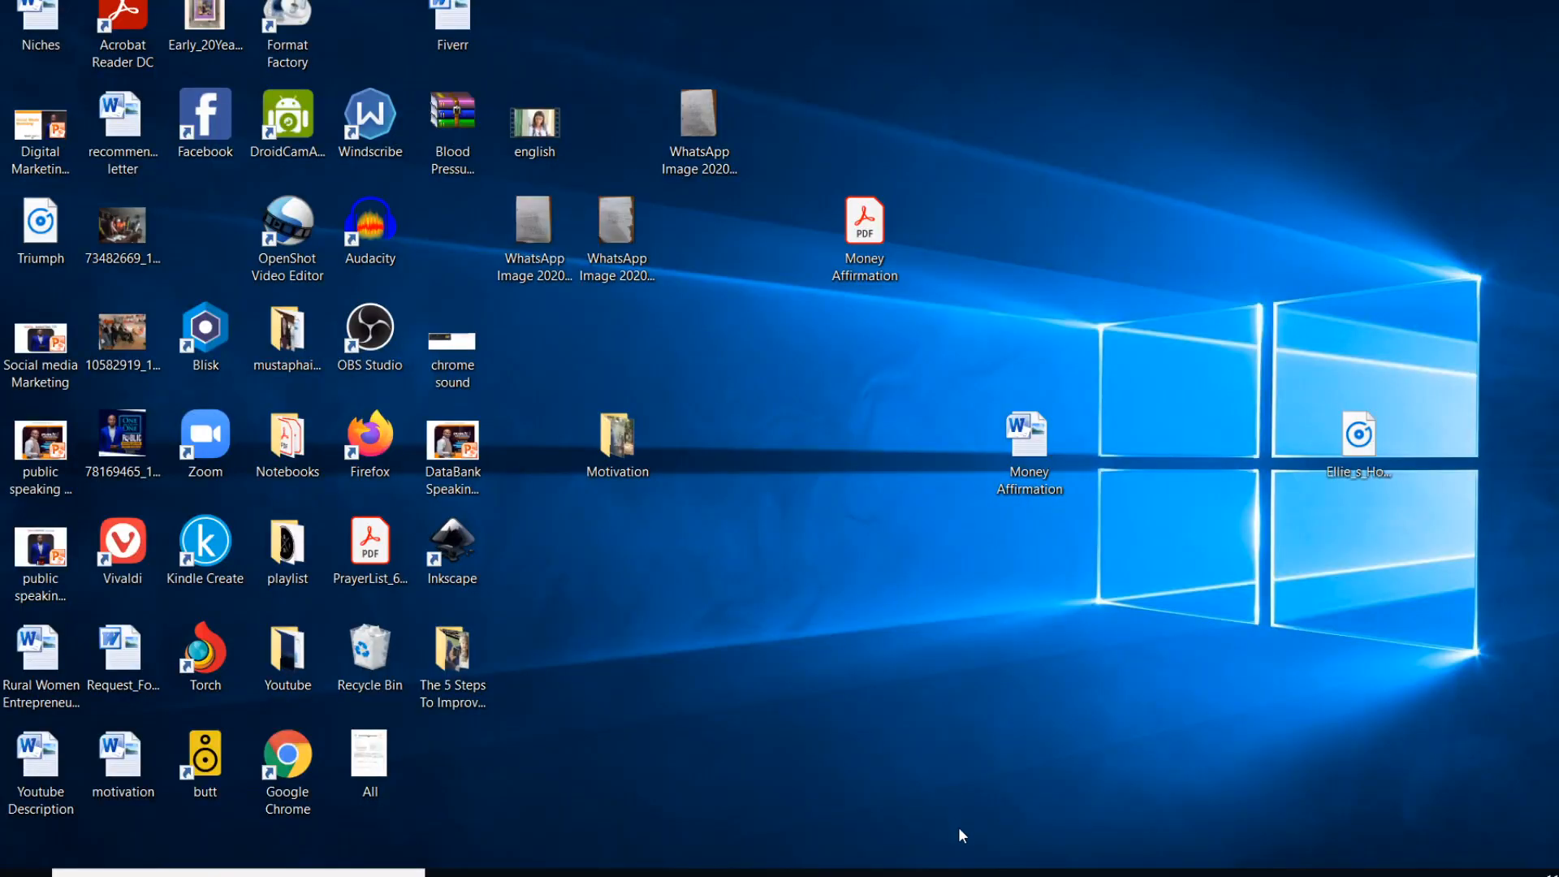
pyautogui.click(991, 872)
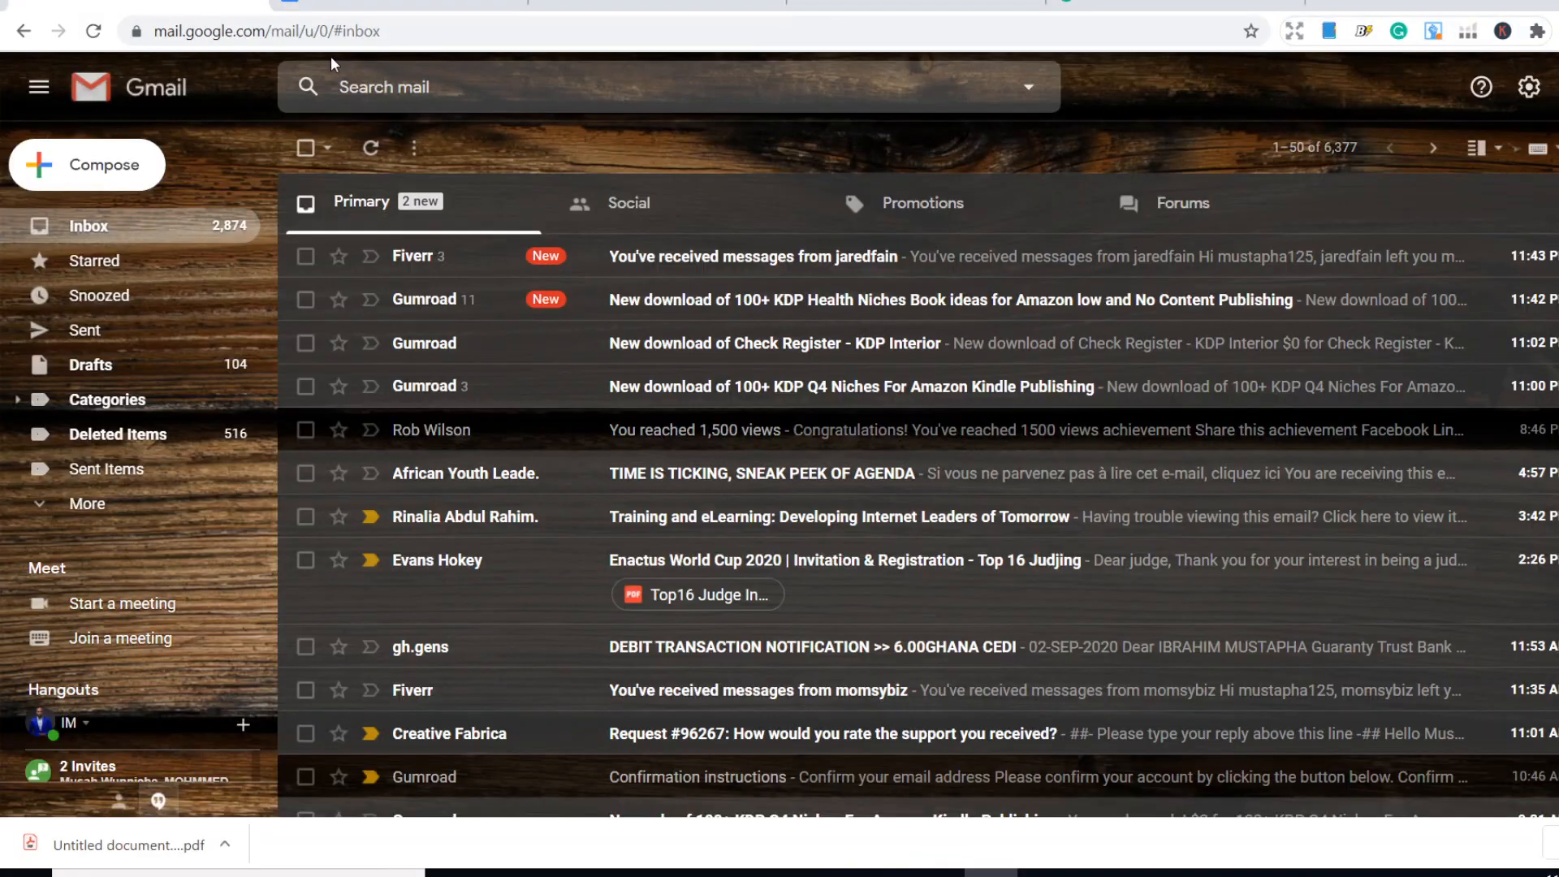
pyautogui.click(342, 32)
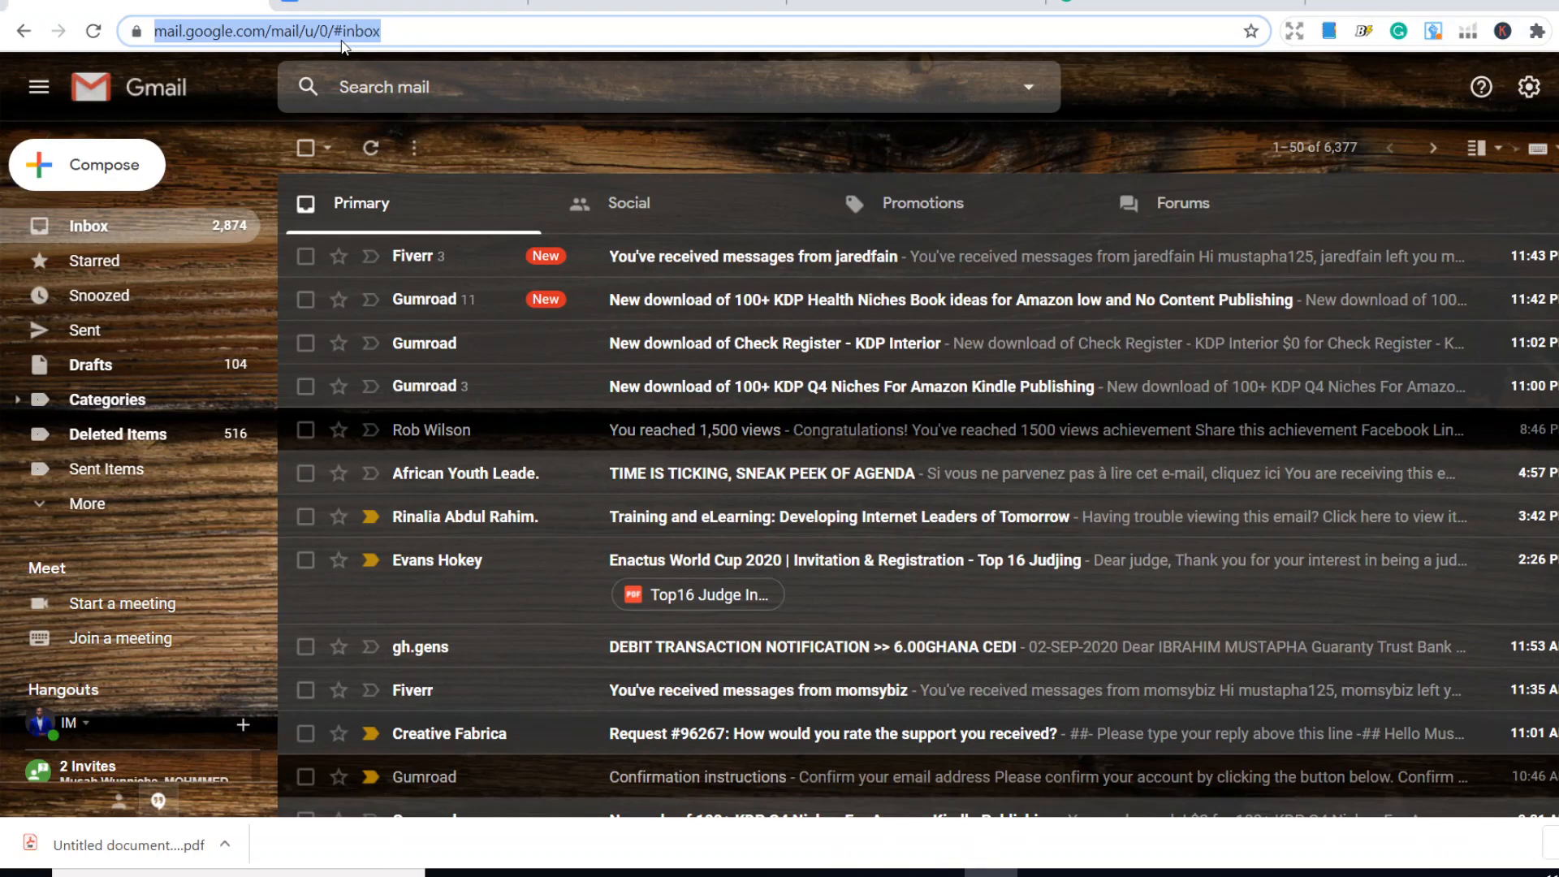
# - Go to google.com and search for "i love pdf"
pyautogui.write('g')
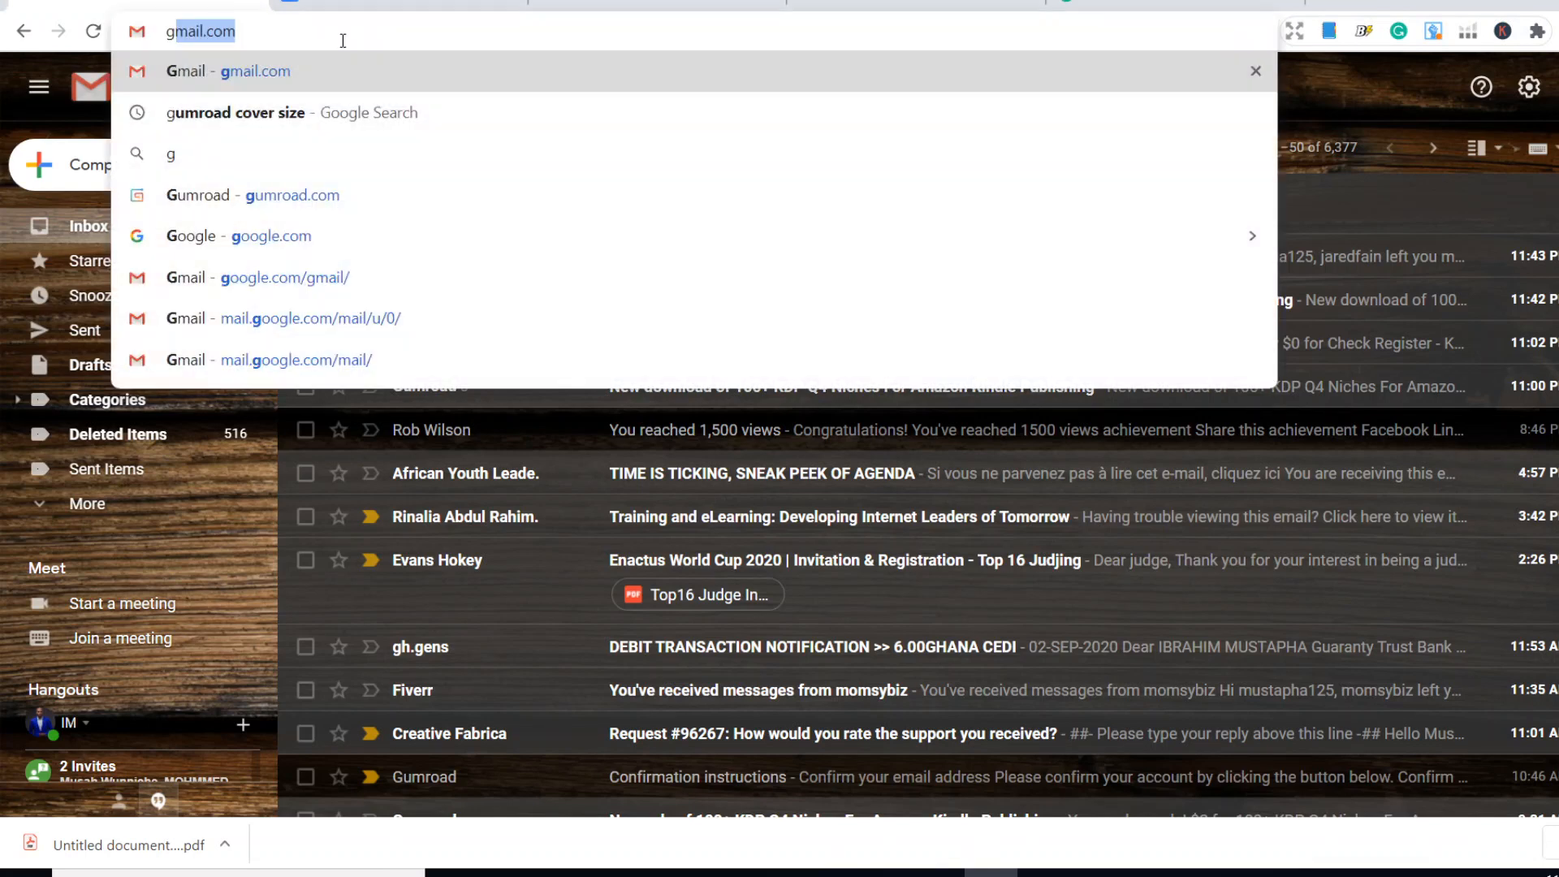
pyautogui.write('oo')
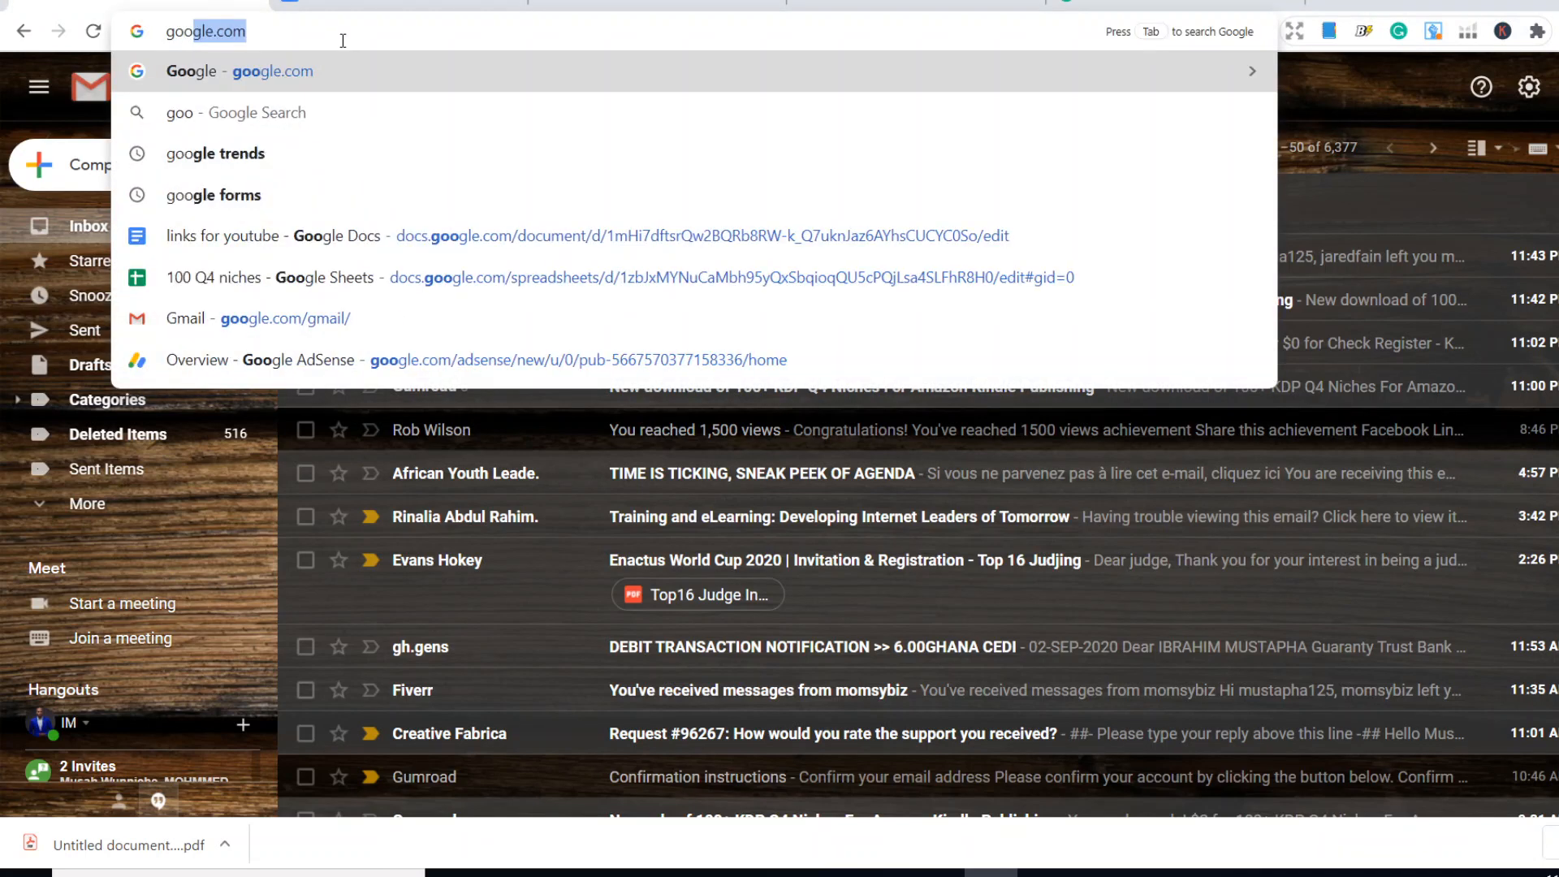
pyautogui.press('Return')
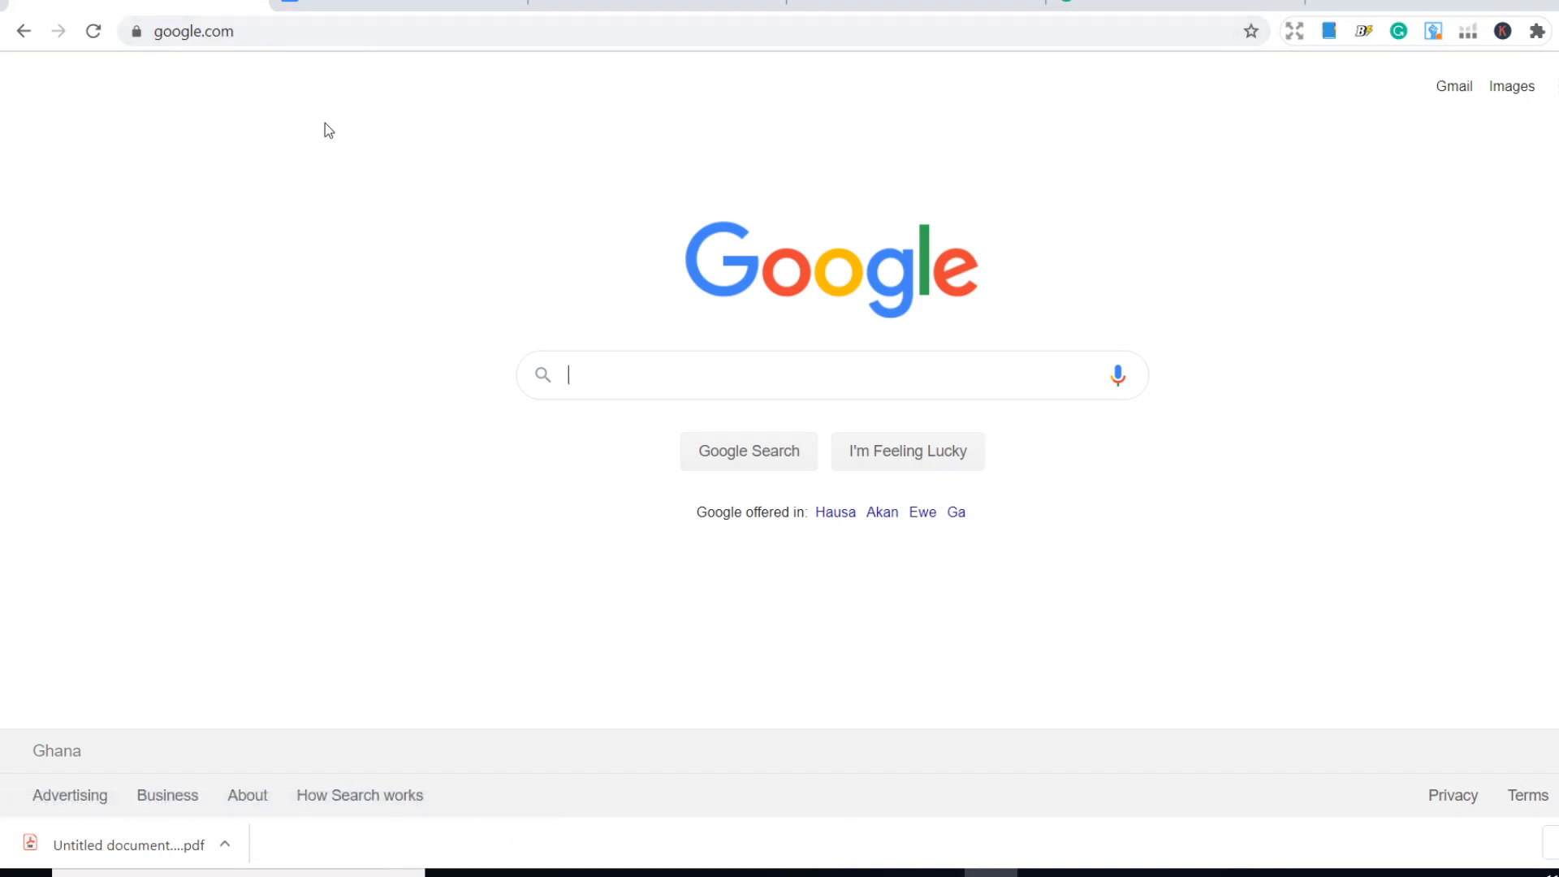
pyautogui.write('i love pdf')
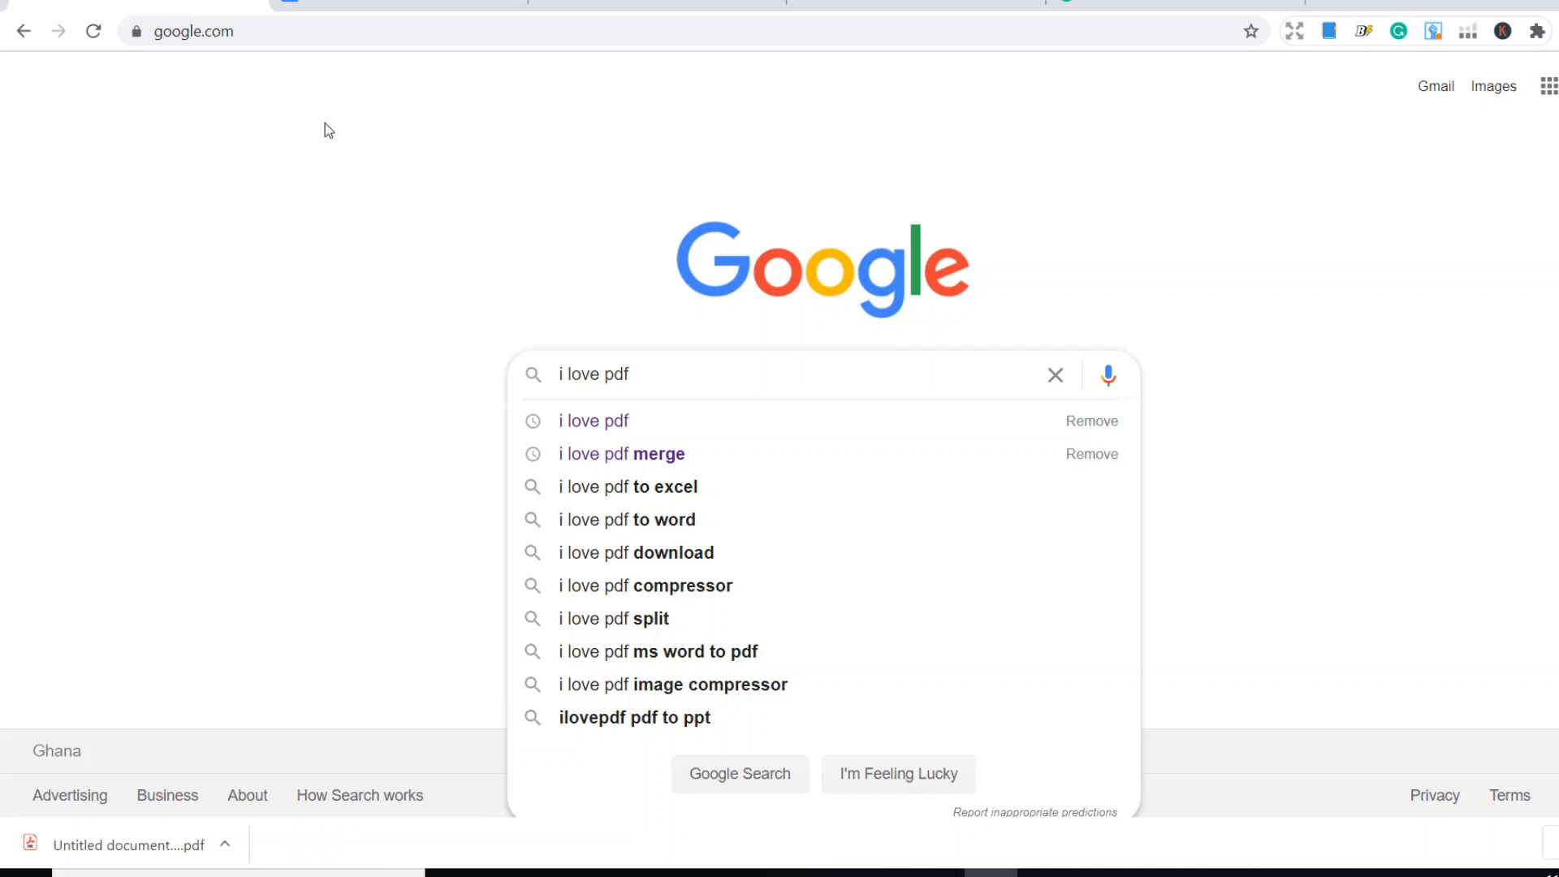
pyautogui.press('Return')
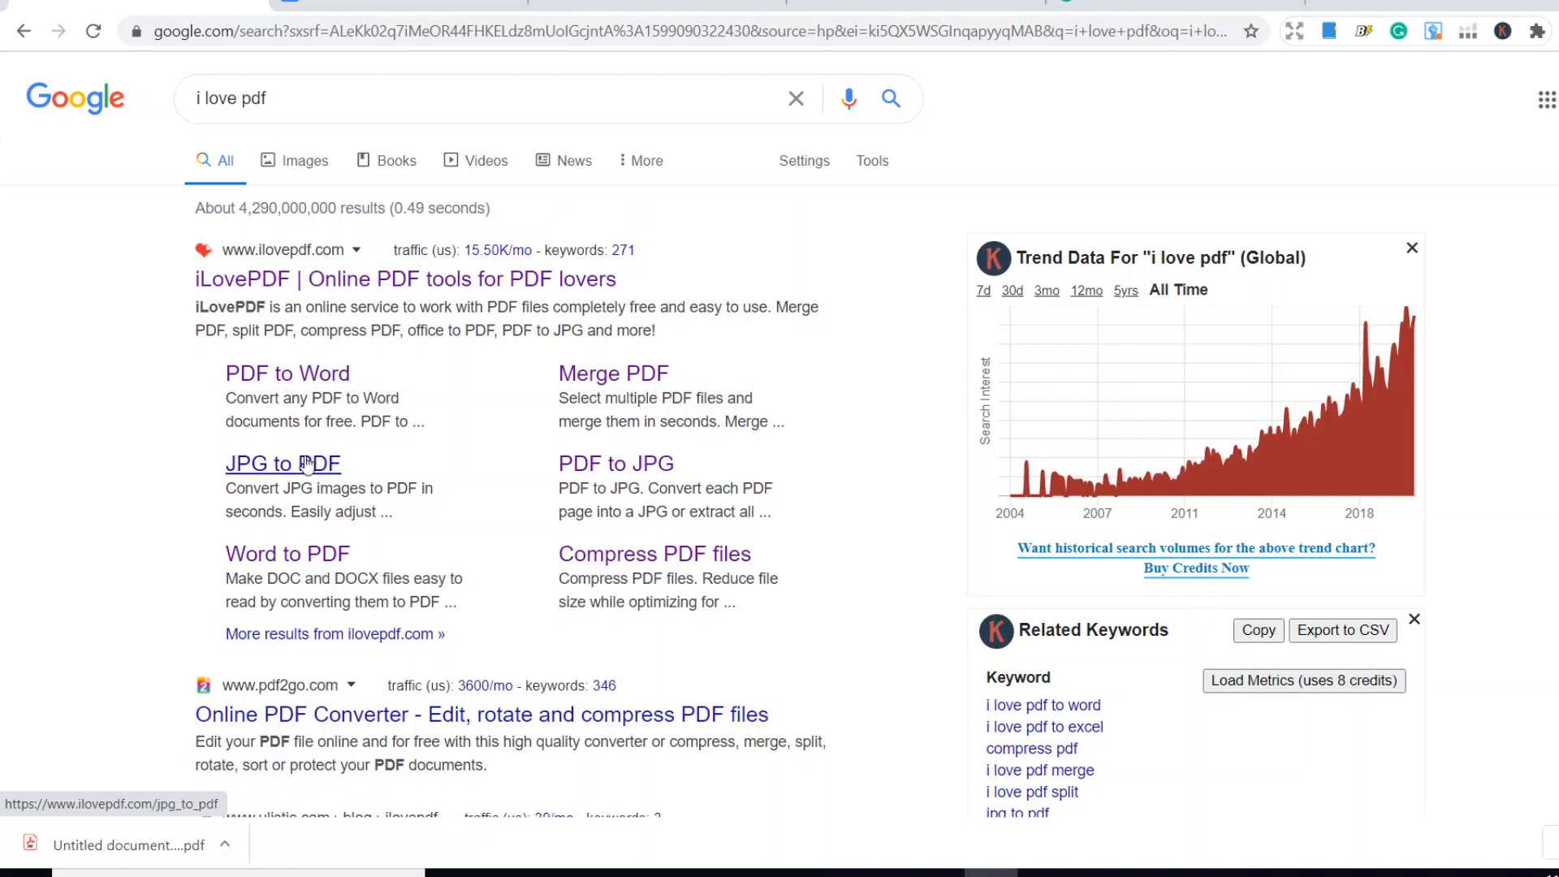
# - Open the iLovePDF website from the search results and choose its Word to PDF tool
pyautogui.click(367, 286)
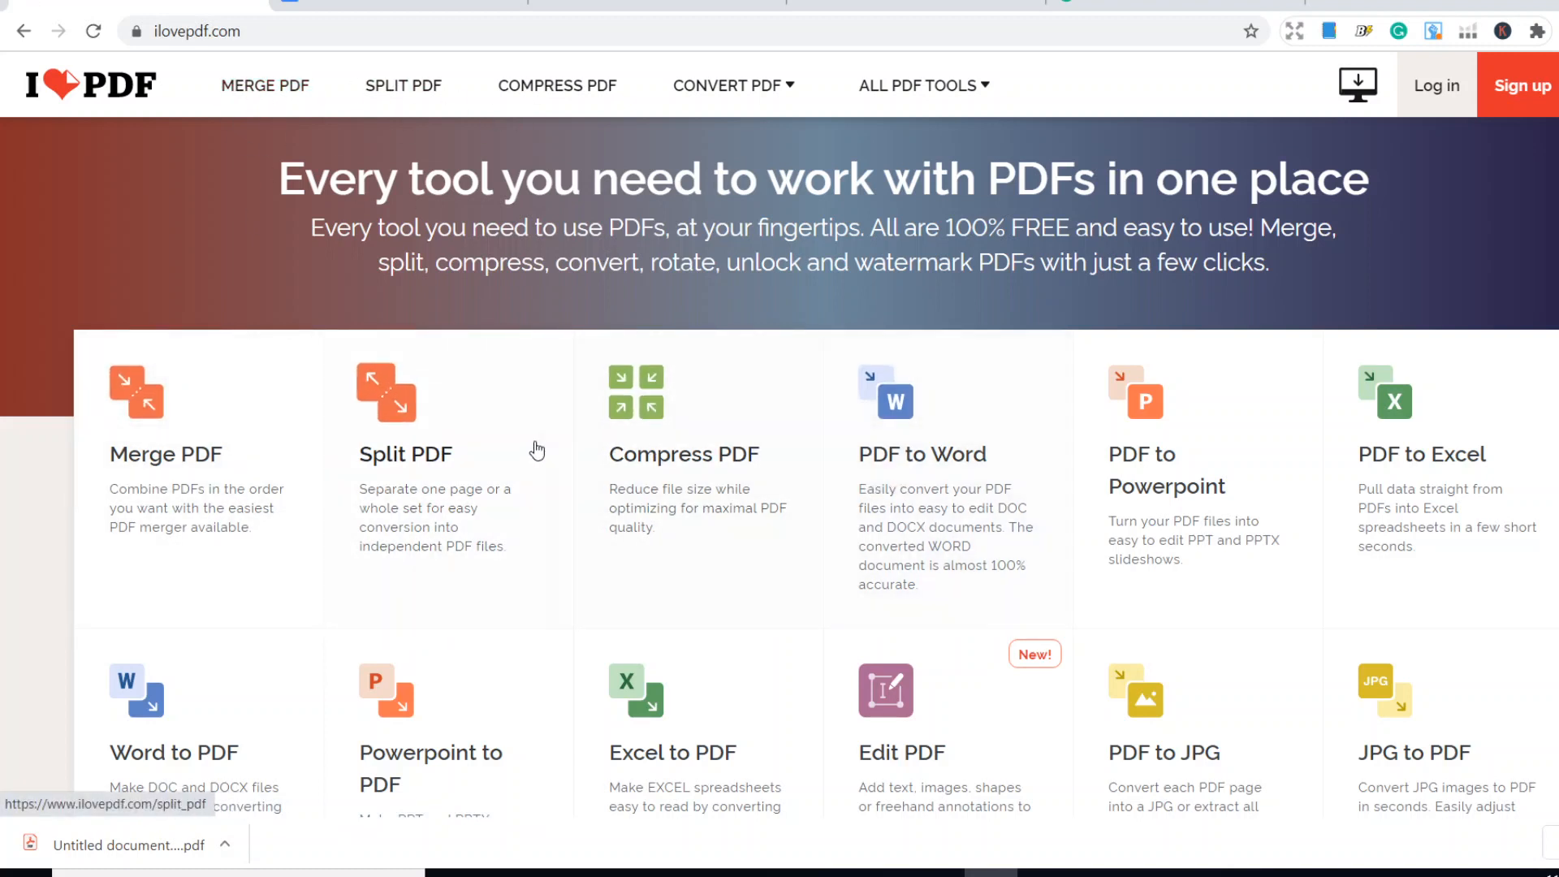
pyautogui.scroll(-1, 649, 510)
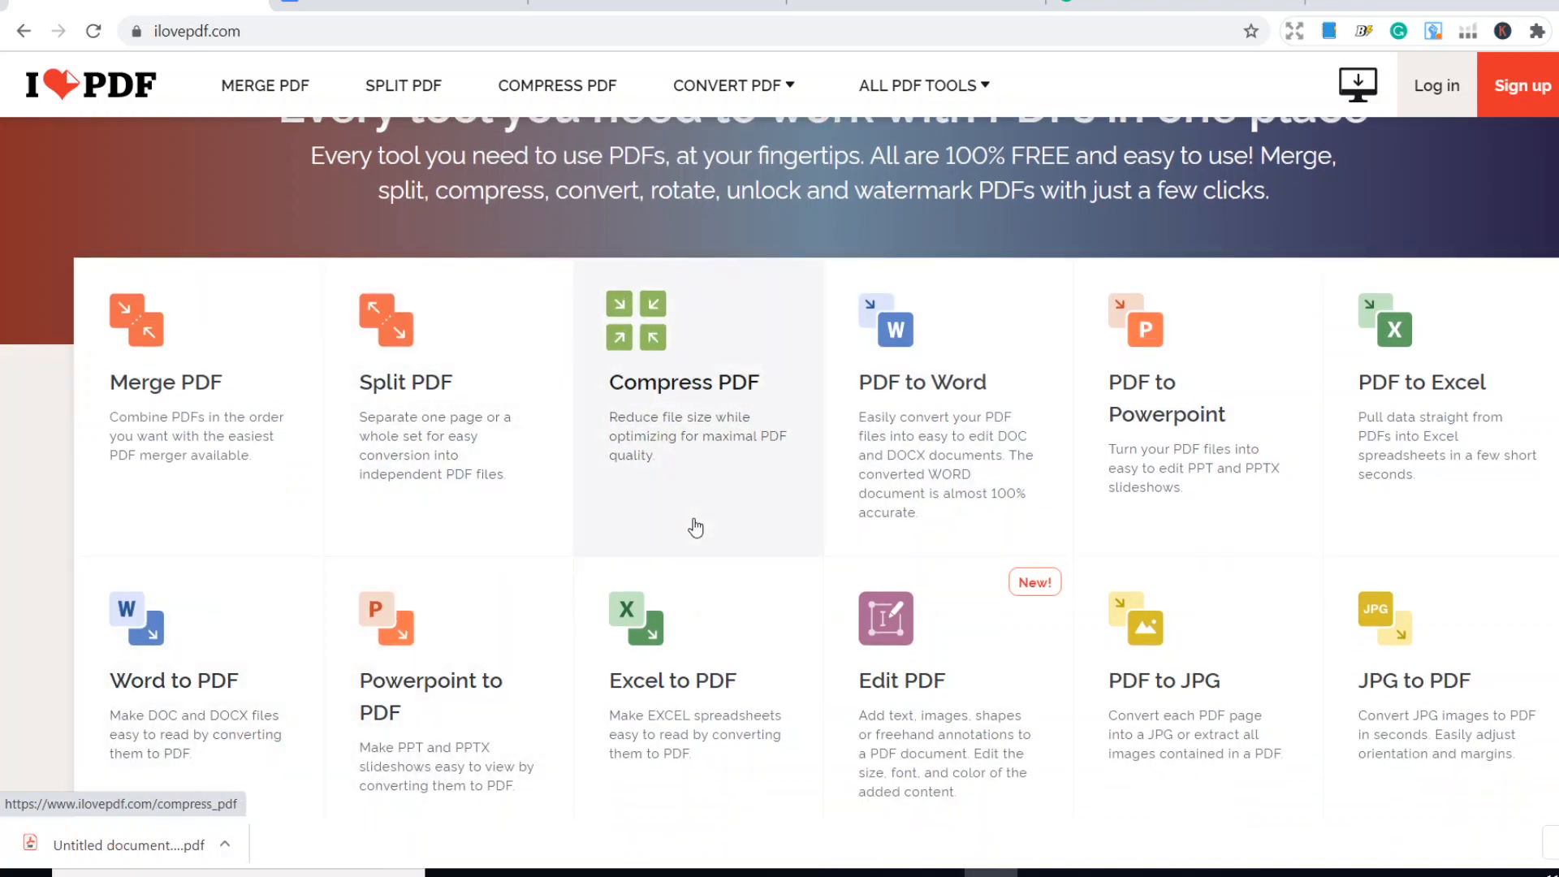
pyautogui.scroll(-2, 595, 448)
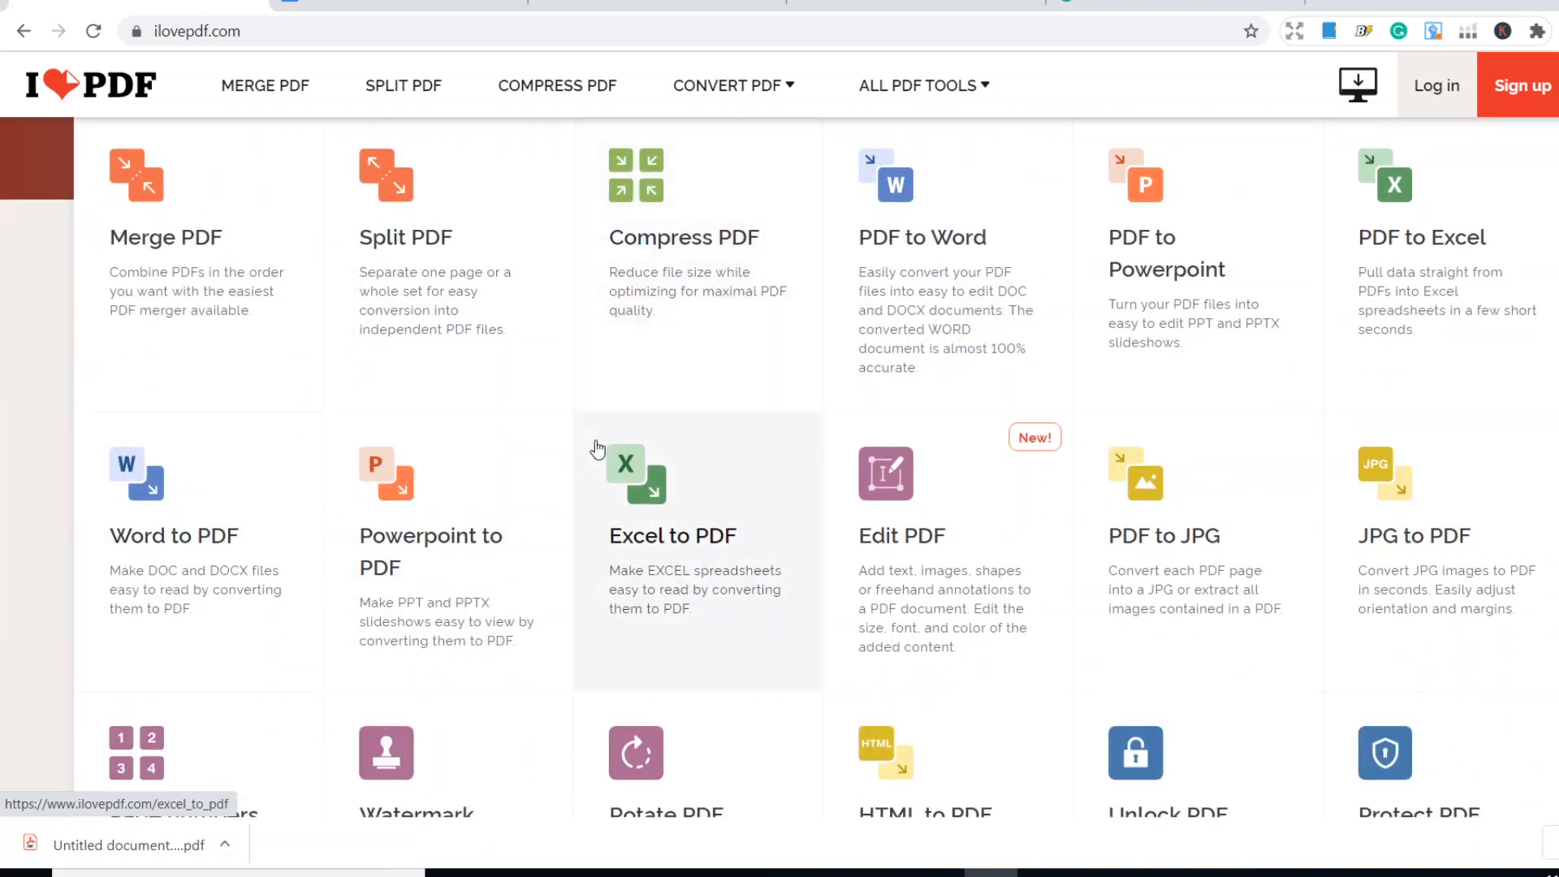
pyautogui.scroll(2, 597, 448)
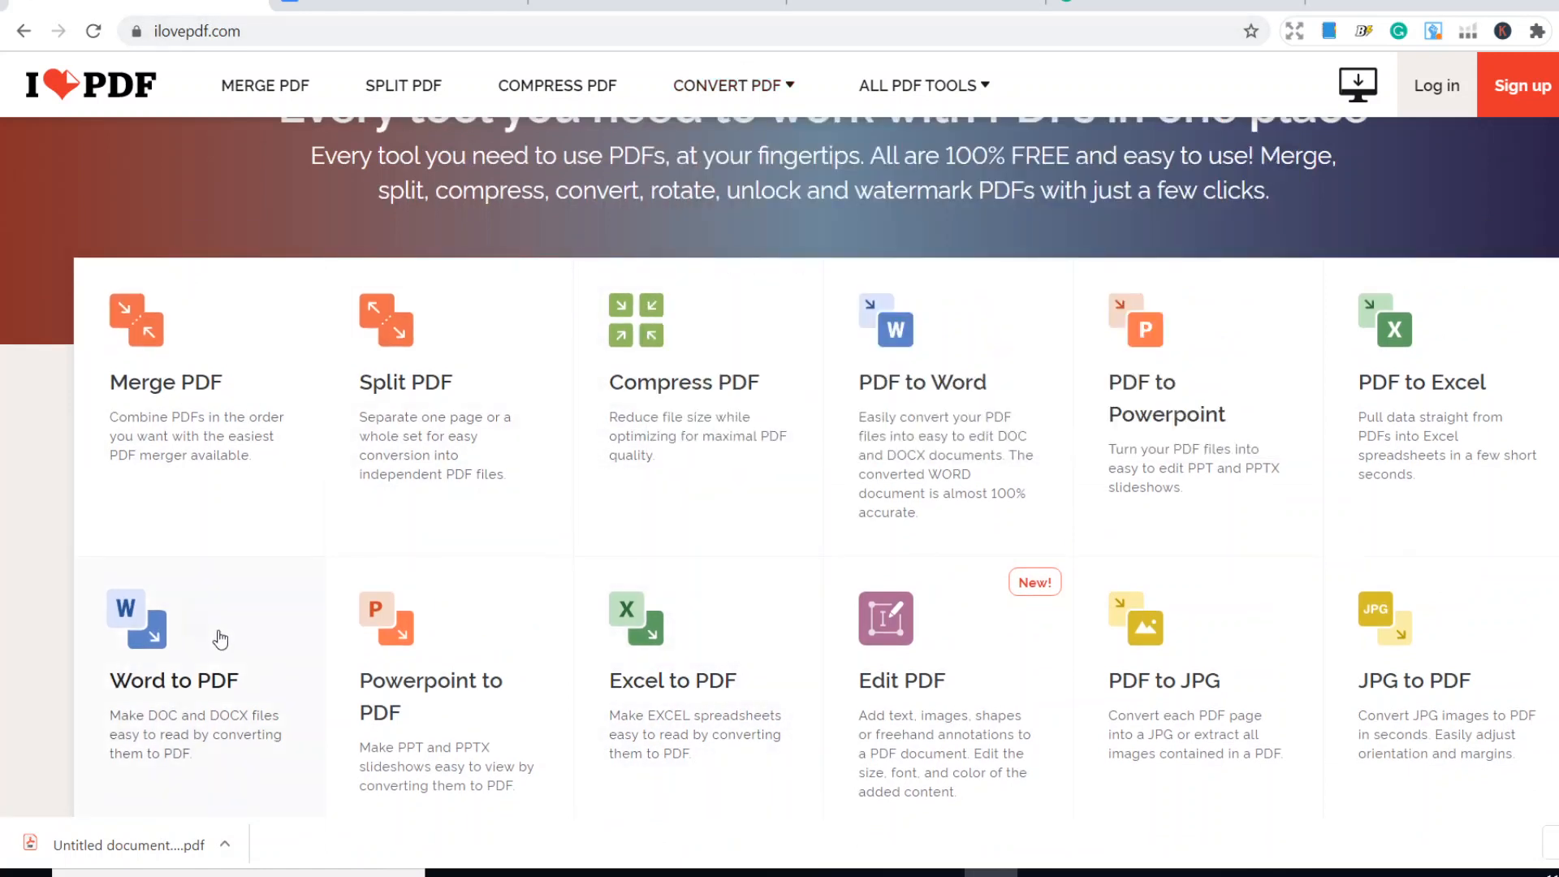
pyautogui.click(151, 662)
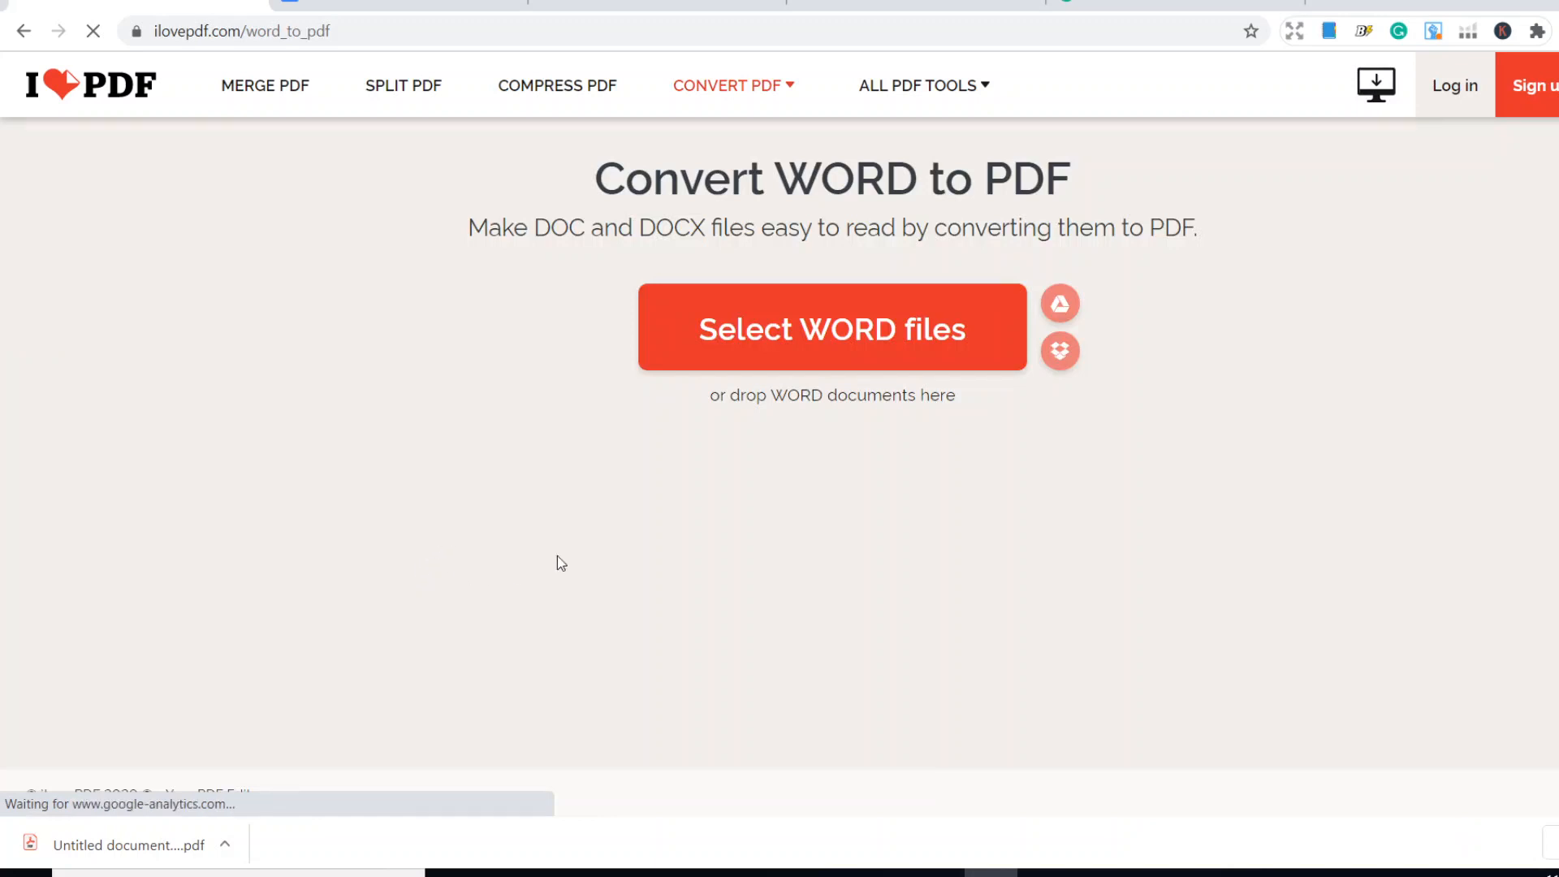
# - Upload the Word document "Money Affirmation" from the Desktop and convert it to PDF
pyautogui.click(834, 337)
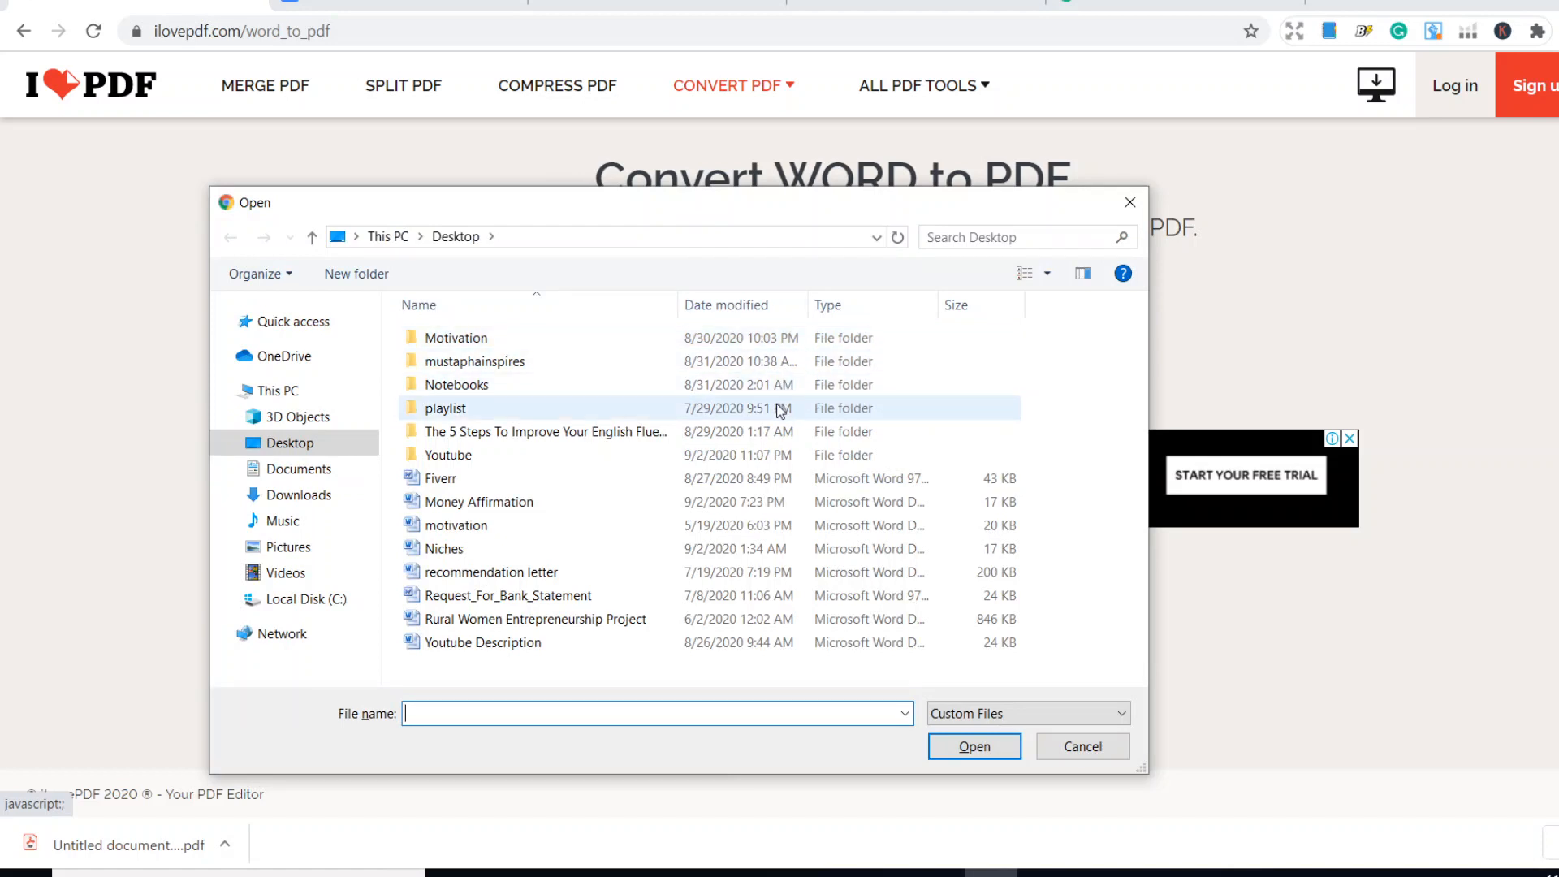
pyautogui.click(473, 510)
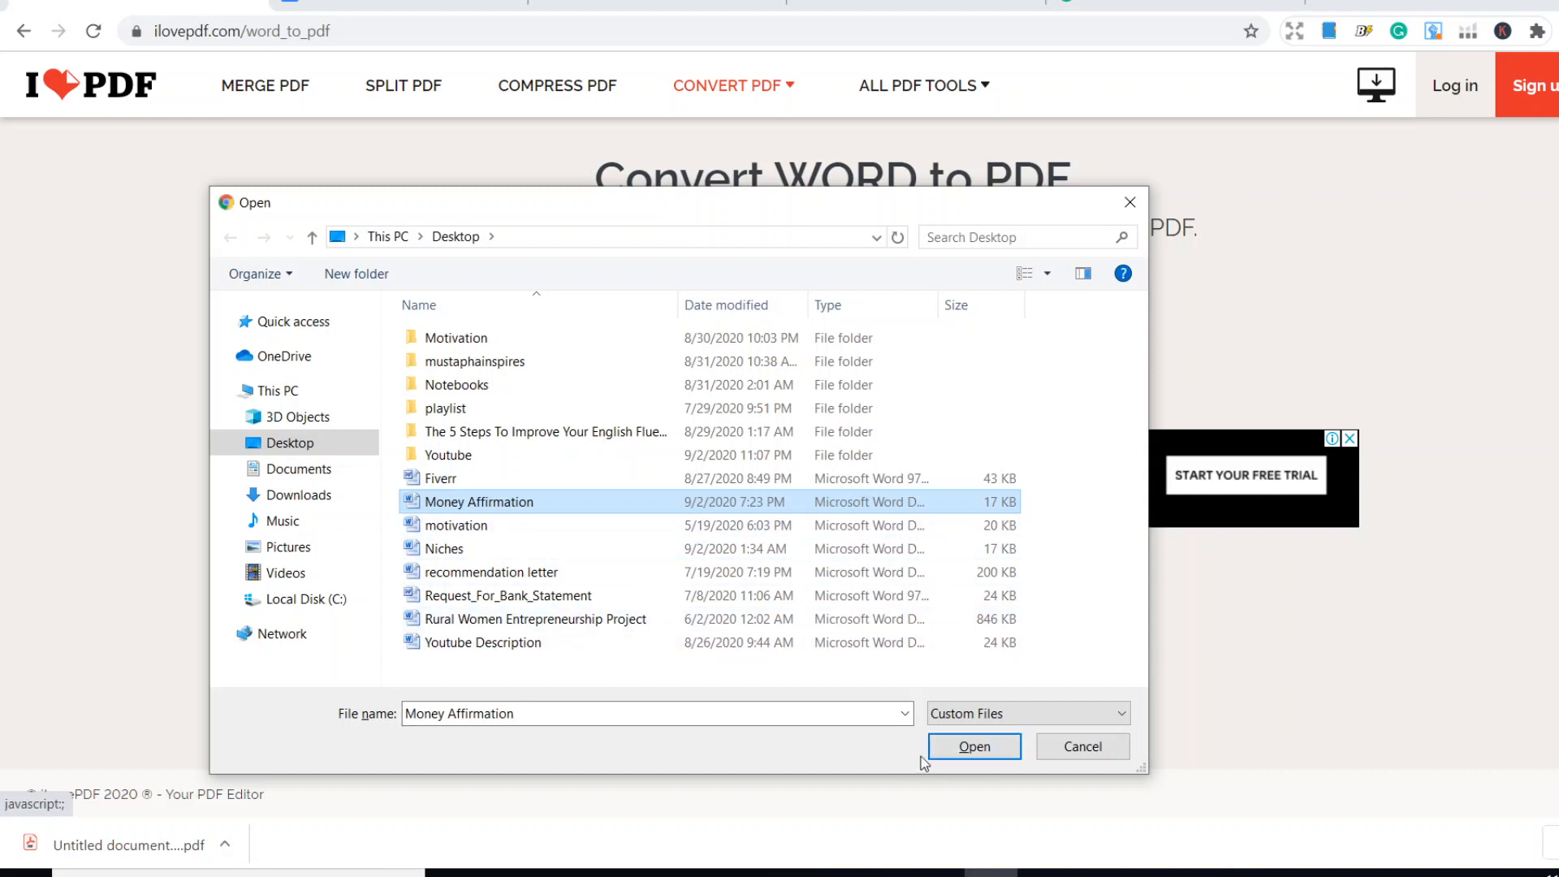
pyautogui.click(972, 762)
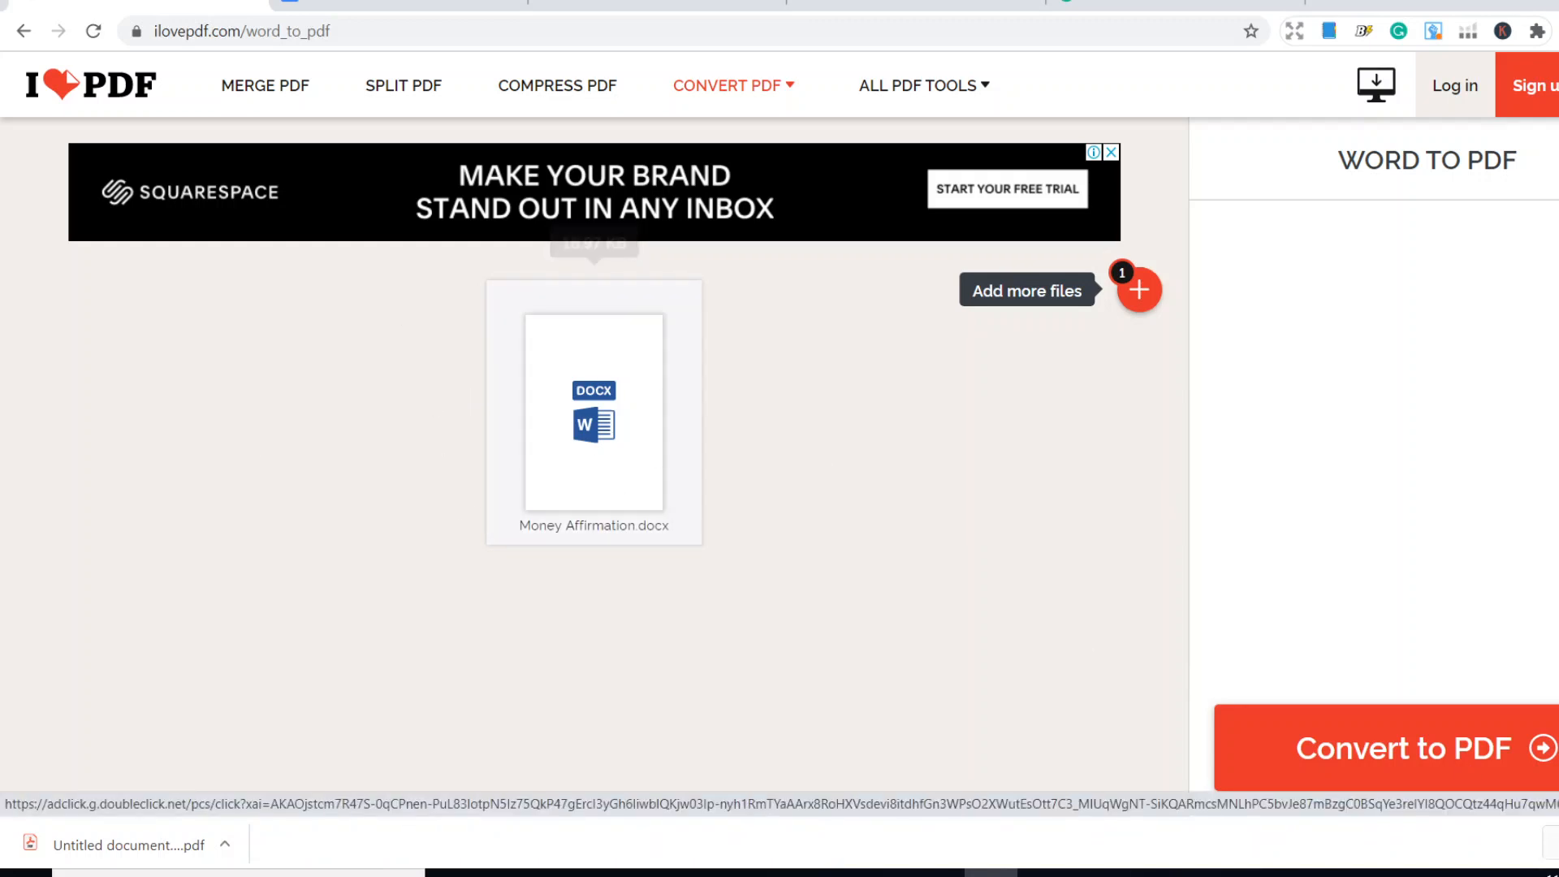
pyautogui.click(1463, 765)
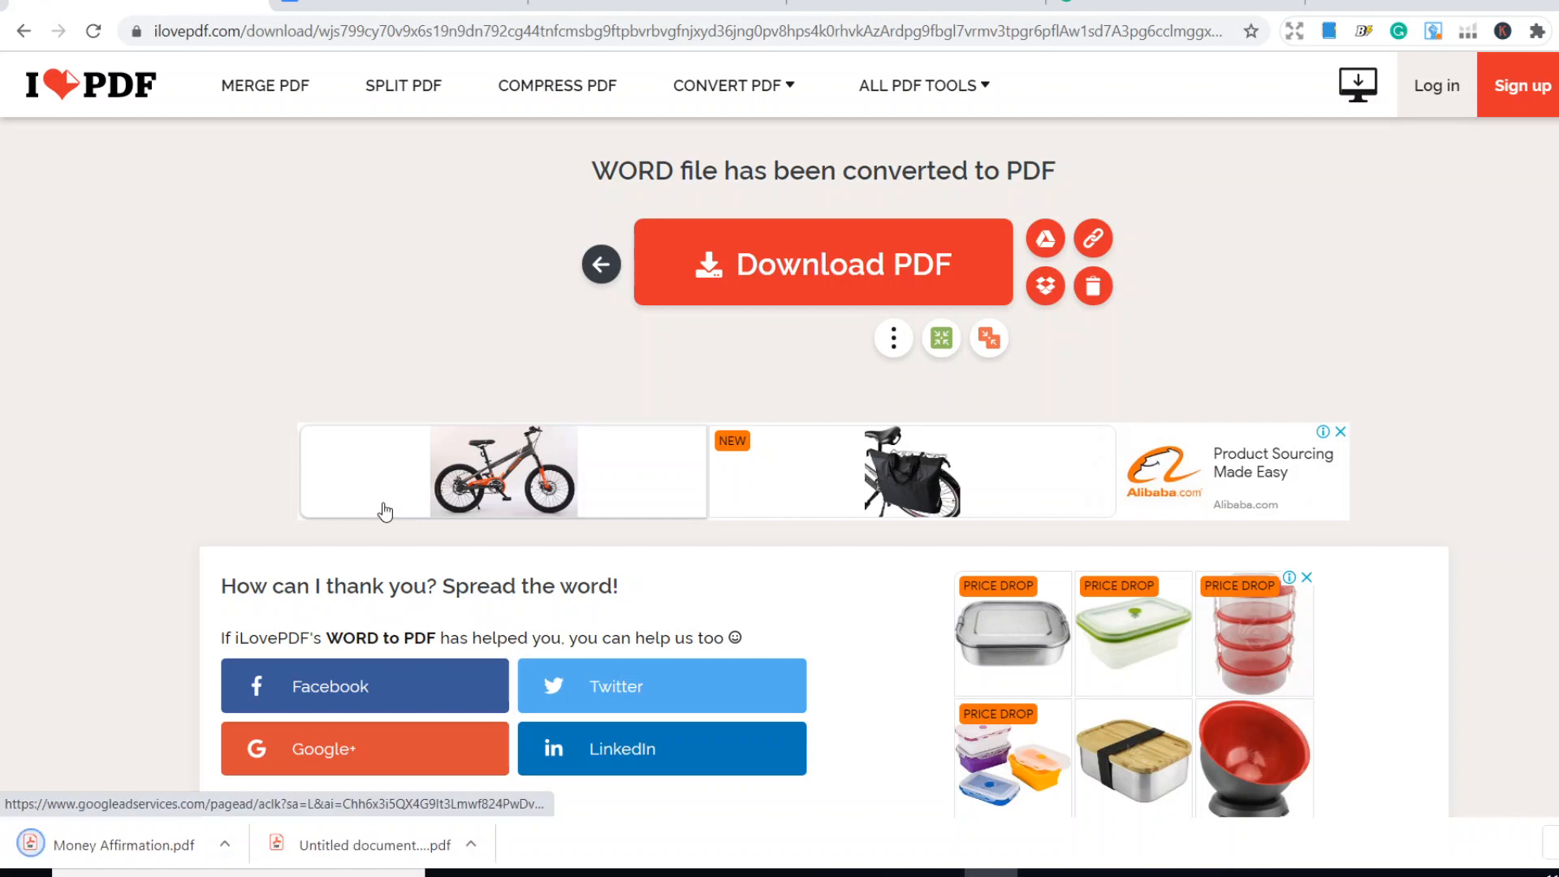
# - Open the downloaded "Money Affirmation.pdf" and look through its pages
pyautogui.click(82, 848)
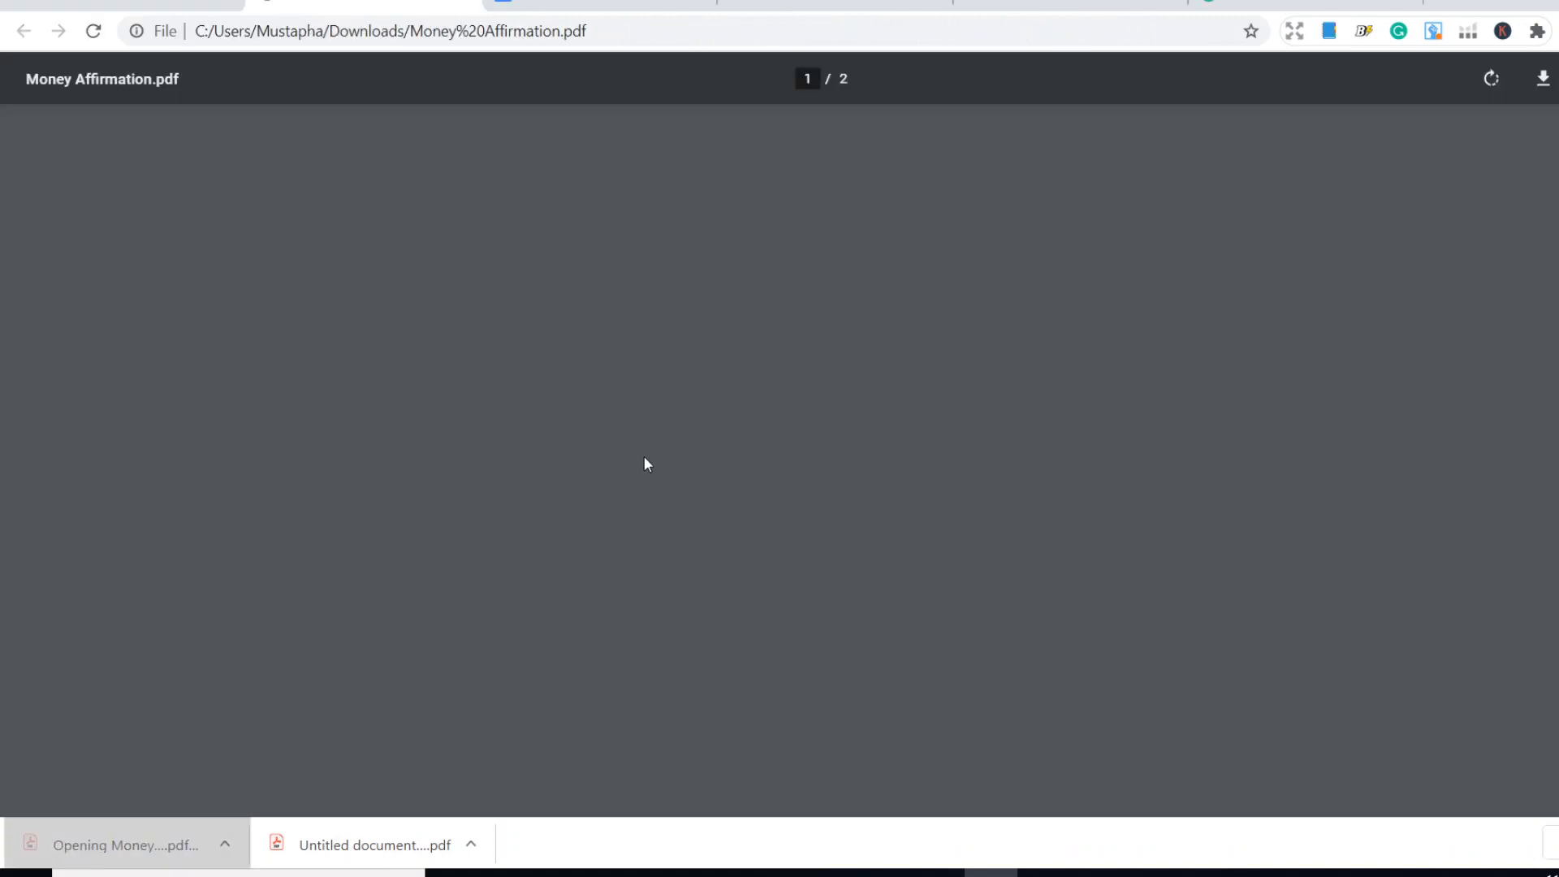
pyautogui.scroll(-9, 714, 471)
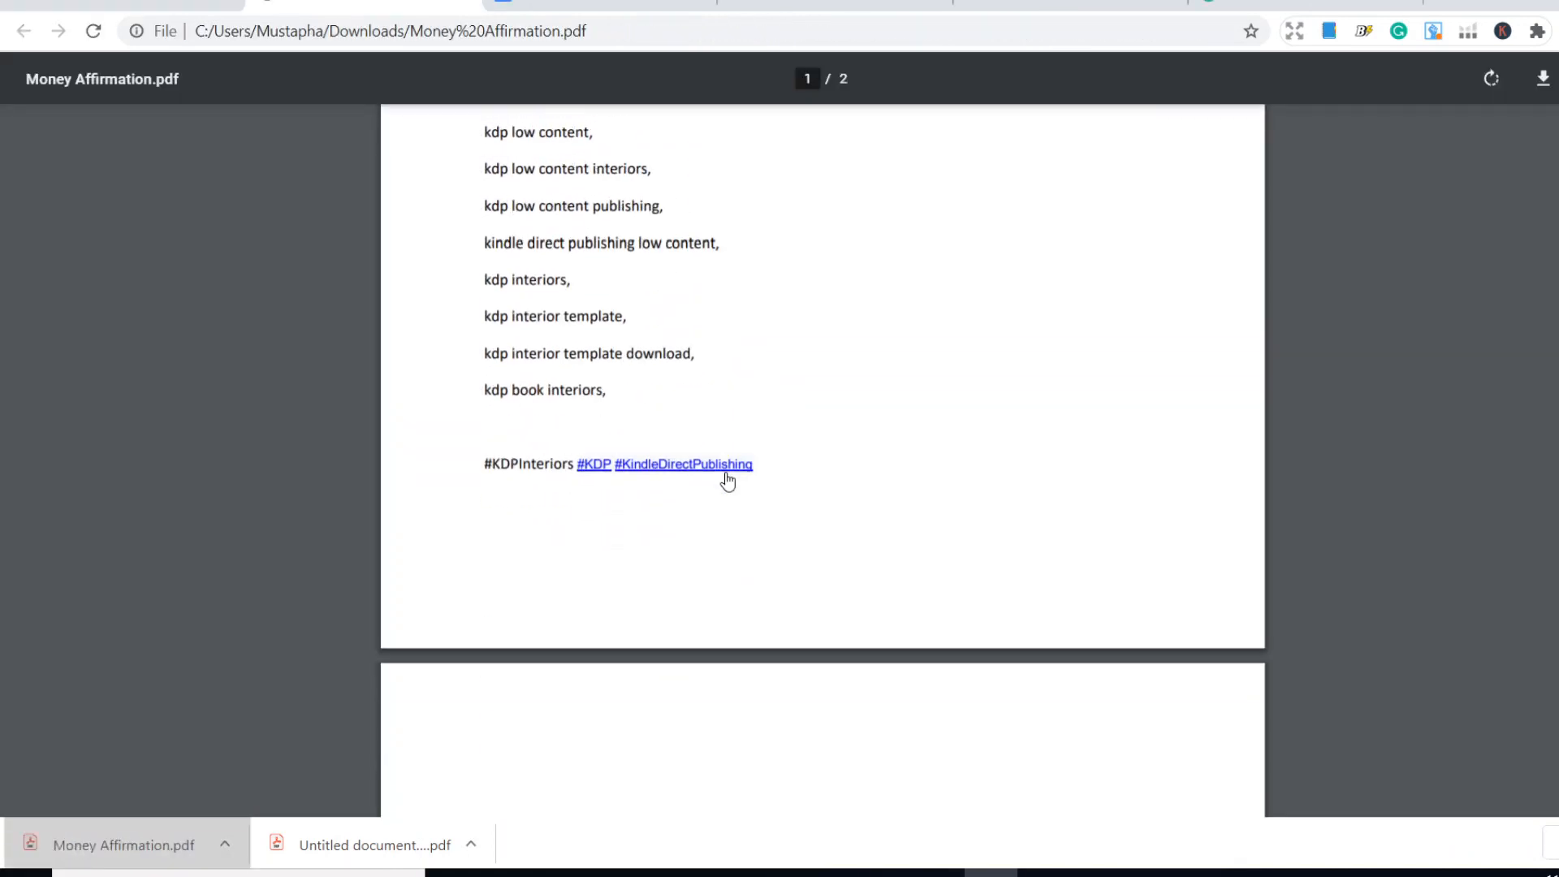
pyautogui.scroll(-5, 727, 478)
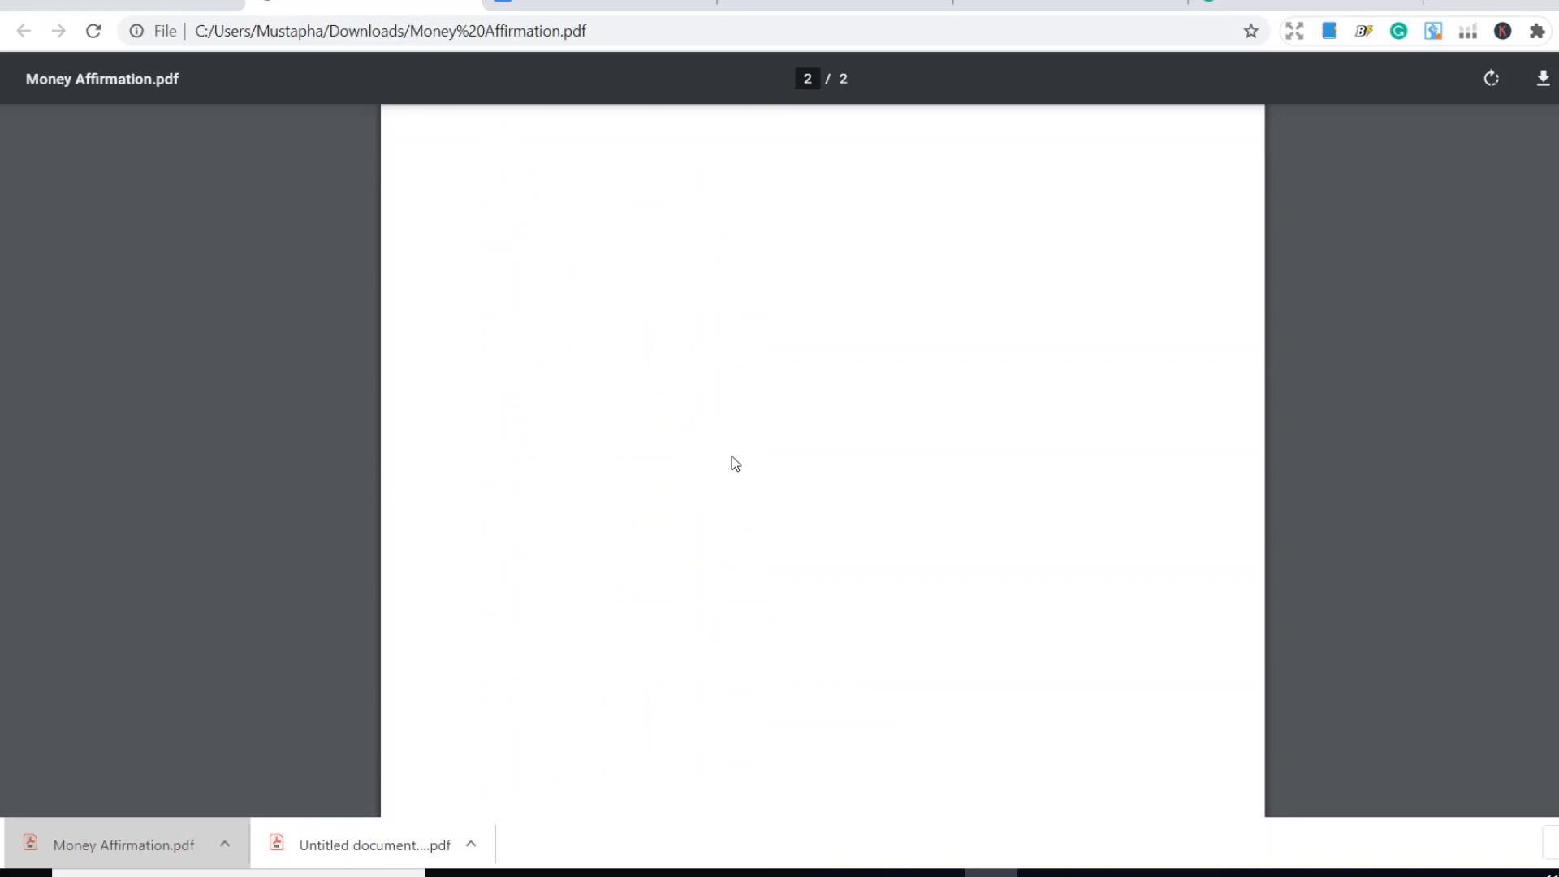
pyautogui.scroll(4, 734, 452)
pyautogui.scroll(10, 731, 451)
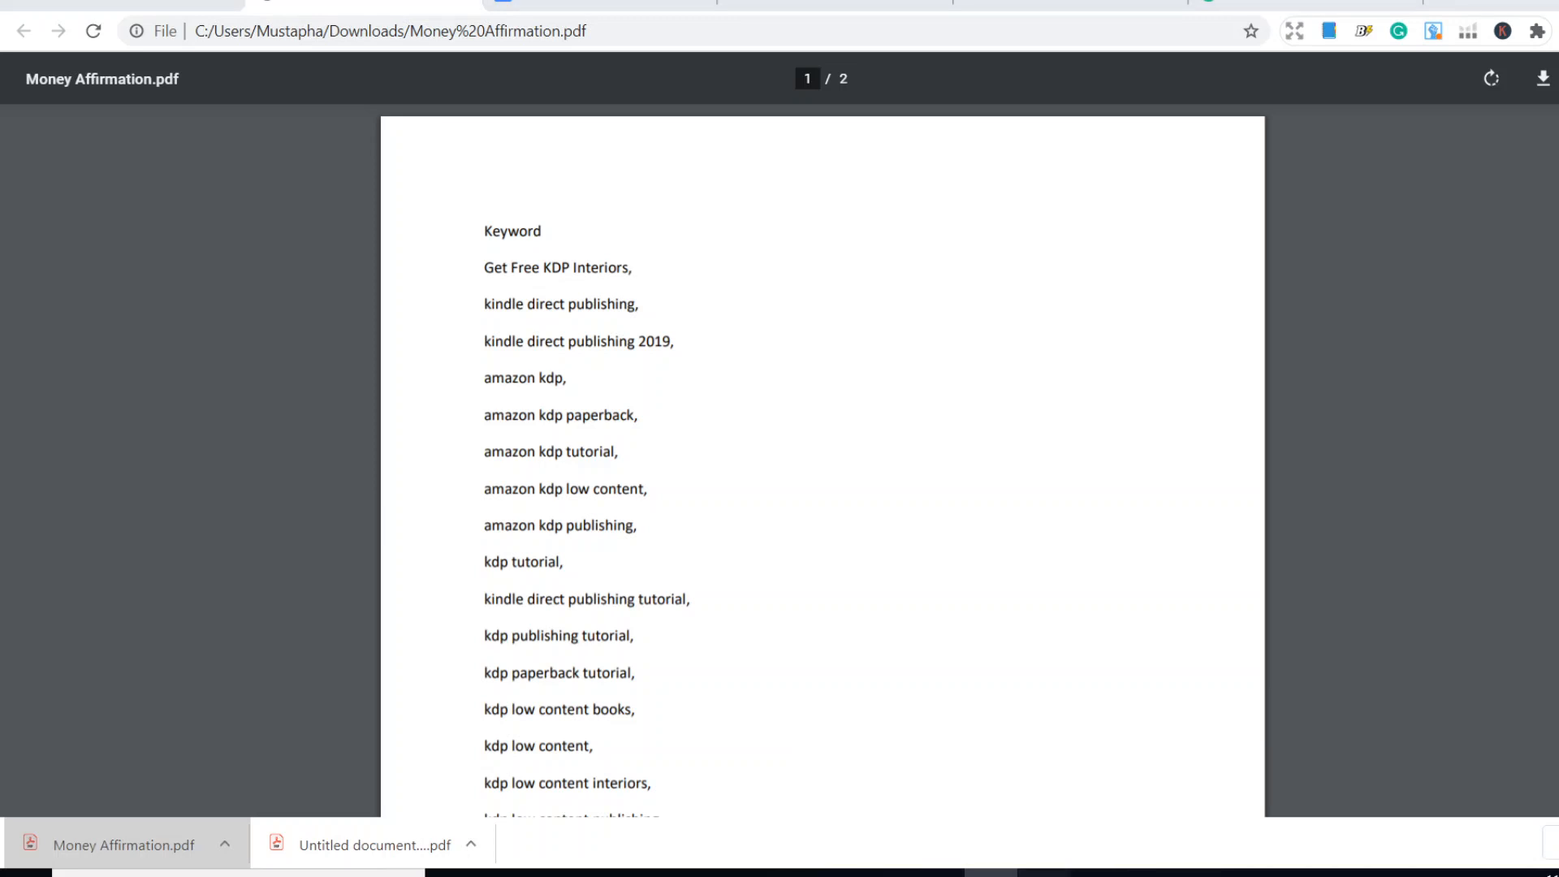
# - Switch back to the iLovePDF download page, view the Google Docs document briefly, and return to the download page
pyautogui.moveTo(1045, 873)
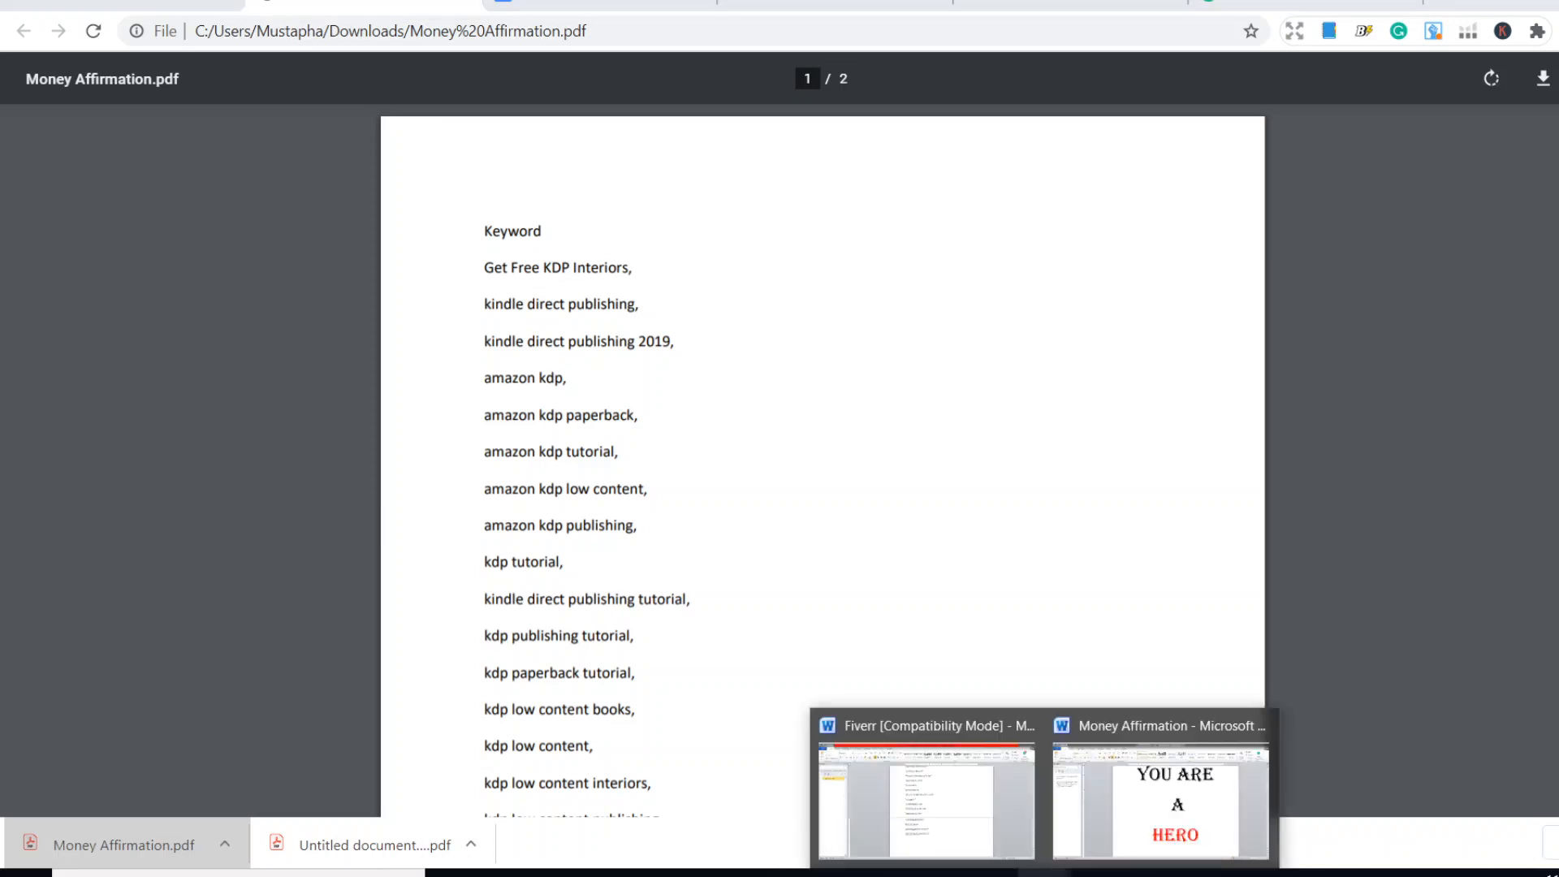
pyautogui.click(120, 12)
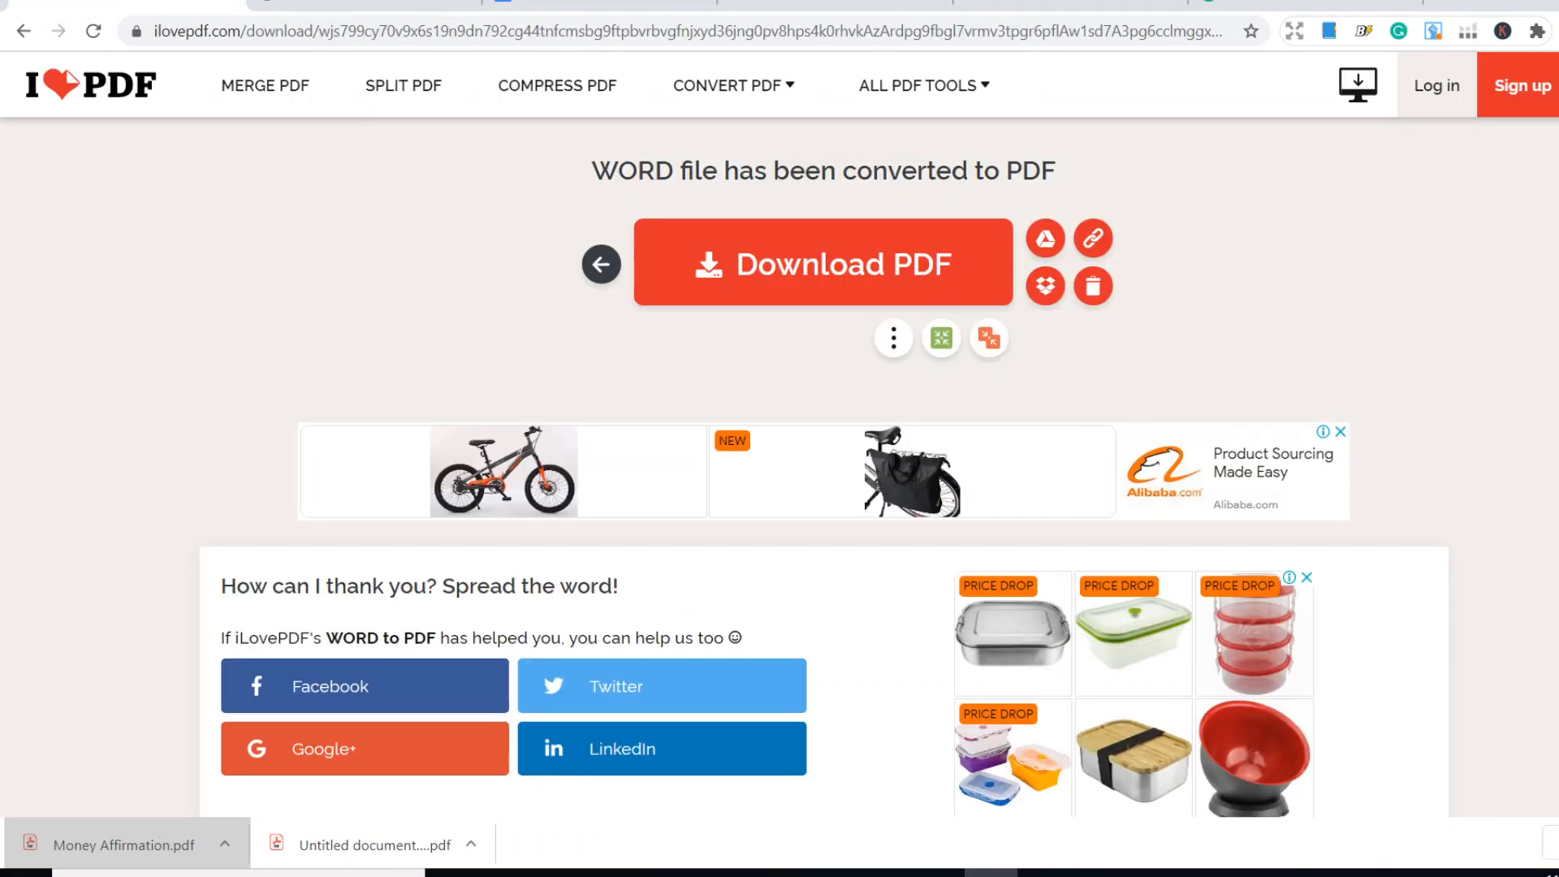
pyautogui.click(594, 4)
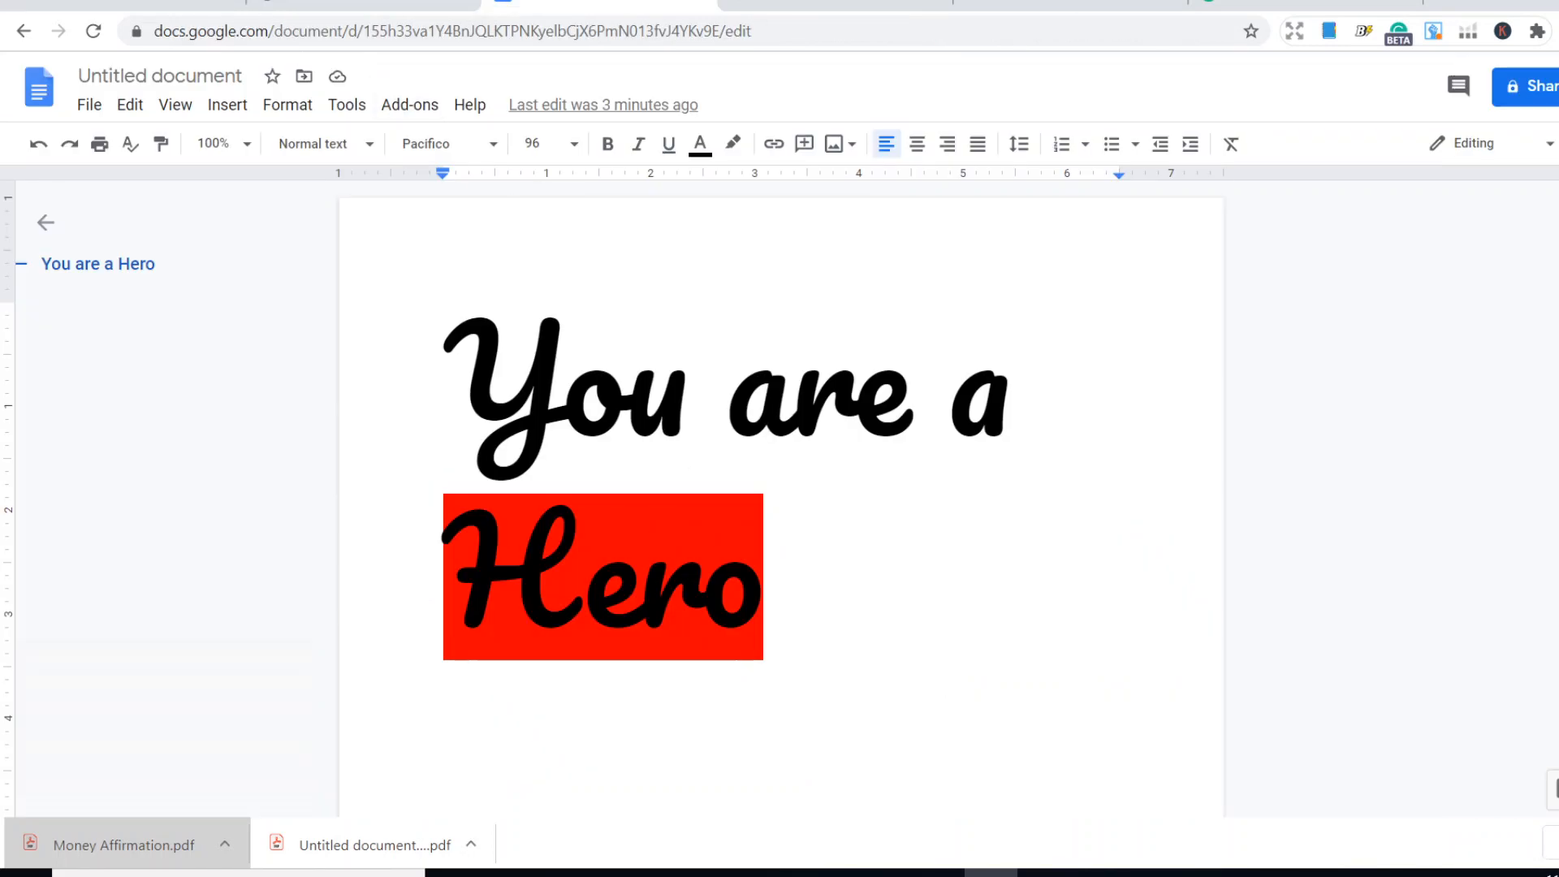
pyautogui.click(134, 3)
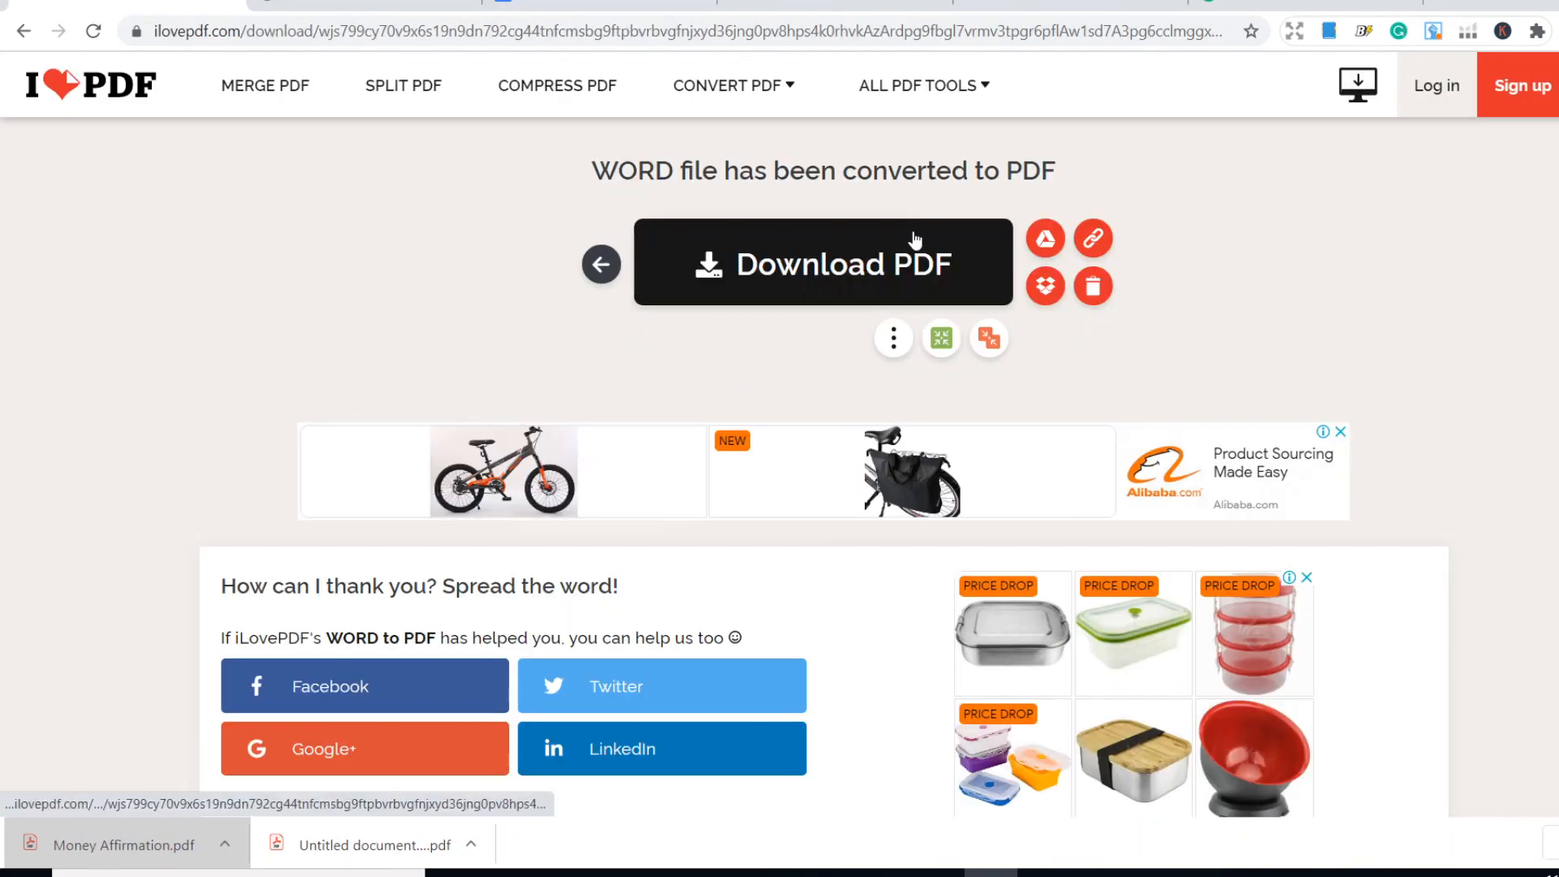